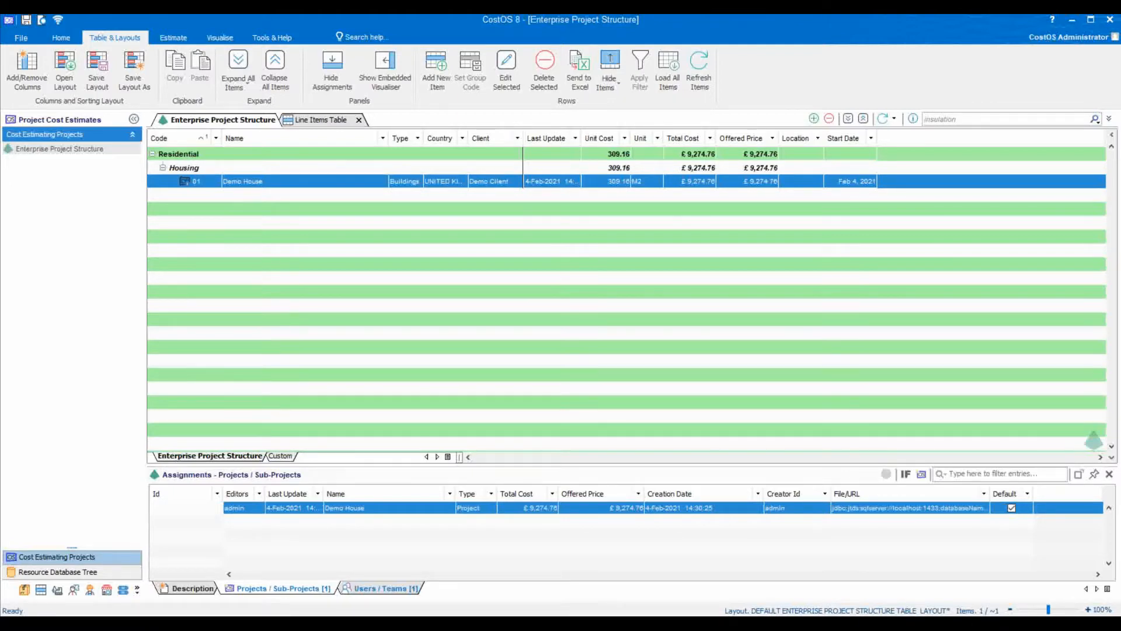
Review the new project templates, recent projects, report options and import options of the file commands.
left_click(17, 40)
left_click(27, 59)
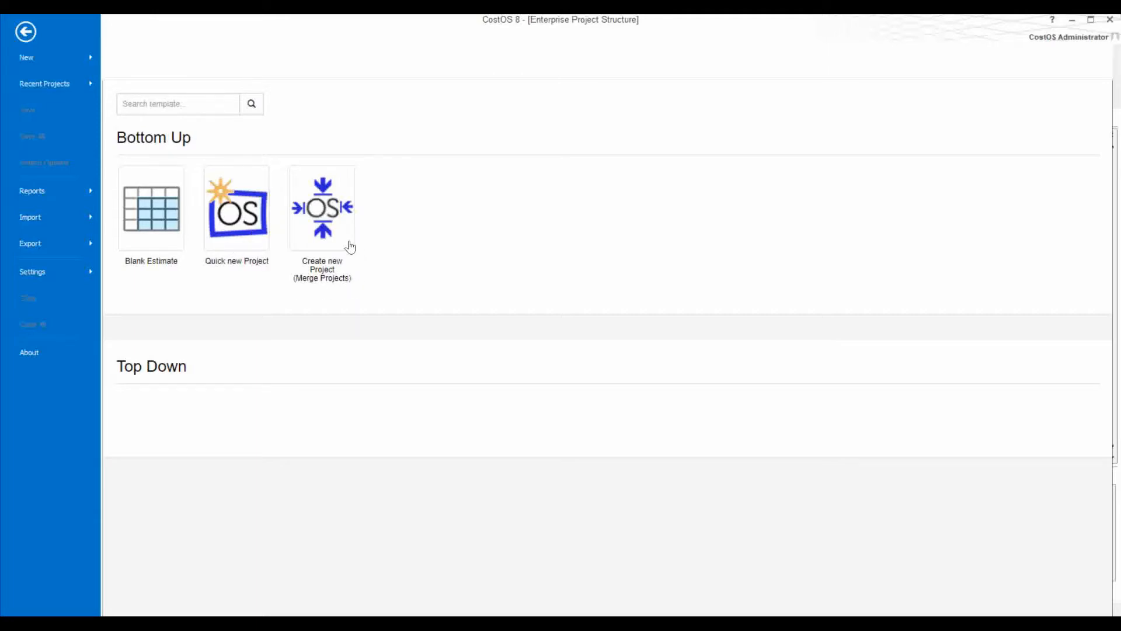
left_click(69, 83)
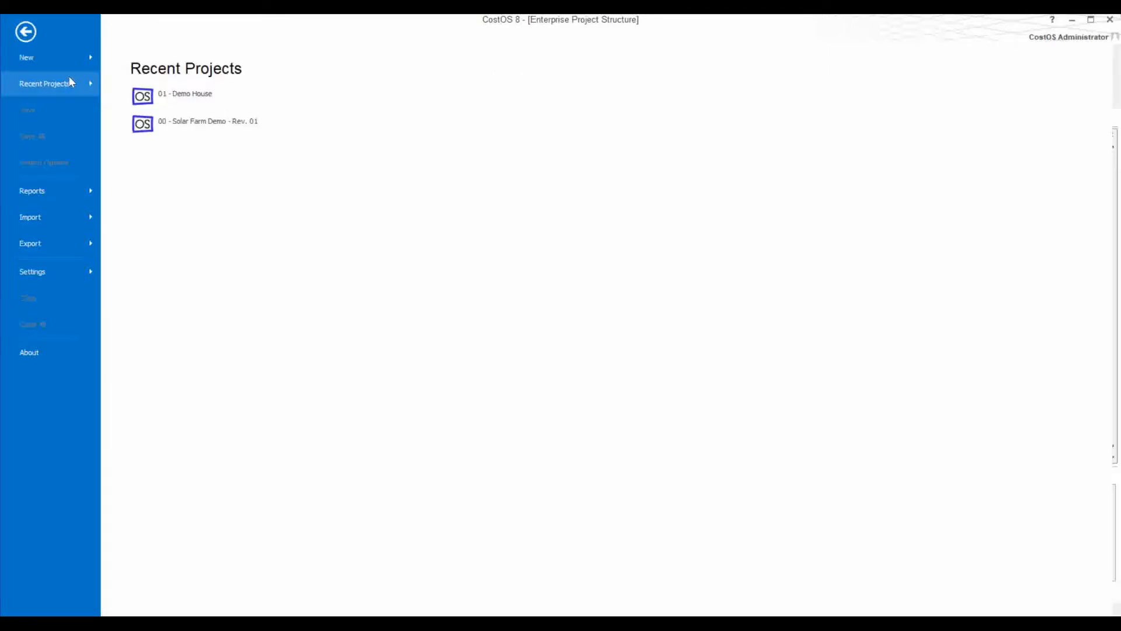
left_click(67, 190)
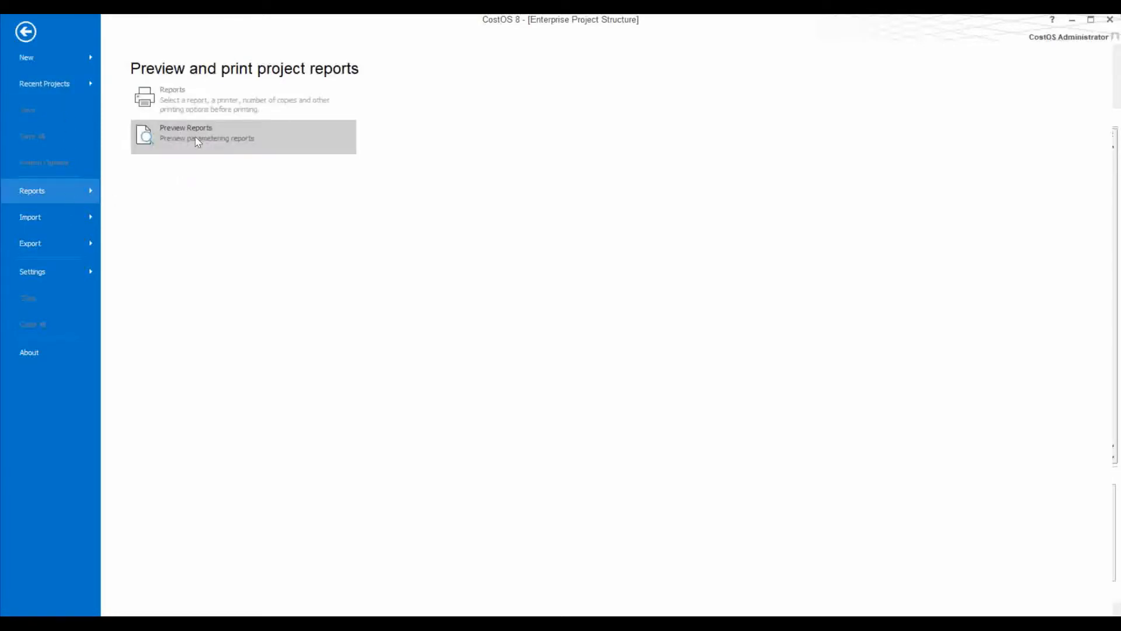
left_click(78, 227)
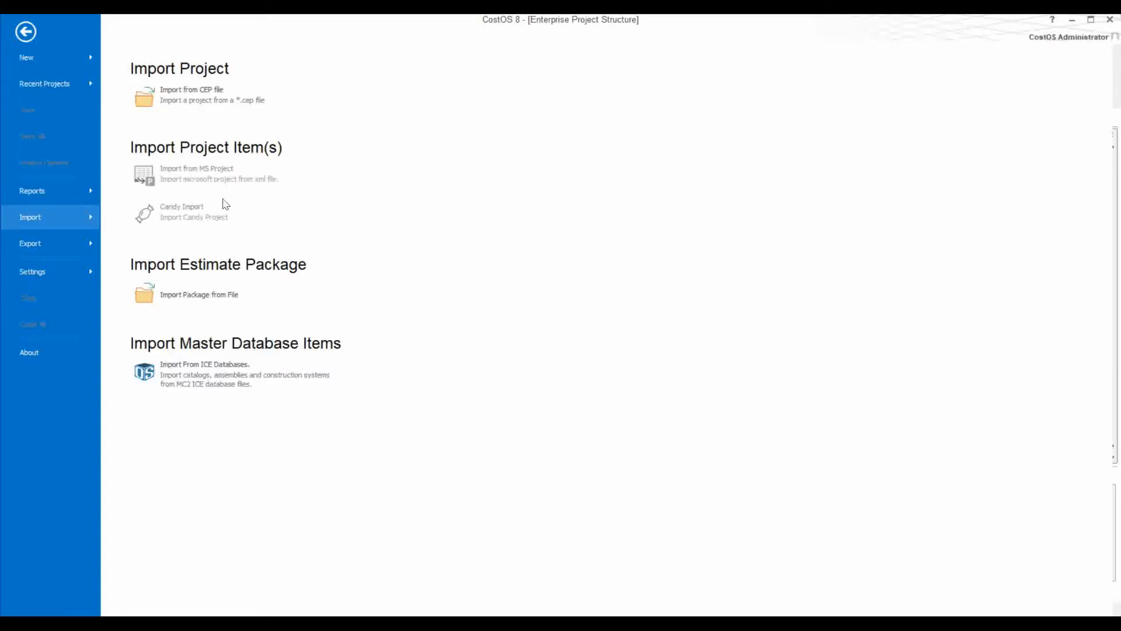
left_click(198, 292)
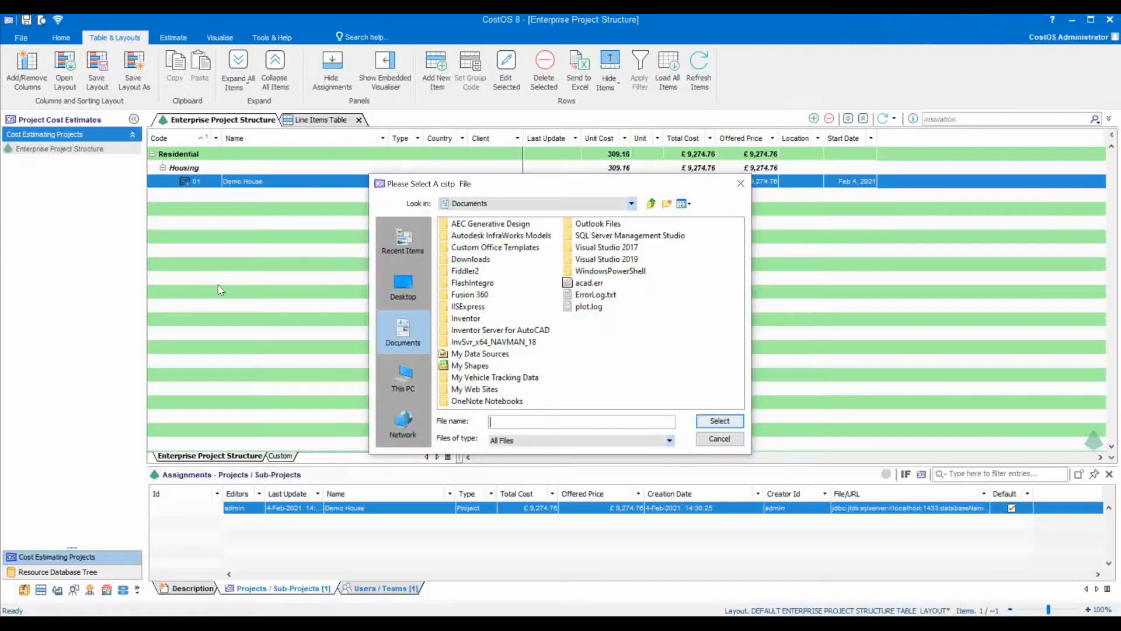
left_click(721, 438)
left_click(21, 38)
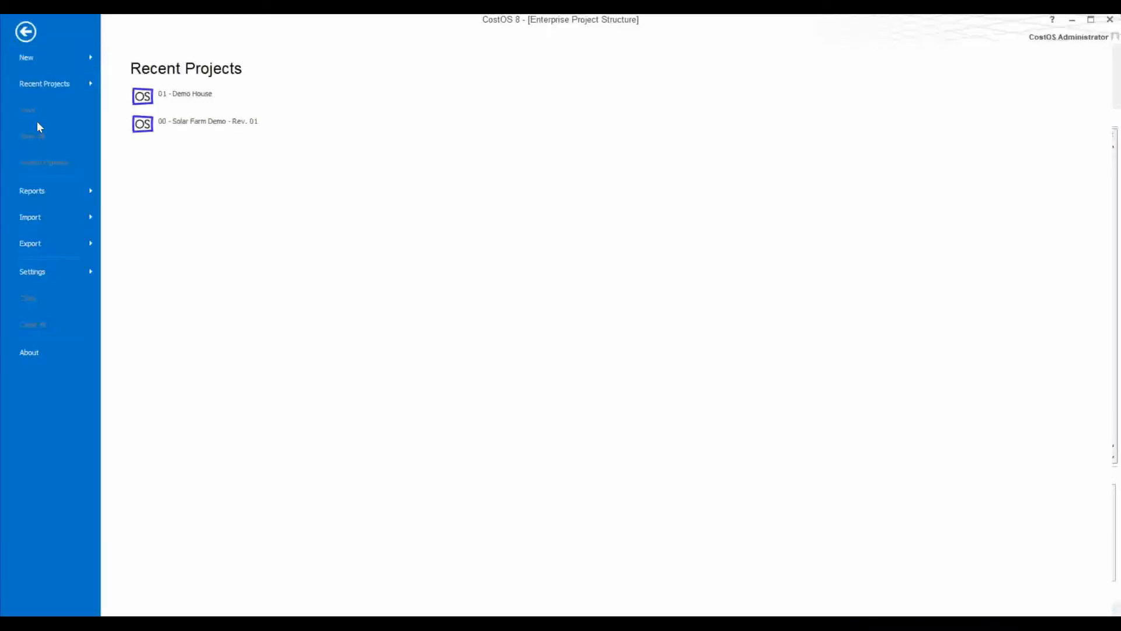
left_click(45, 217)
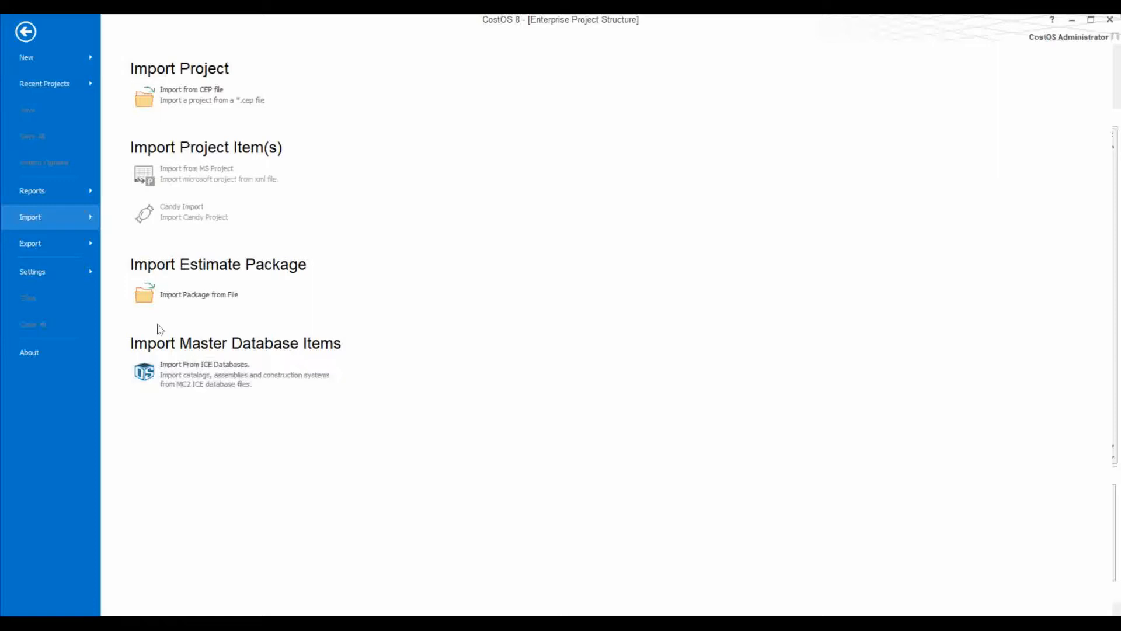
Review the project export options and the project default settings in Global Properties.
left_click(65, 244)
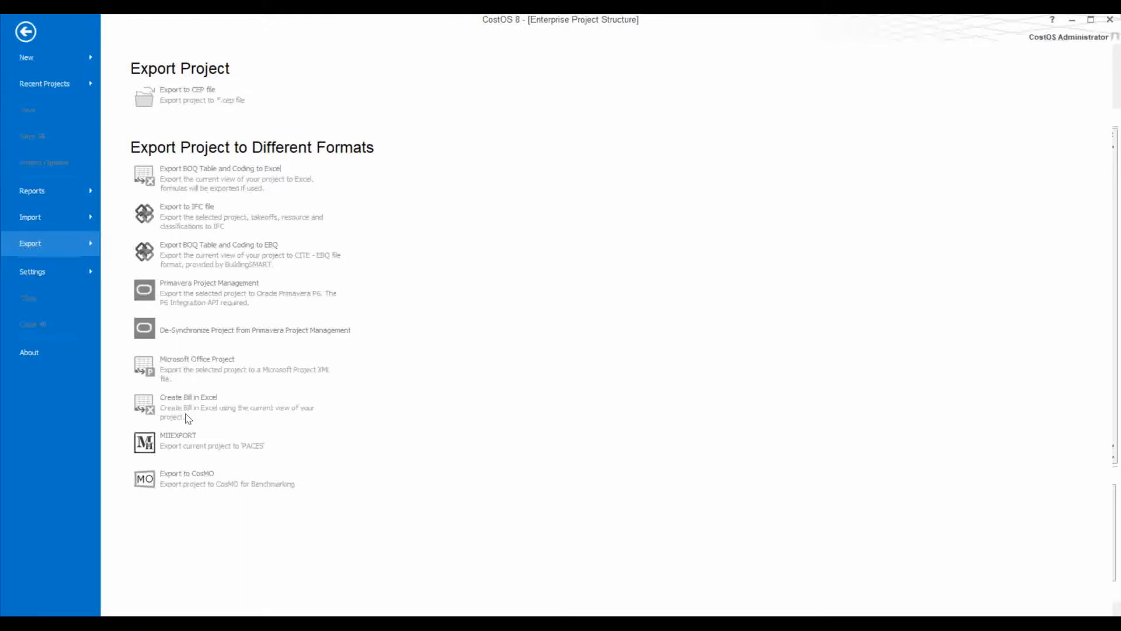
left_click(73, 268)
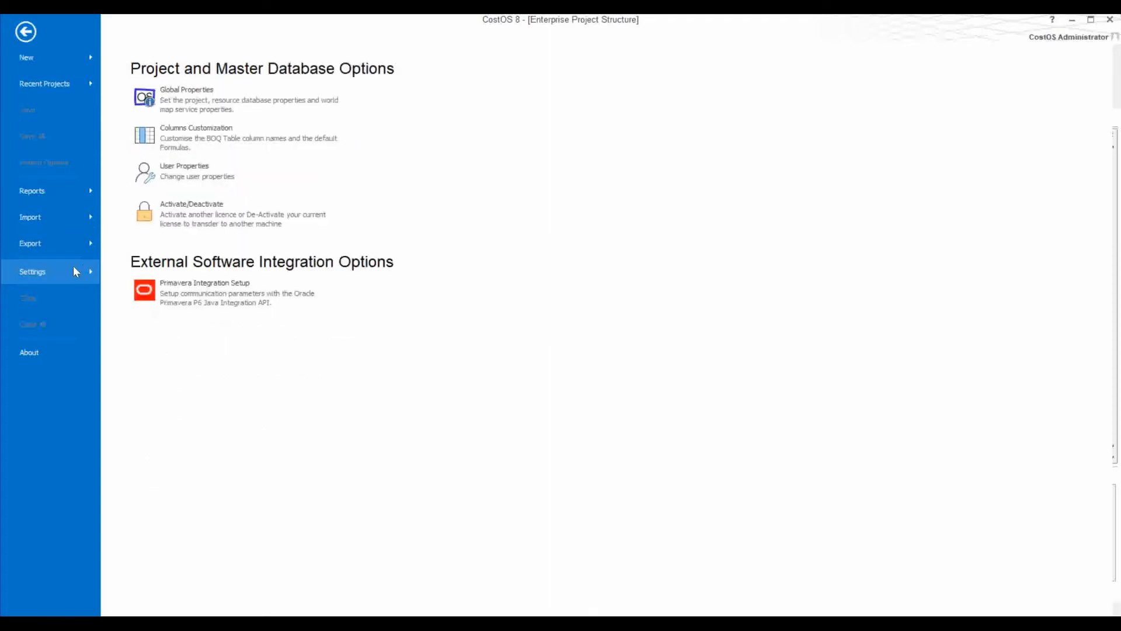
left_click(211, 98)
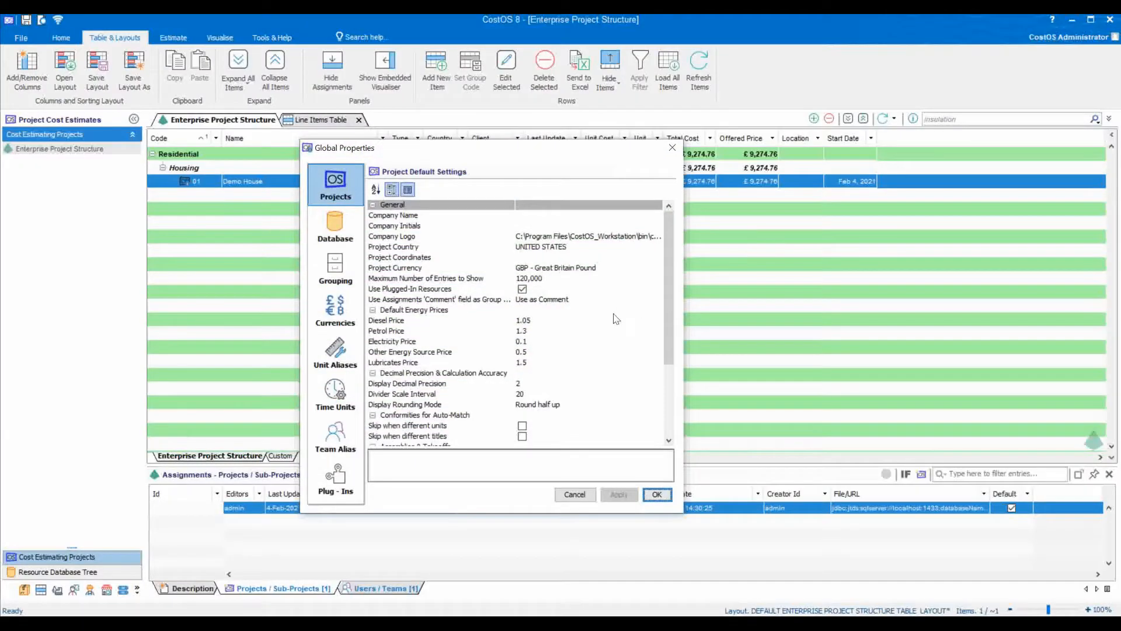
scroll(509, 263, "down", 3)
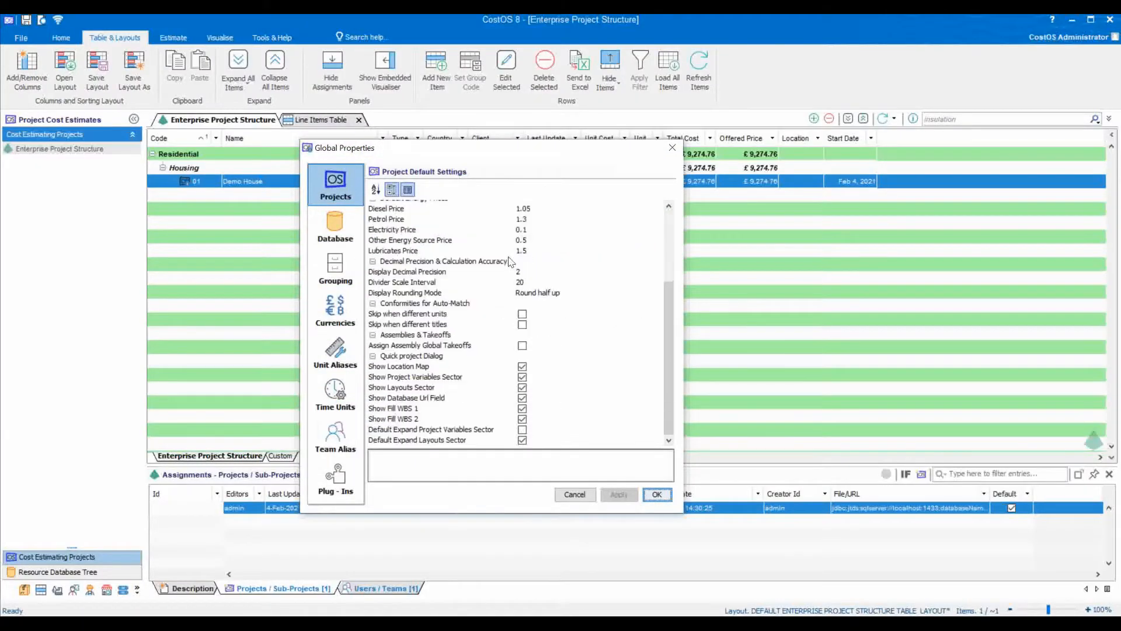
Examine the database and group code settings in Global Properties, down to the name of Group Code 7.
left_click(335, 225)
left_click(337, 264)
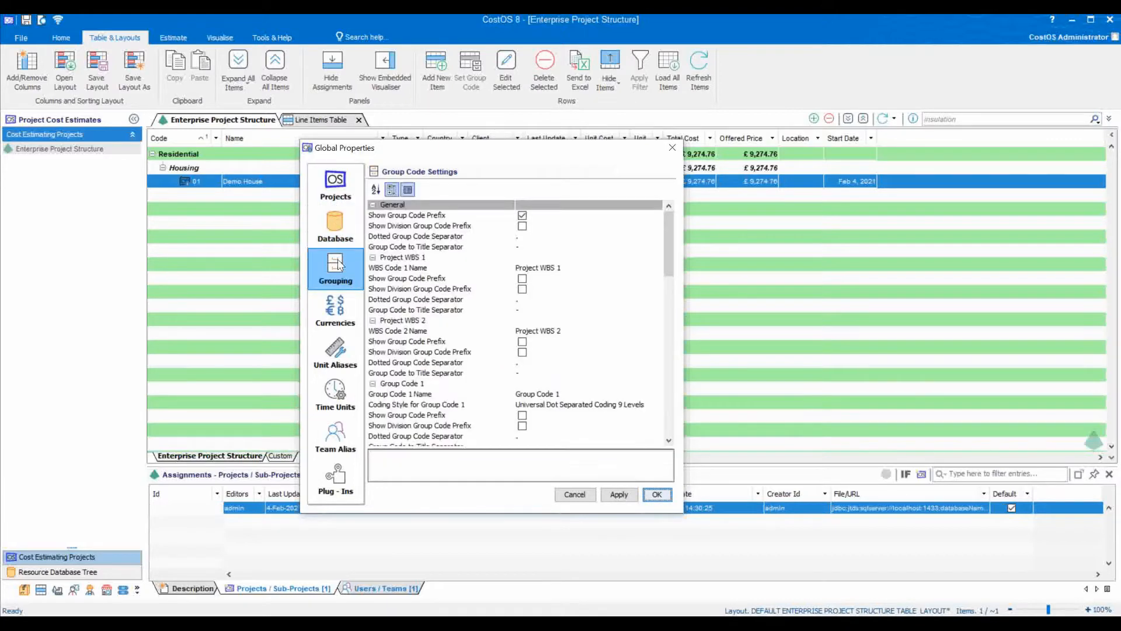
scroll(471, 274, "down", 2)
scroll(470, 273, "down", 12)
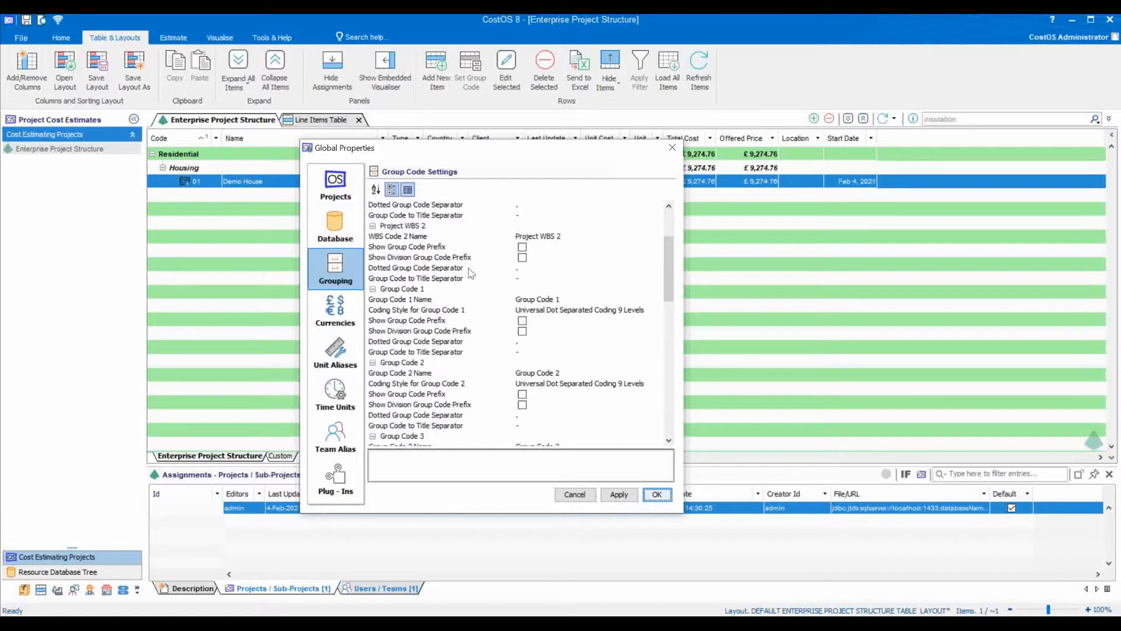
scroll(471, 273, "down", 2)
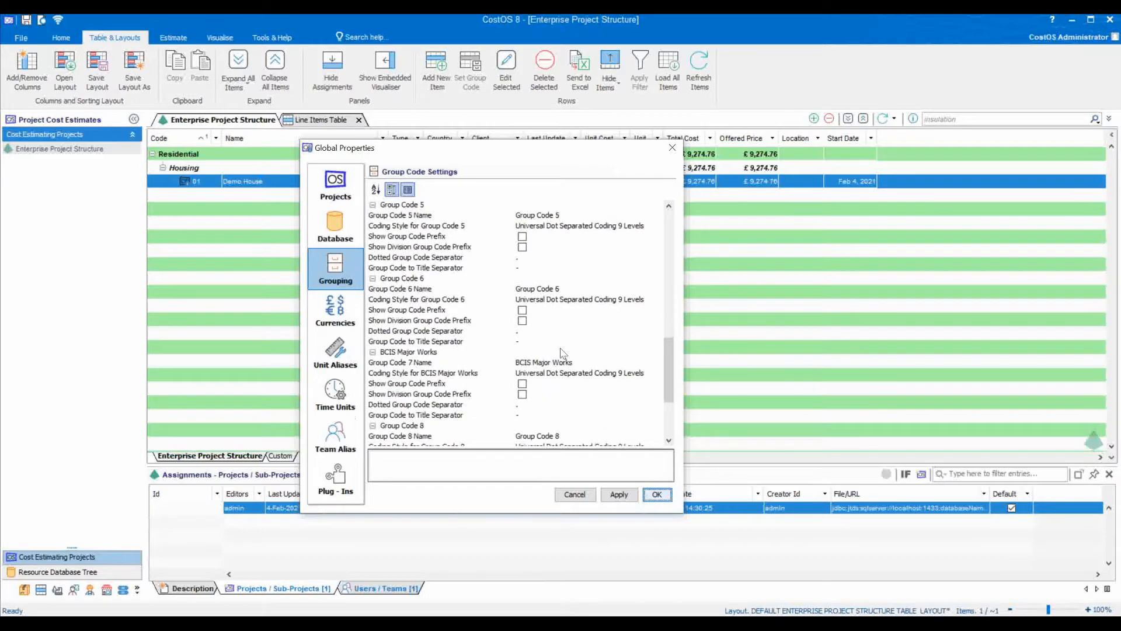
left_click(588, 360)
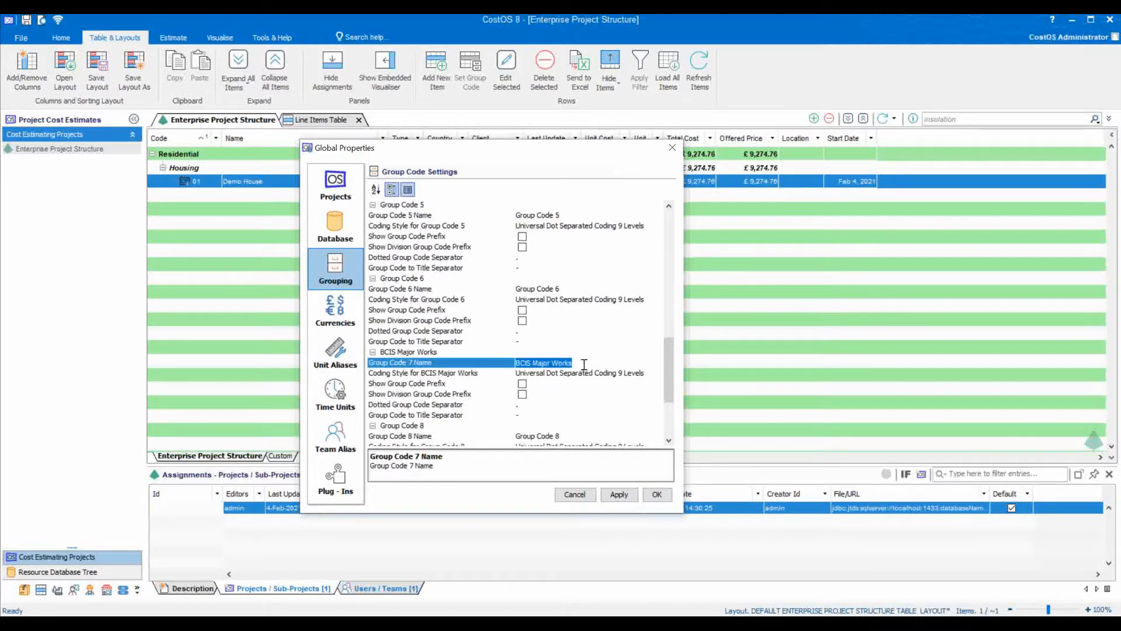
Review the currencies, unit aliases, time units, team alias and plug-in settings, and leave Global Properties without saving.
left_click(335, 308)
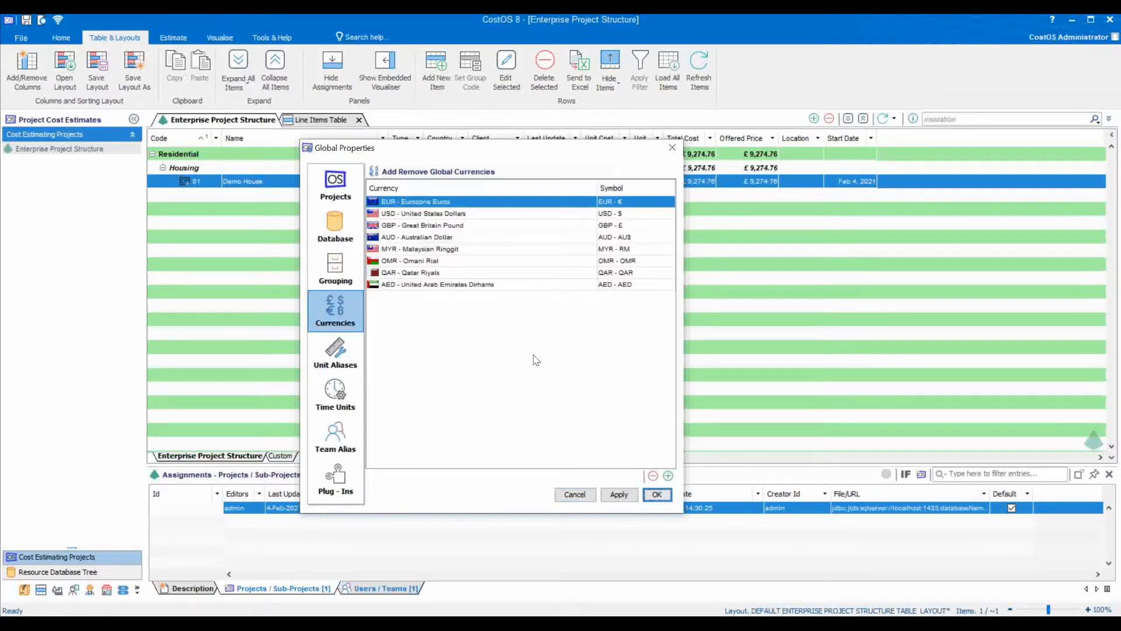
left_click(358, 359)
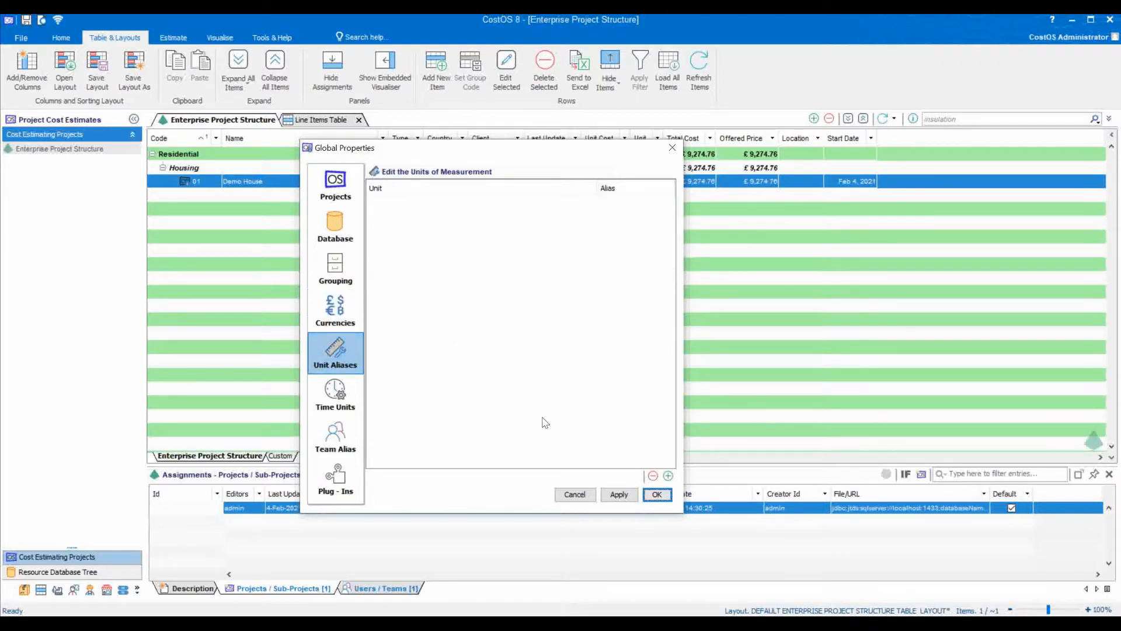
left_click(347, 397)
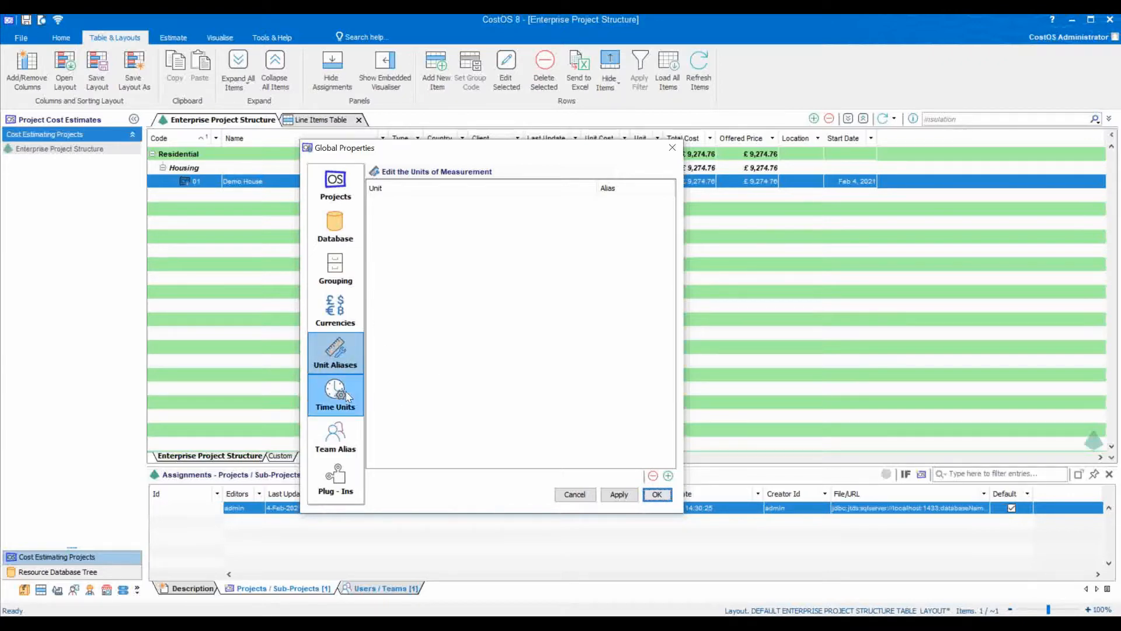
left_click(337, 450)
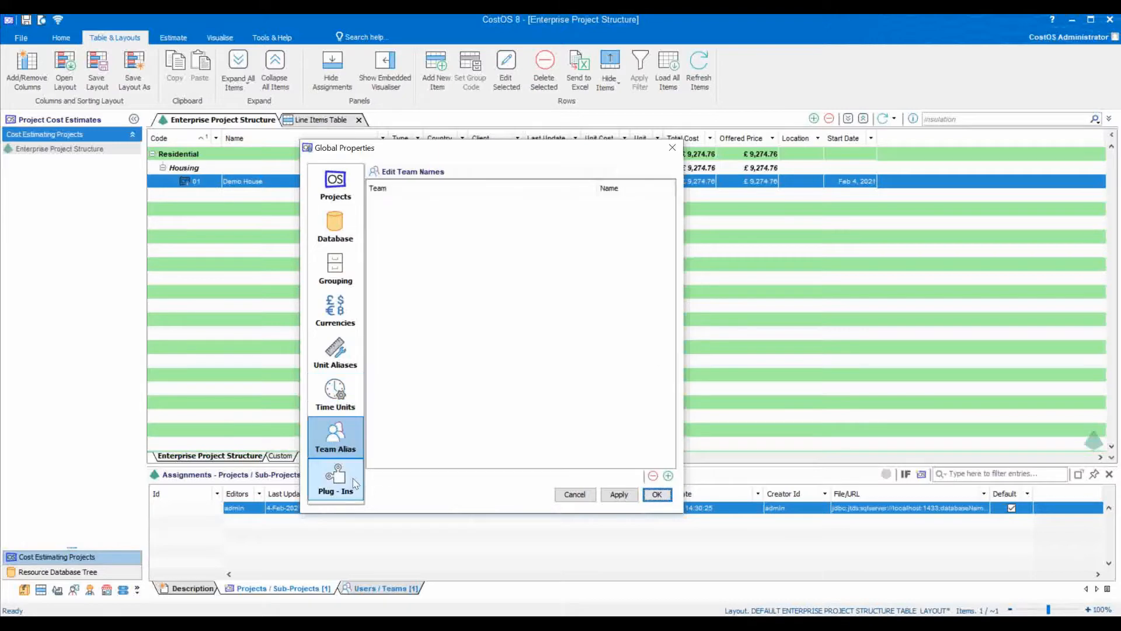
left_click(354, 485)
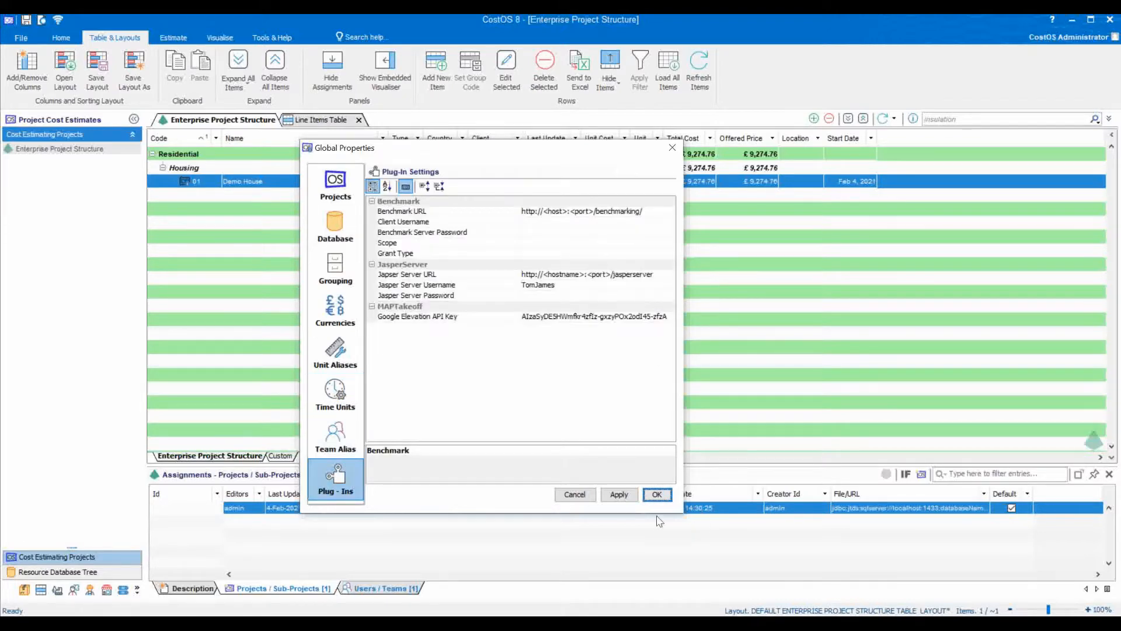
left_click(575, 495)
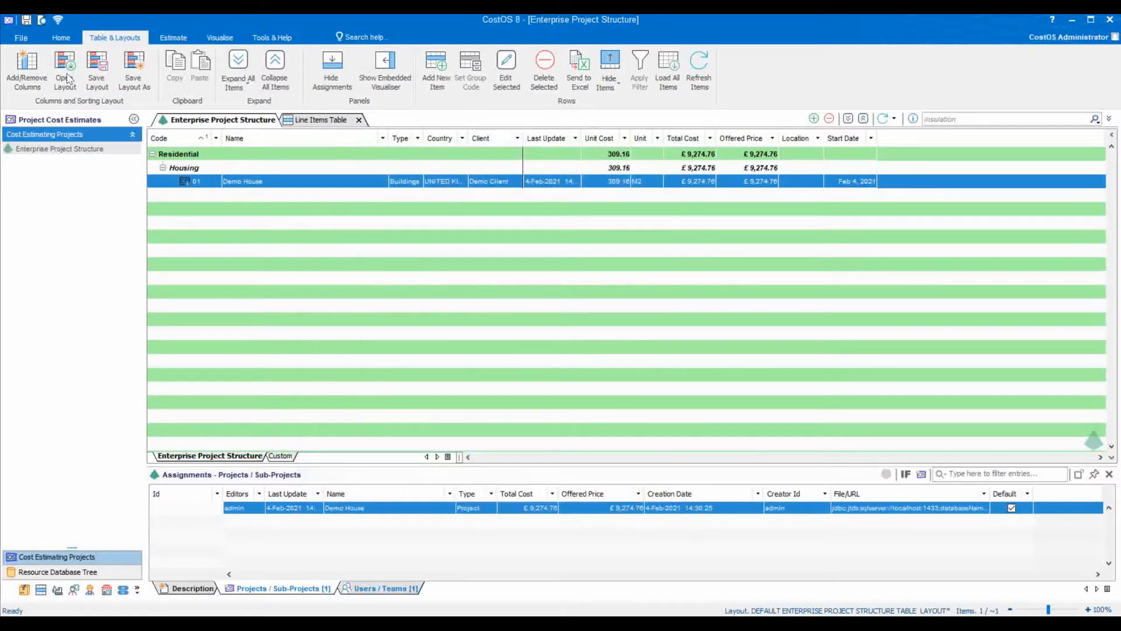
View the product's version and licence information and close it.
left_click(21, 39)
left_click(32, 348)
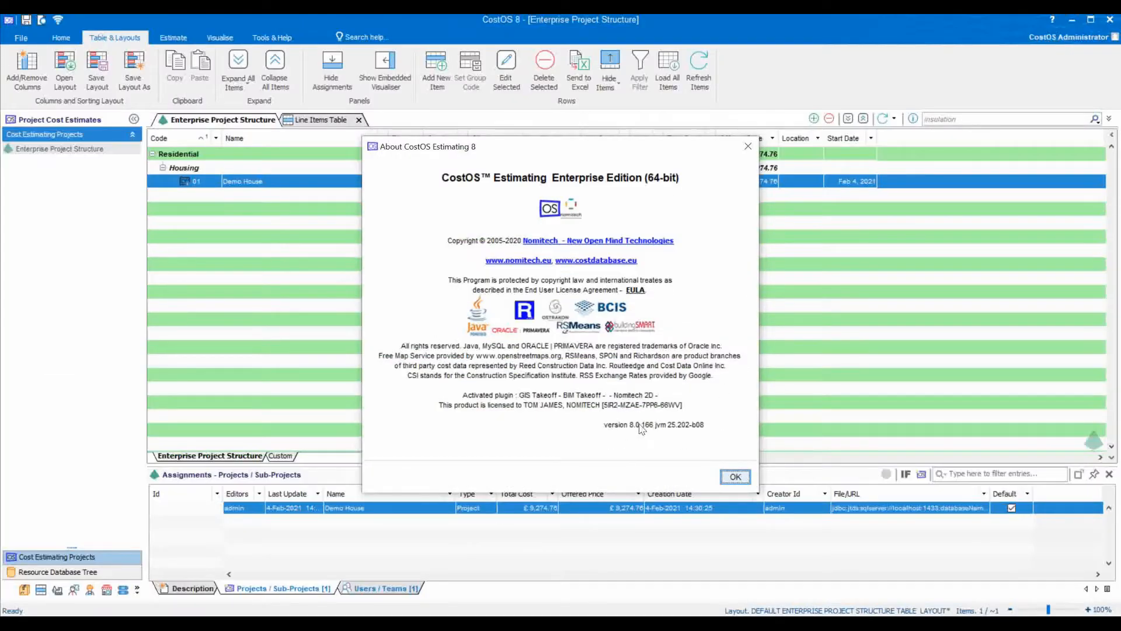
left_click(735, 477)
left_click(21, 38)
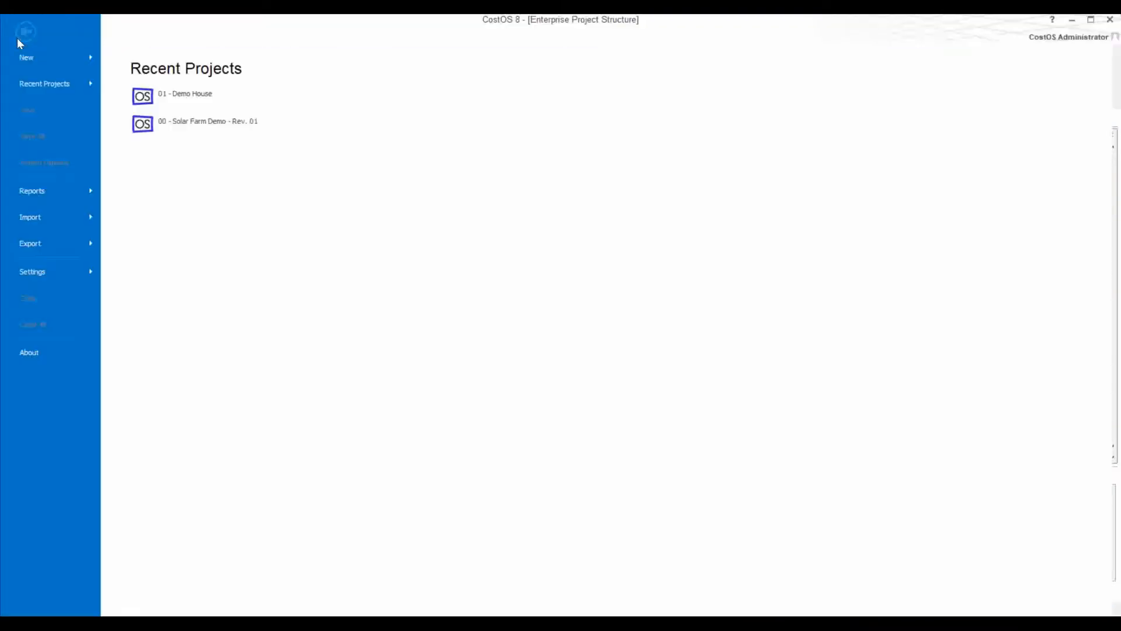
left_click(30, 217)
left_click(42, 271)
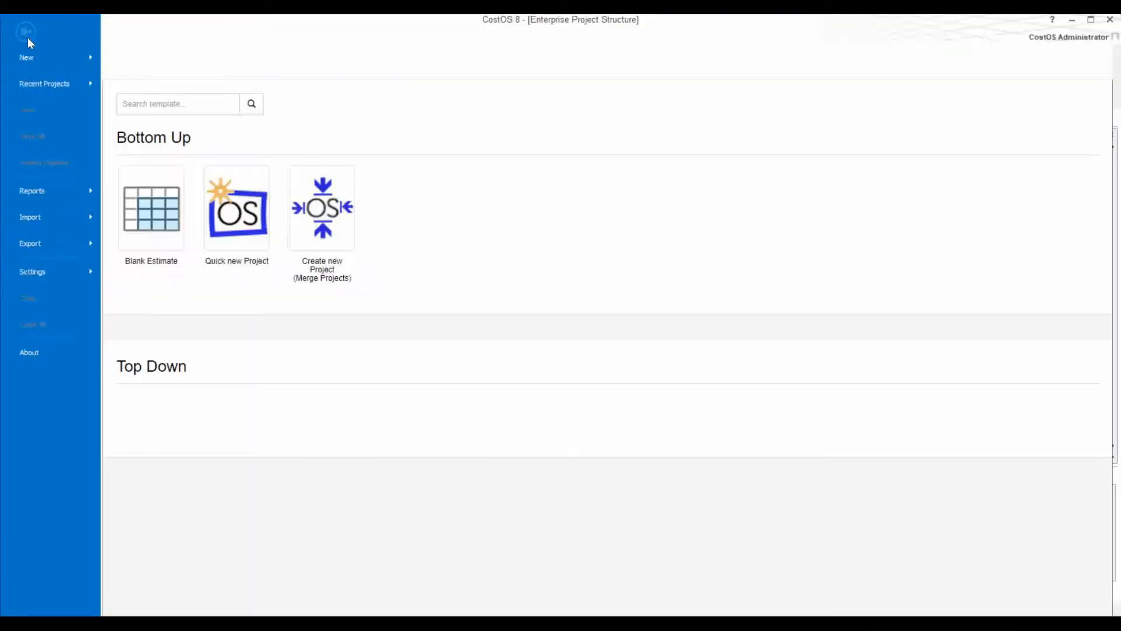
left_click(27, 37)
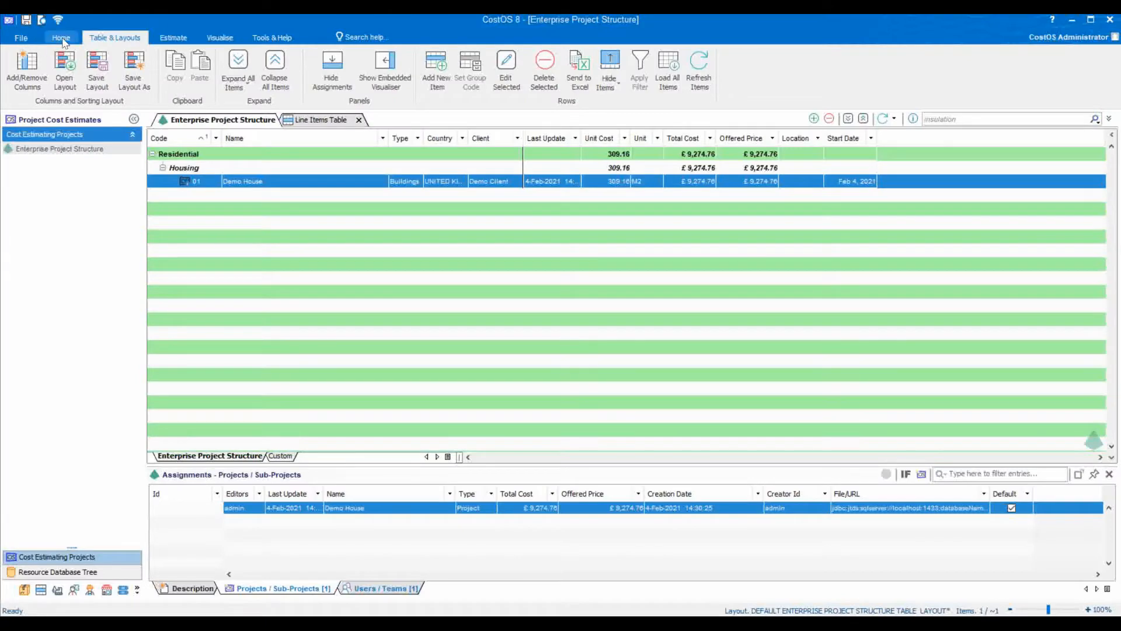
Select the Demo House project and open the BCIS Major Works group code table from the master database.
left_click(61, 37)
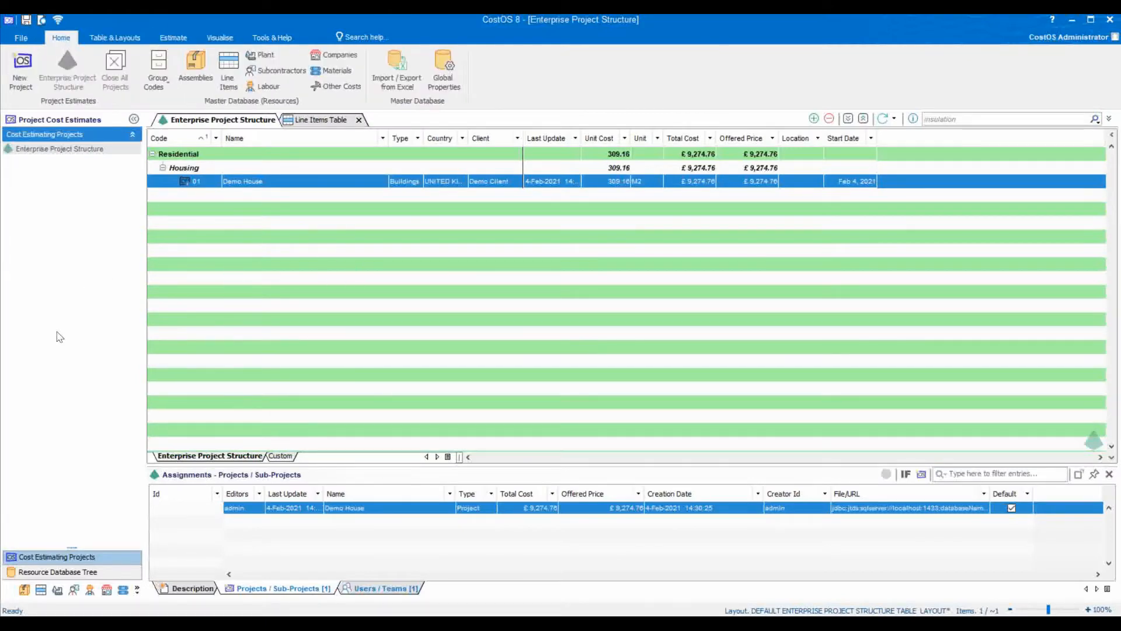
left_click(22, 39)
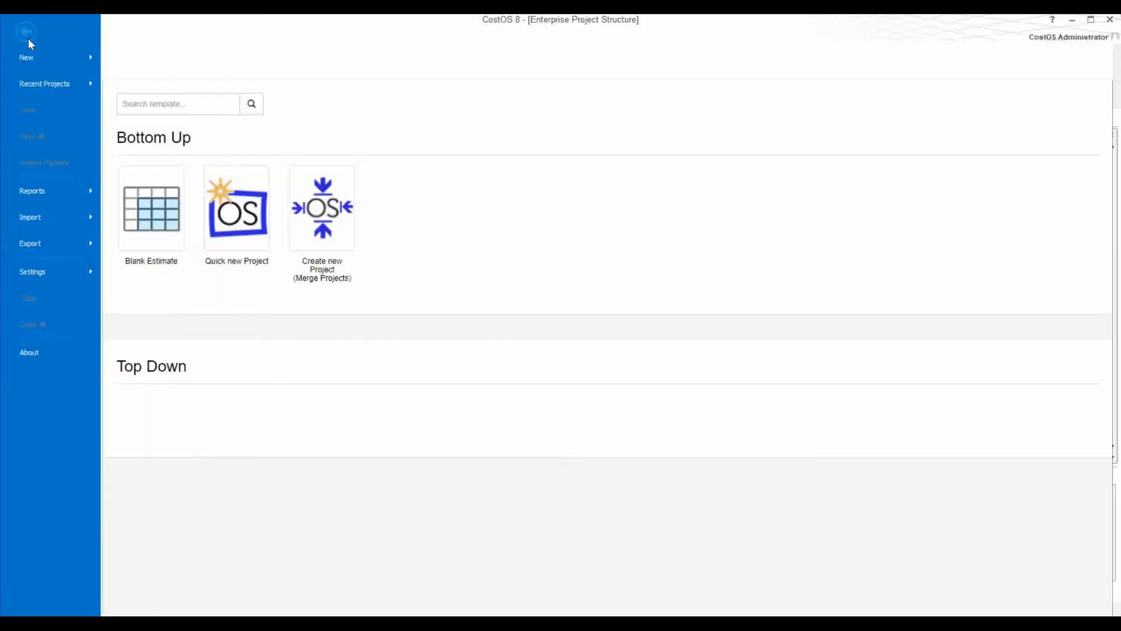
left_click(27, 35)
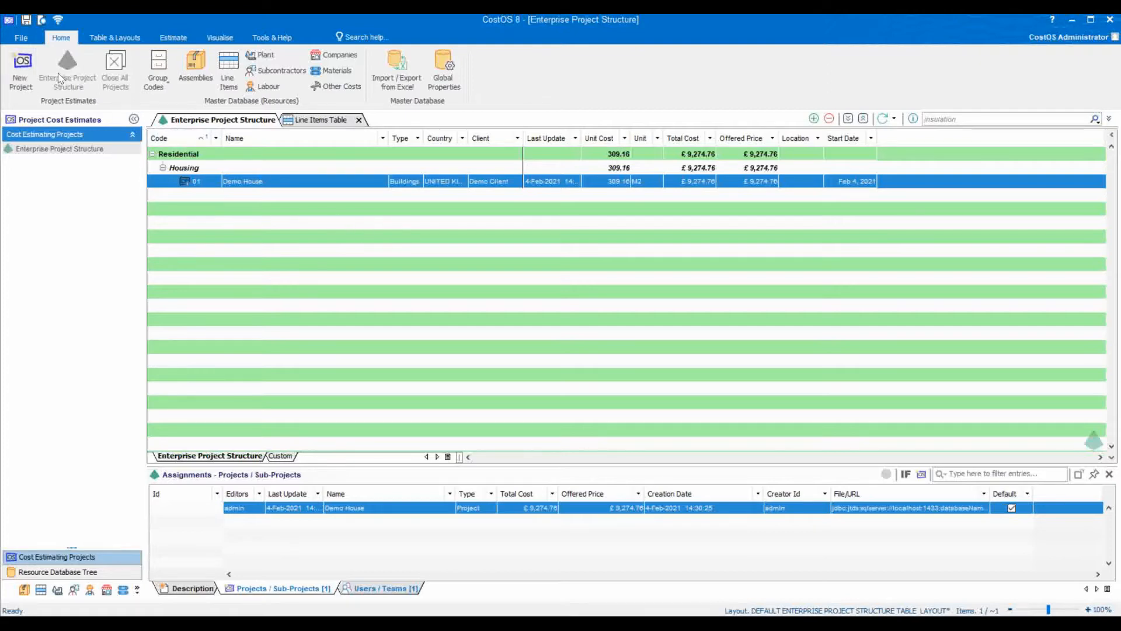
left_click(280, 182)
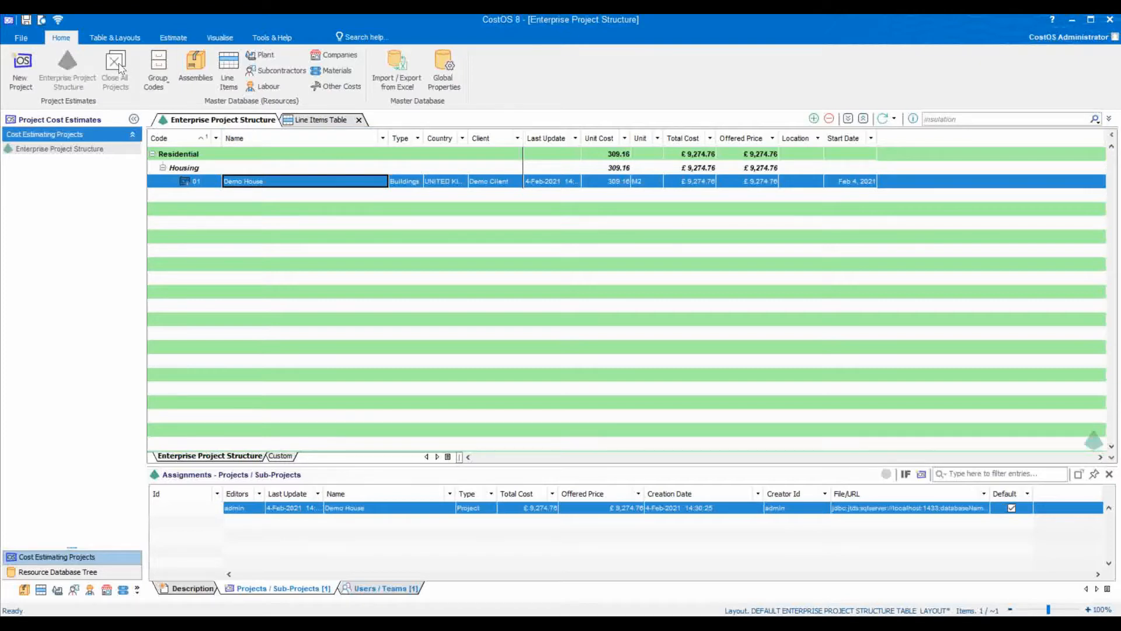
left_click(150, 86)
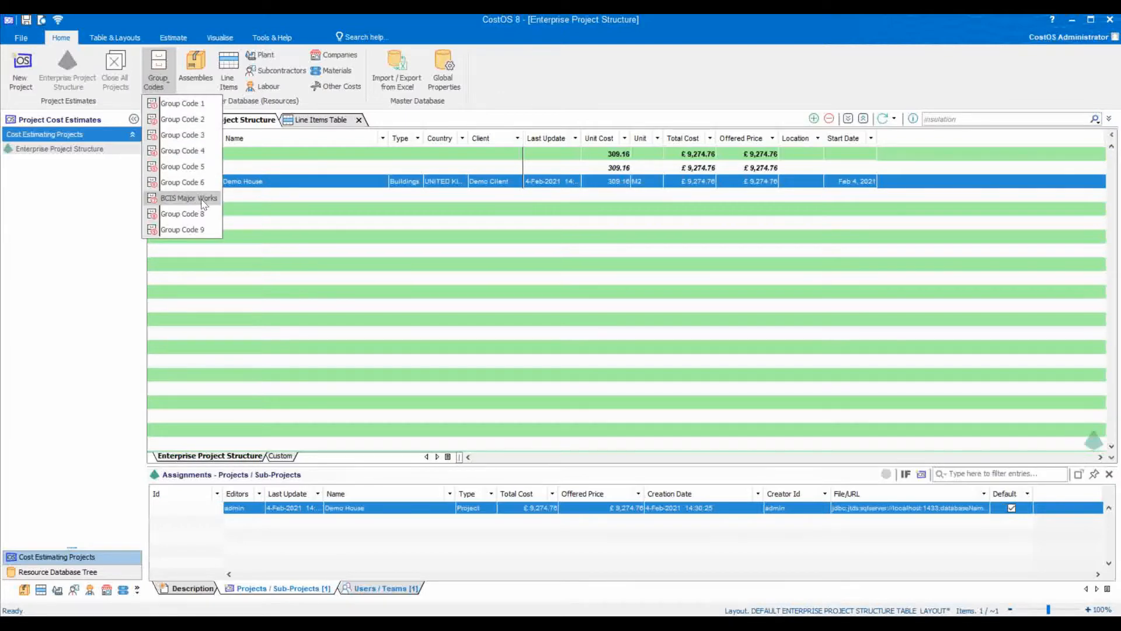
left_click(181, 198)
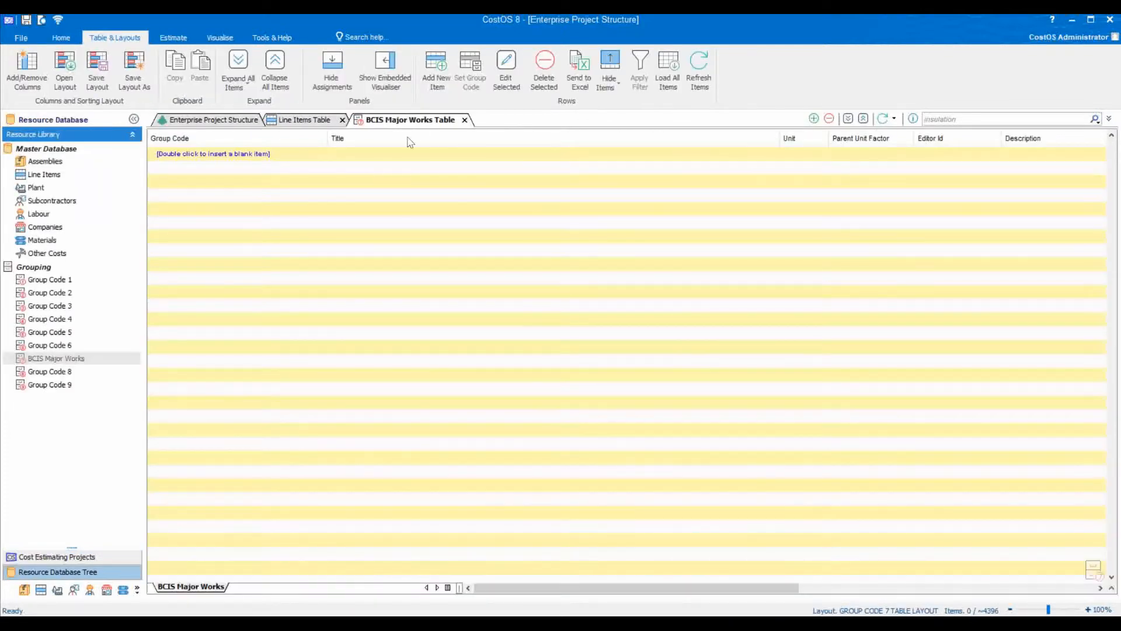
Look through the BCIS Major Works group codes and close their table.
scroll(416, 297, "down", 8)
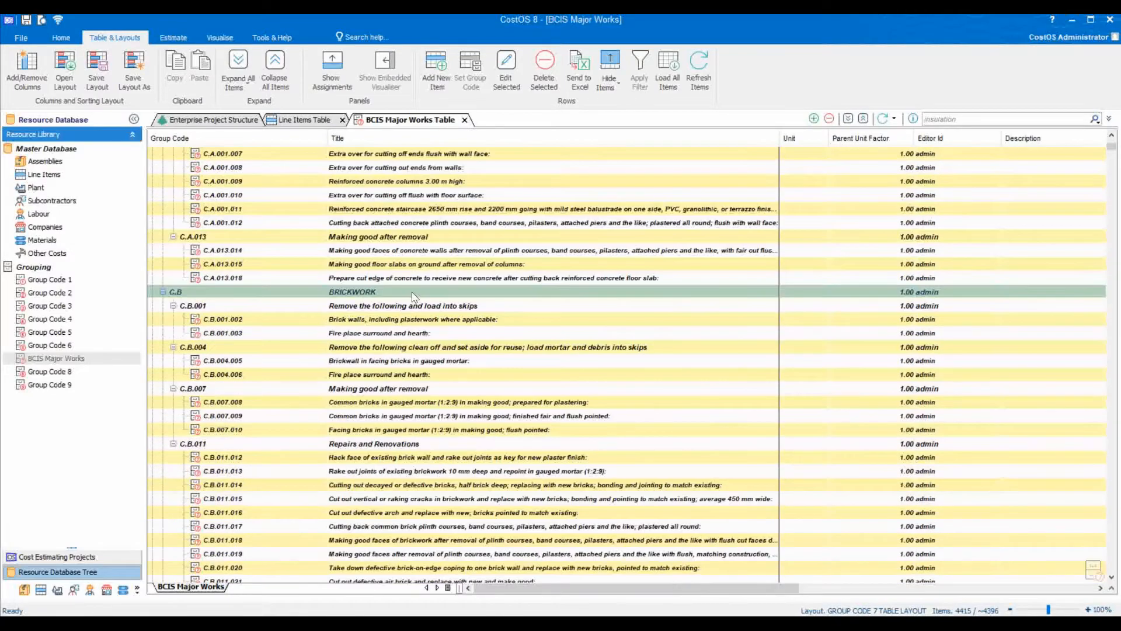
scroll(416, 297, "up", 8)
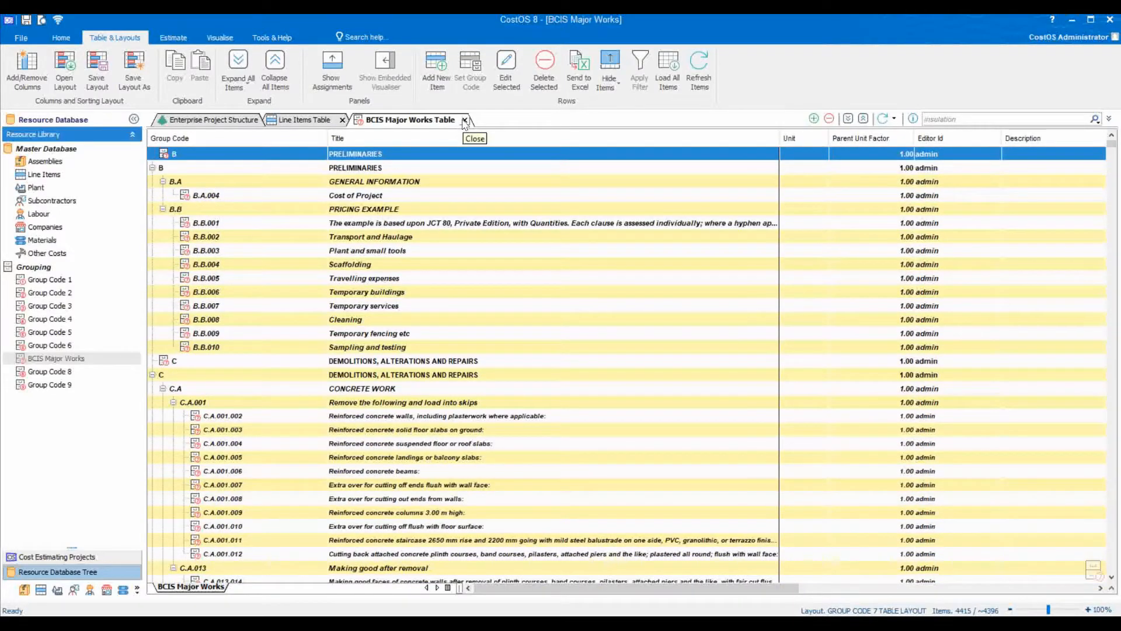
left_click(464, 120)
Open the master database's Assemblies table and its Line Items table.
left_click(197, 67)
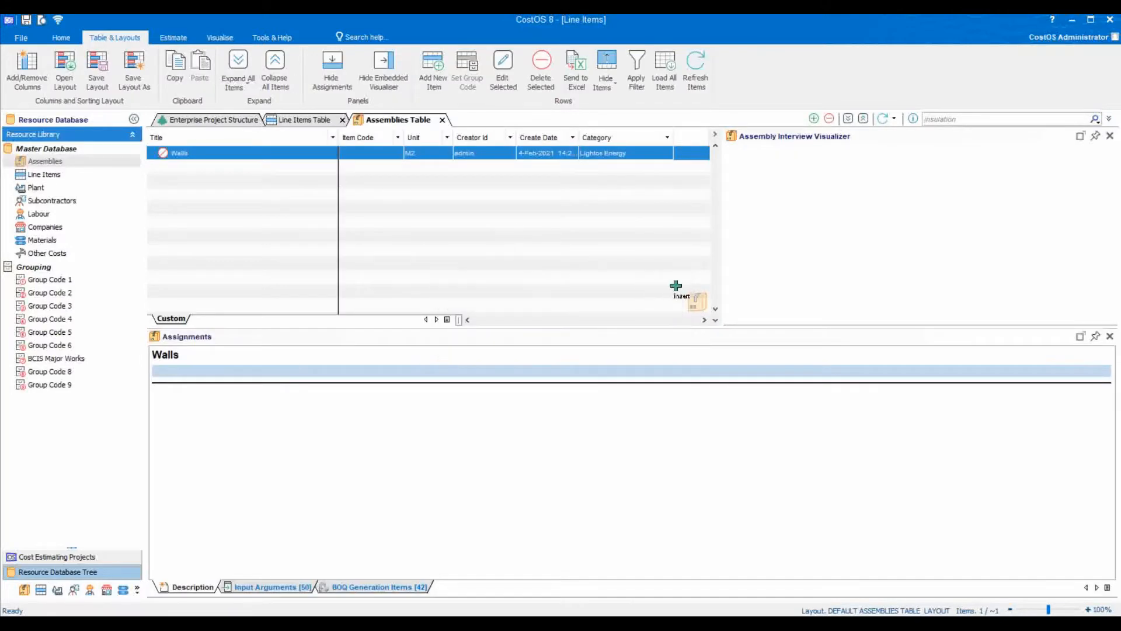
left_click(61, 38)
left_click(228, 73)
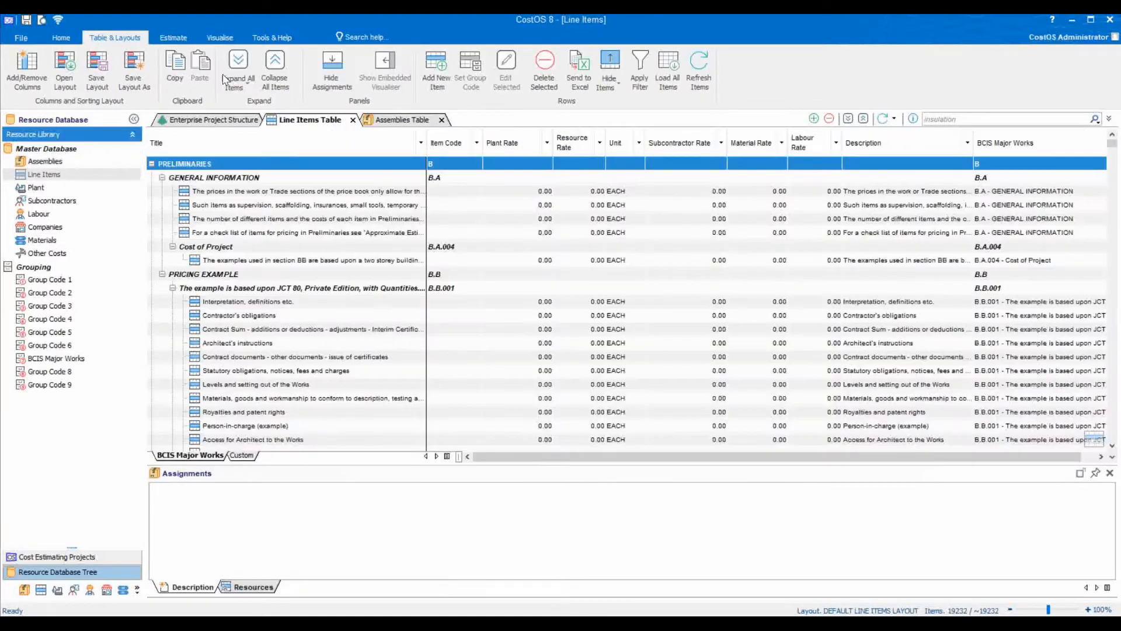
Close the Assemblies table and view the Excel import/export task for appending to the resource database, leaving it without importing.
left_click(441, 119)
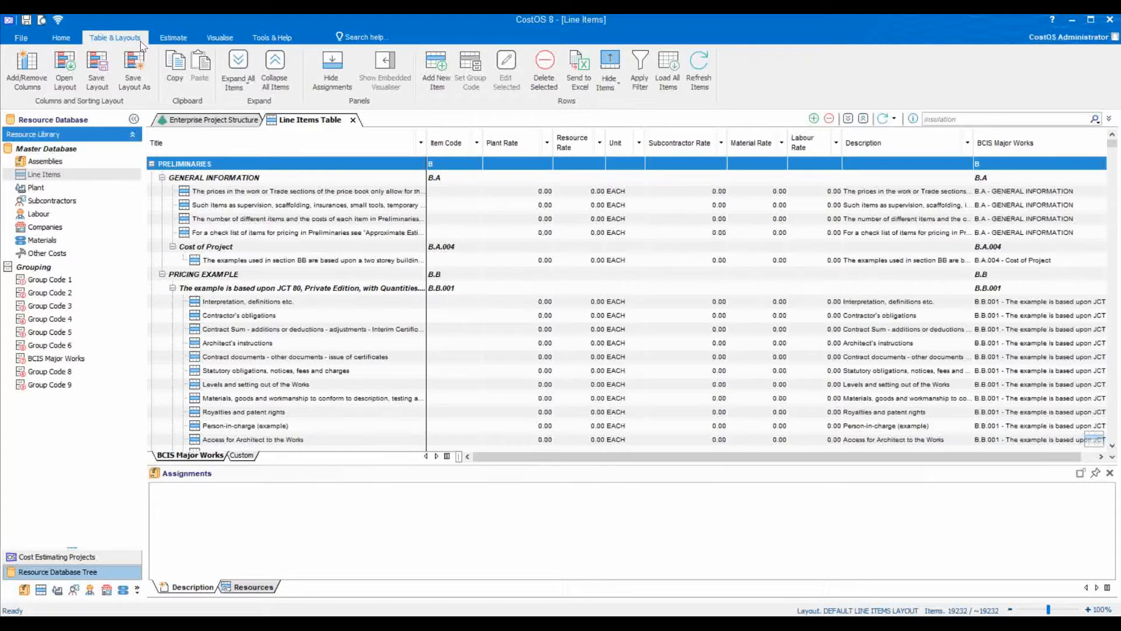
left_click(62, 38)
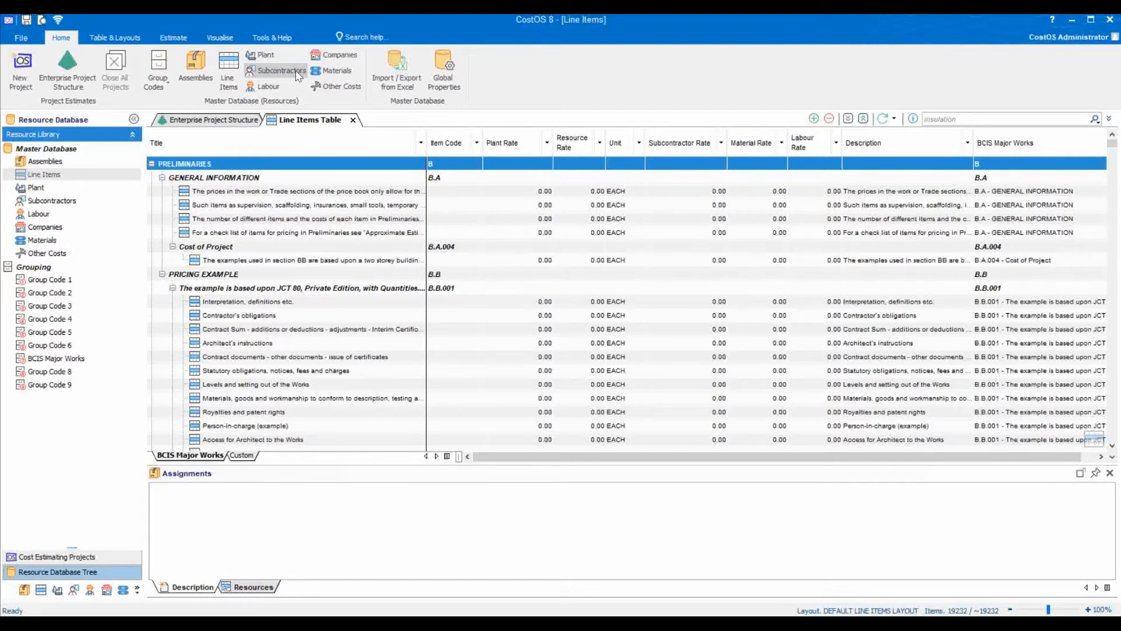
left_click(397, 68)
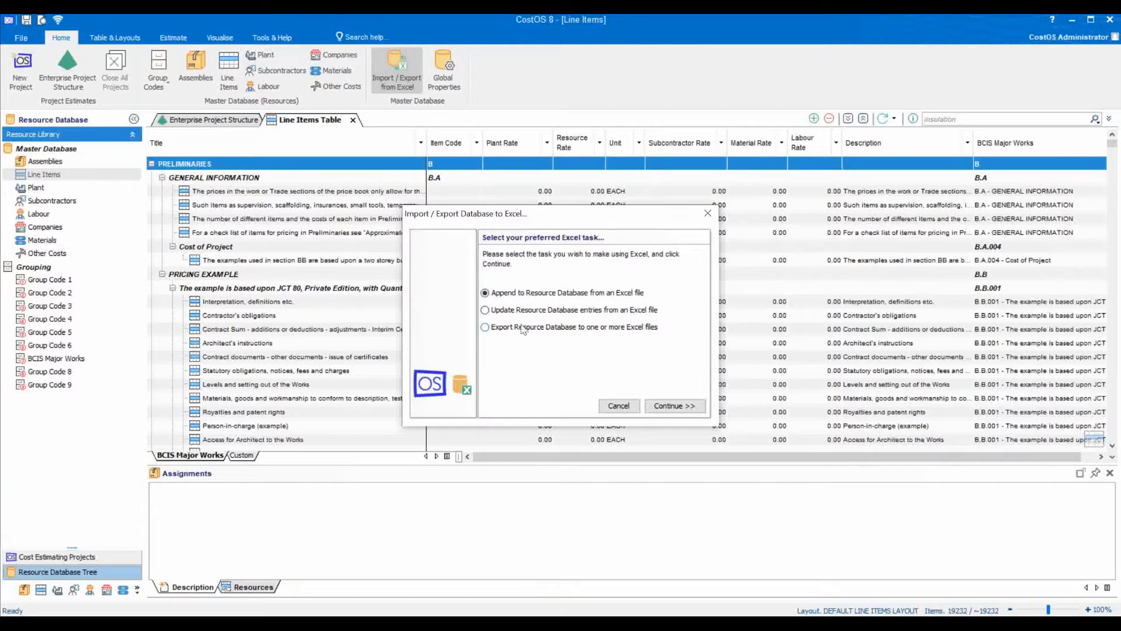
left_click(666, 408)
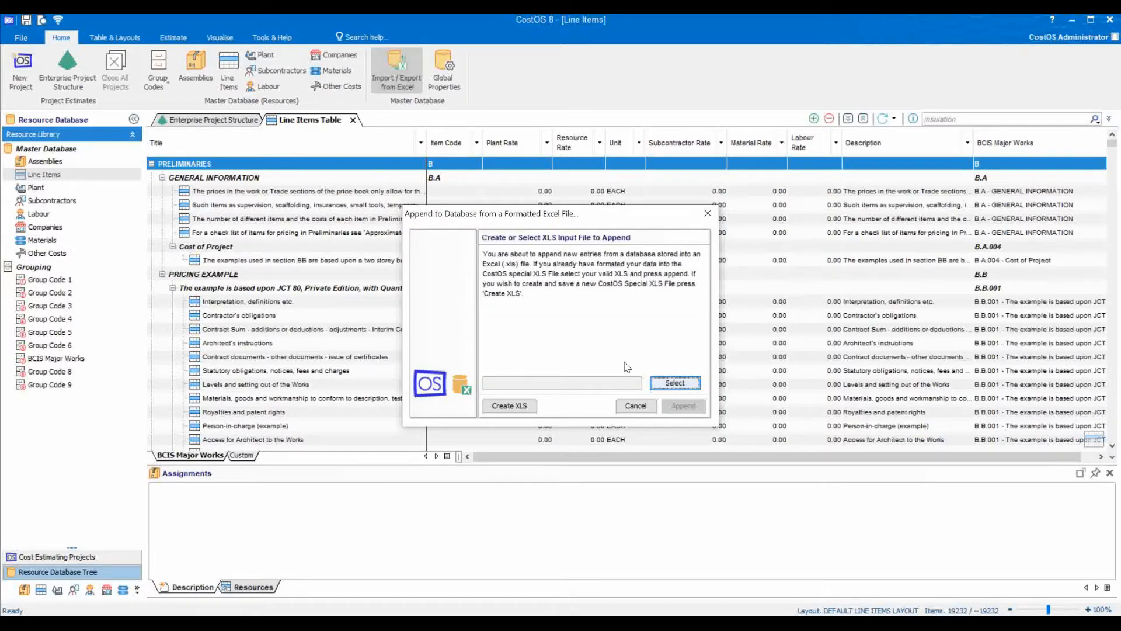
left_click(636, 405)
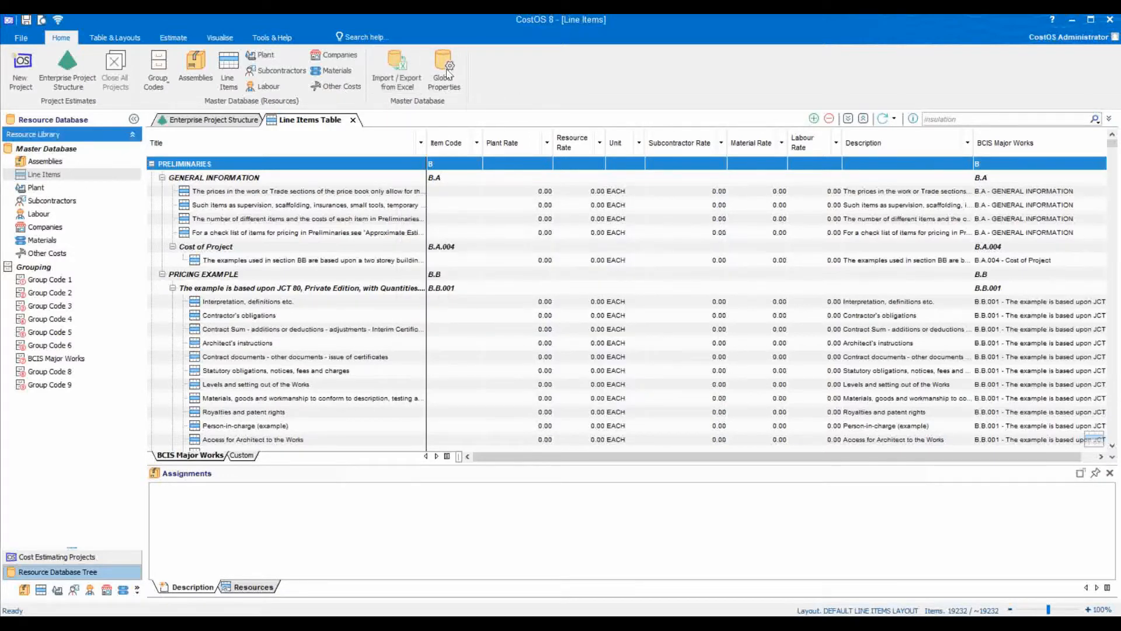
Look through the project default settings in the Global Properties and close them without changes.
left_click(446, 65)
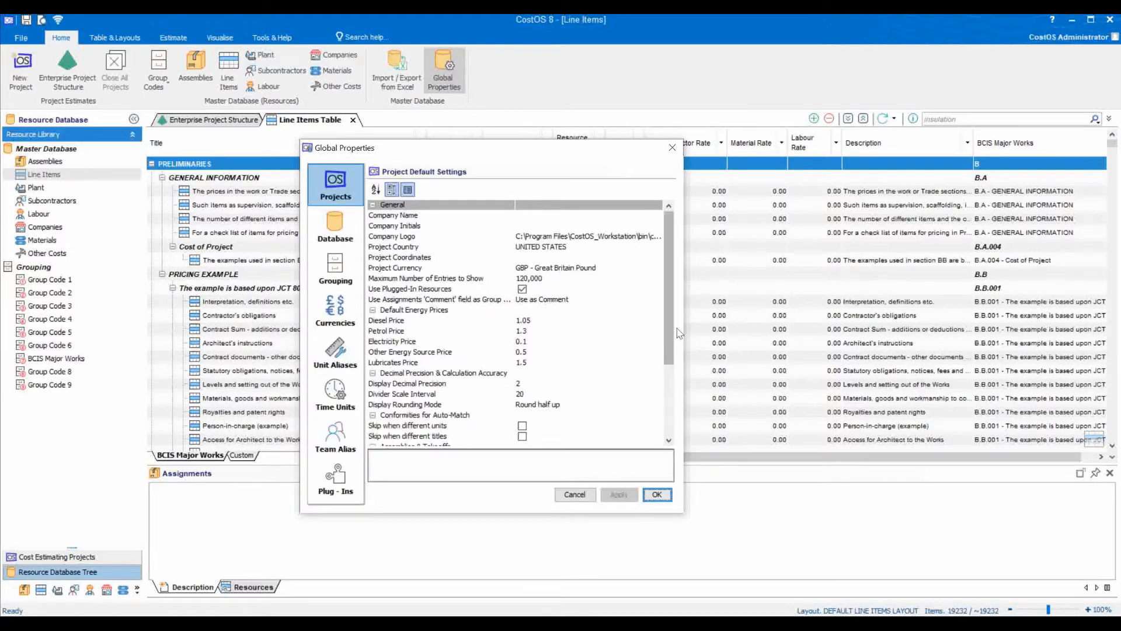
scroll(673, 252, "down", 3)
scroll(678, 345, "up", 3)
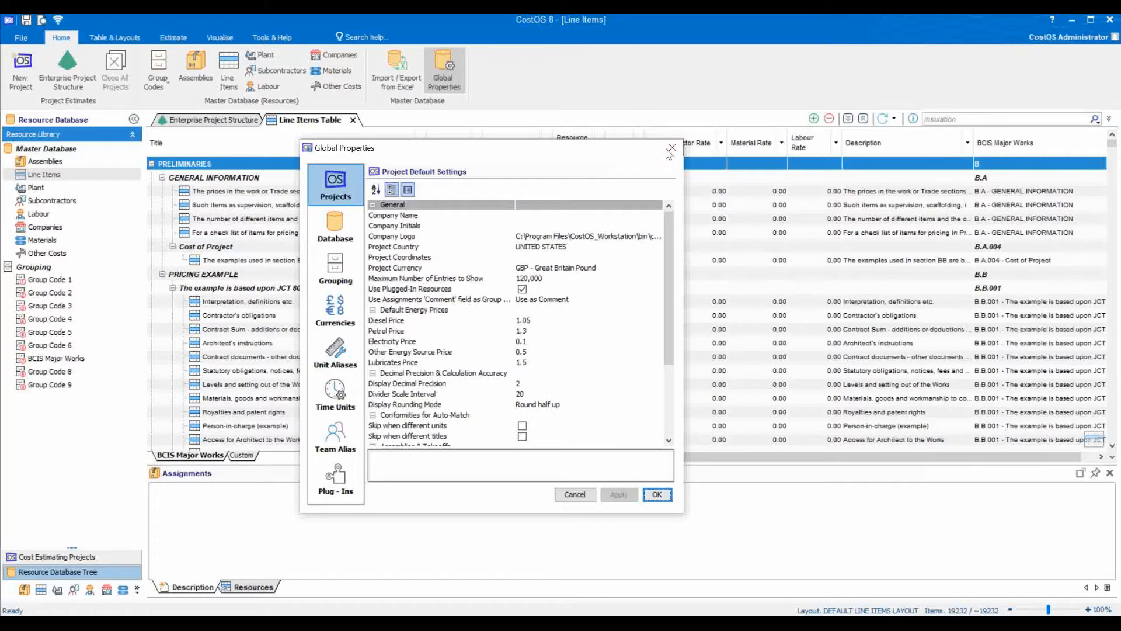
left_click(672, 148)
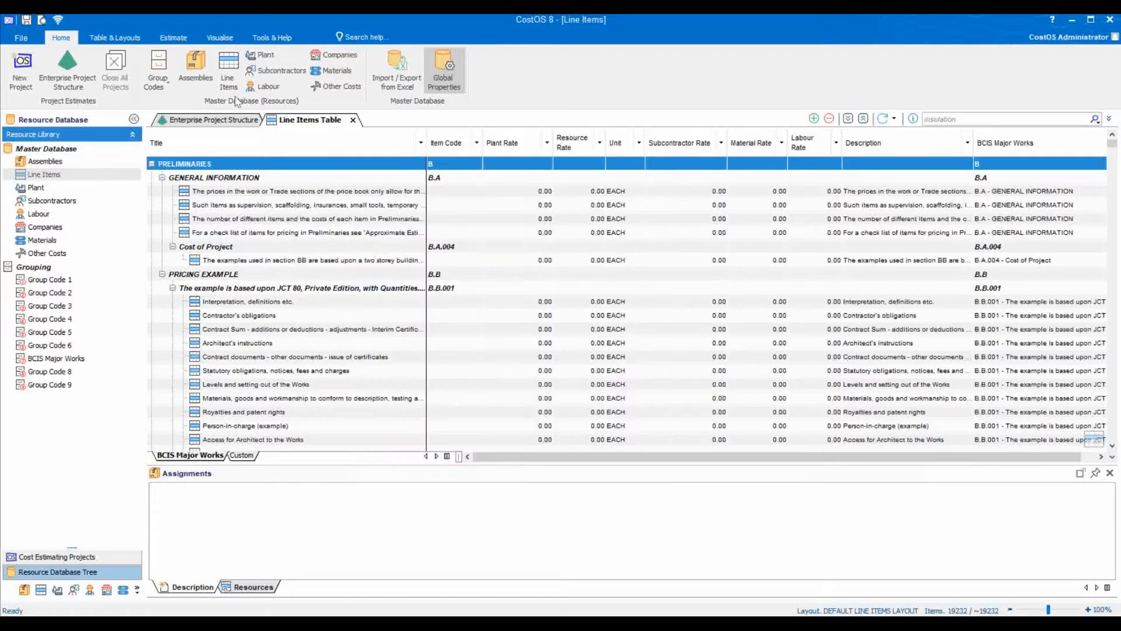
View the Add/Remove Columns options of the Line Items table, including from the Title column header, and cancel each time.
left_click(115, 38)
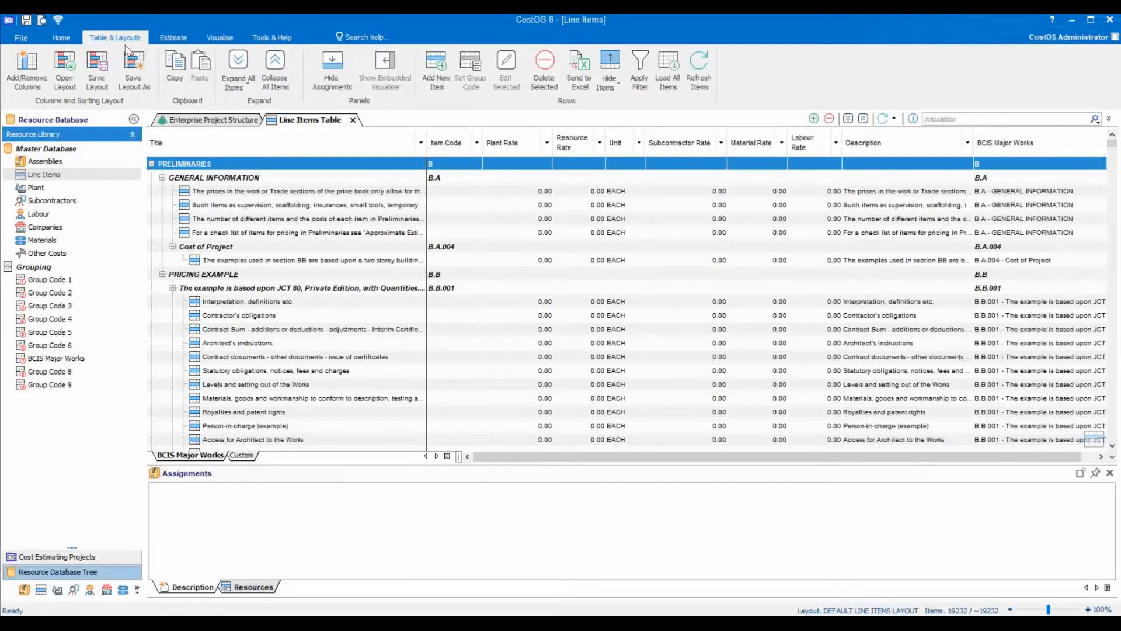
left_click(20, 78)
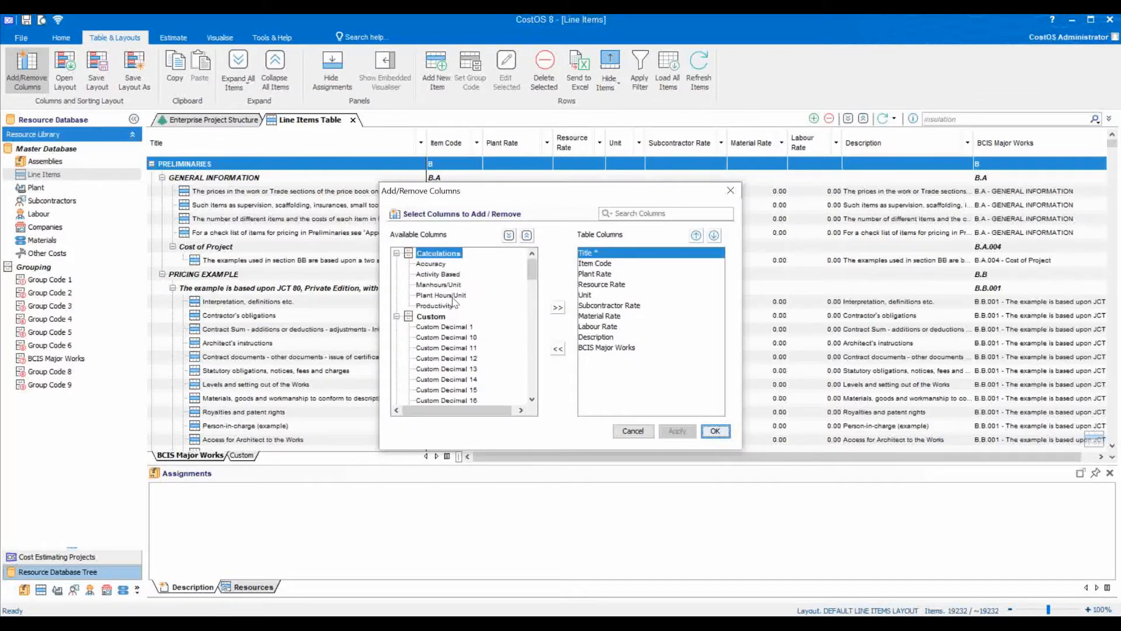
left_click(633, 431)
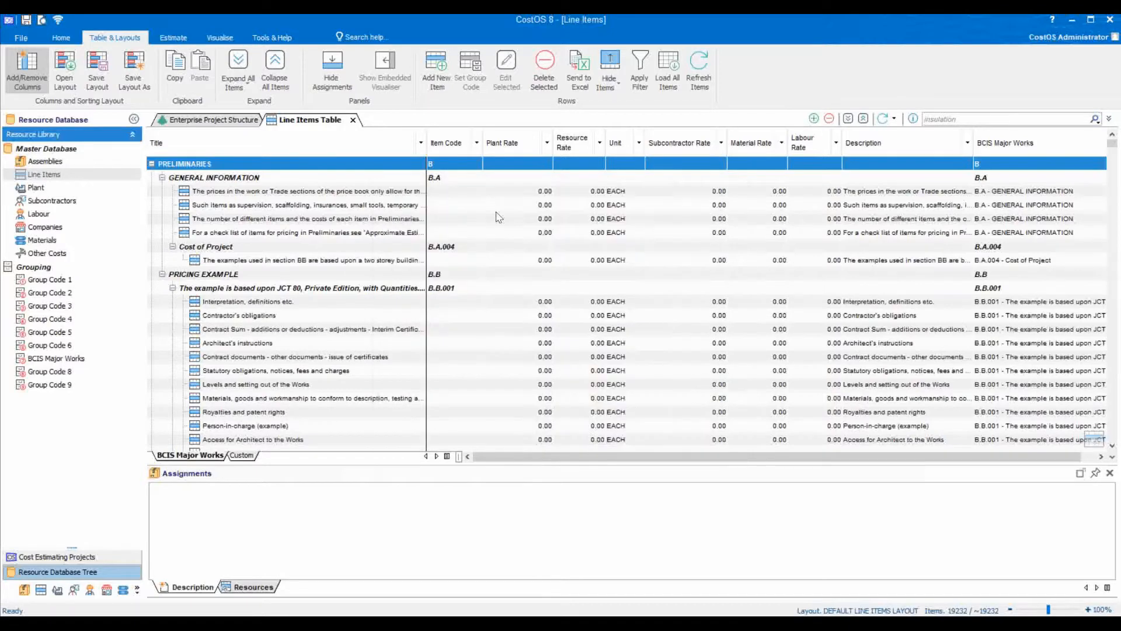
right_click(298, 148)
left_click(359, 156)
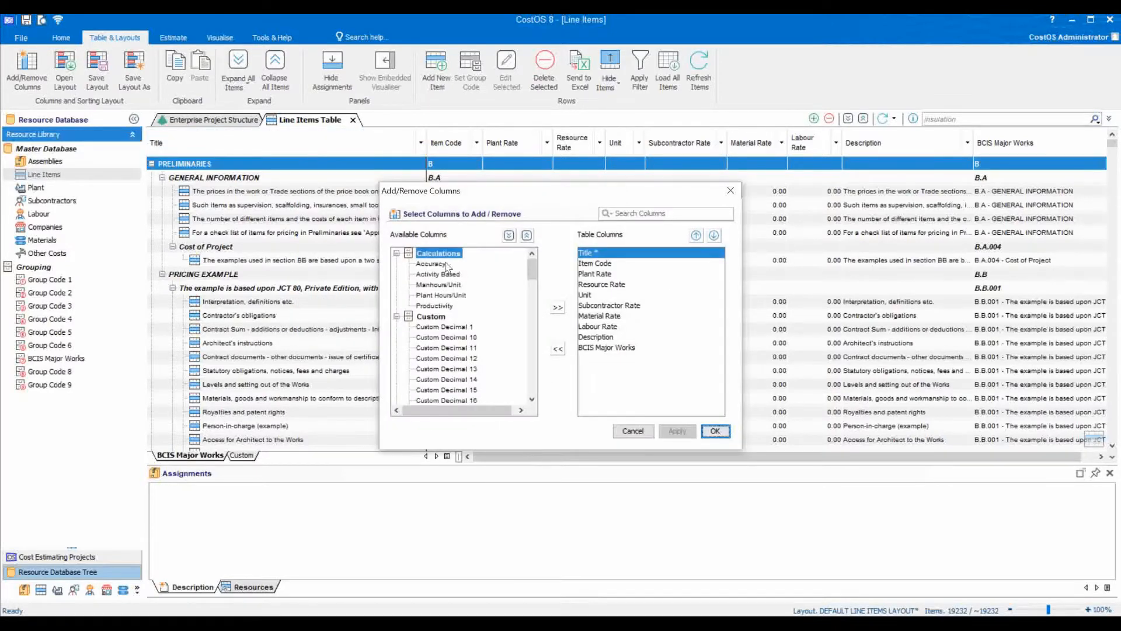
left_click(633, 431)
Search the Line Items table's available columns for "cost" and "custom", collapse the Custom group, clear the search and cancel.
left_click(29, 71)
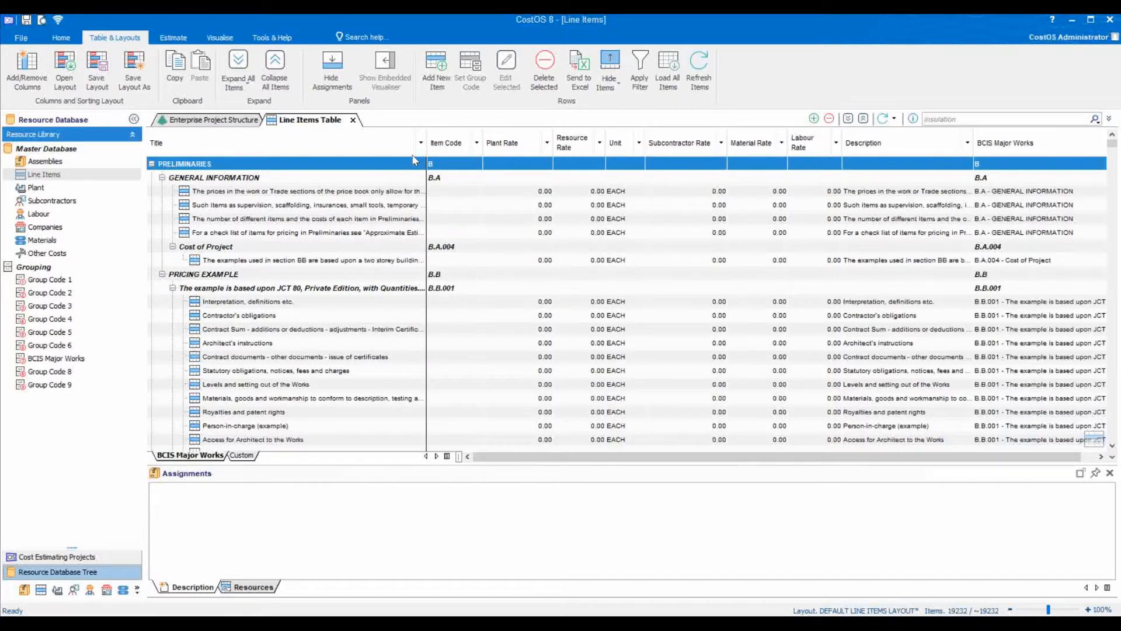
left_click(649, 214)
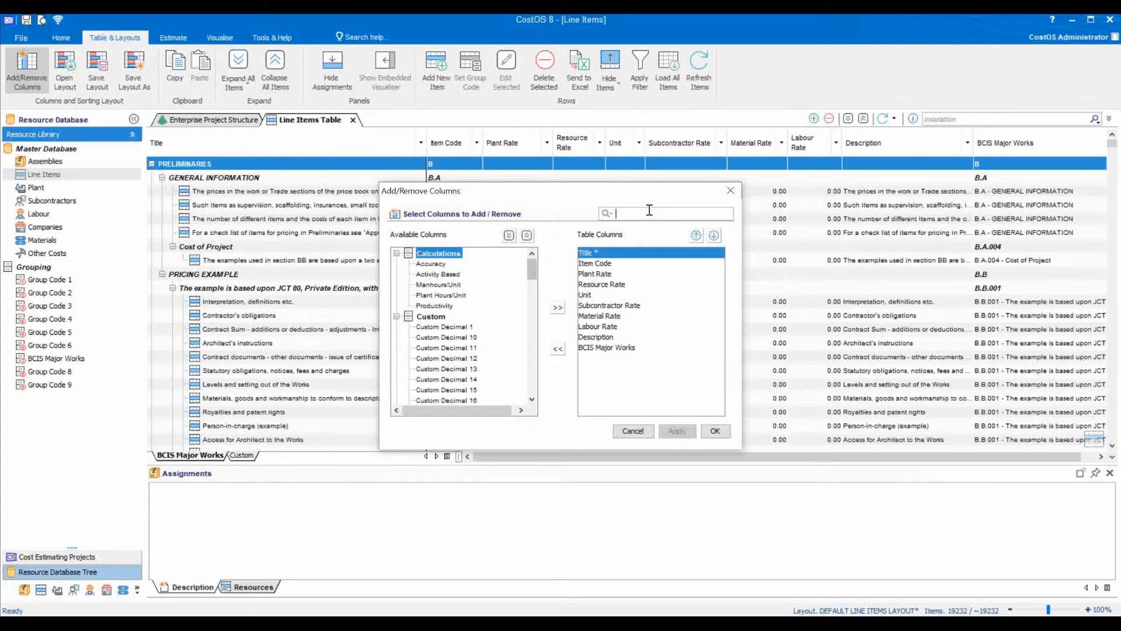
type("cost")
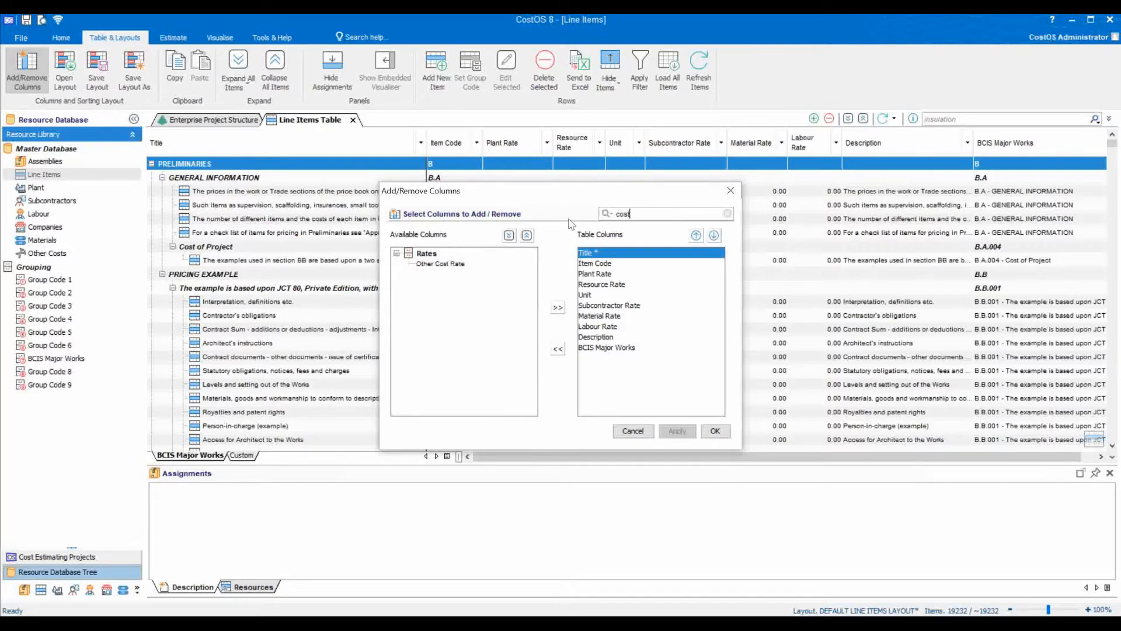
key("BackSpace")
key("BackSpace")
key("BackSpace")
type("ustom")
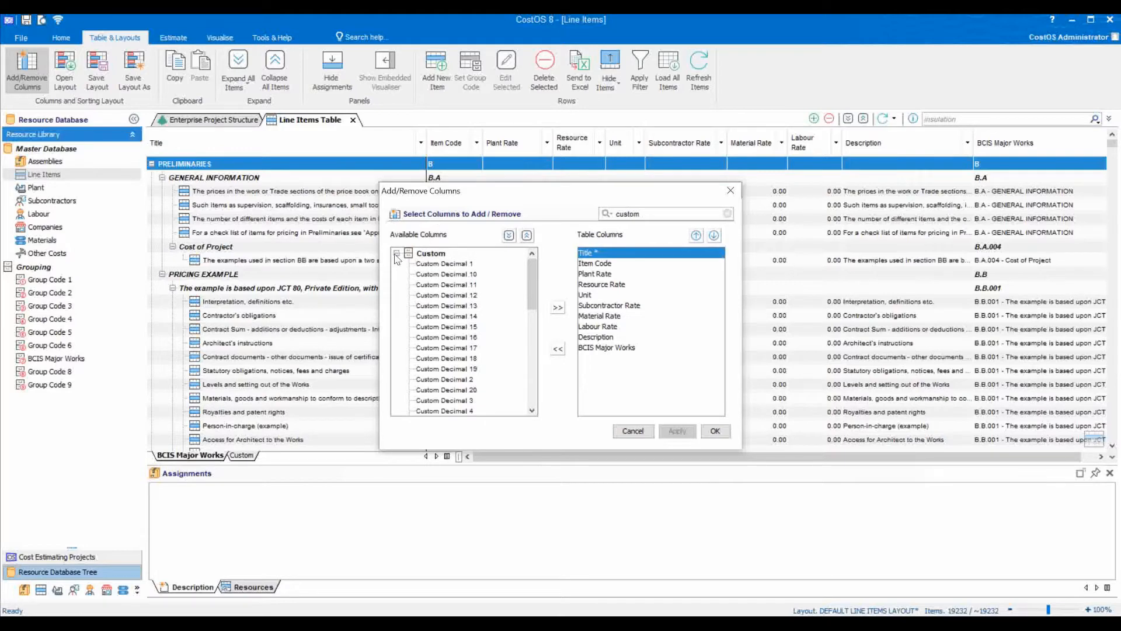
left_click(396, 253)
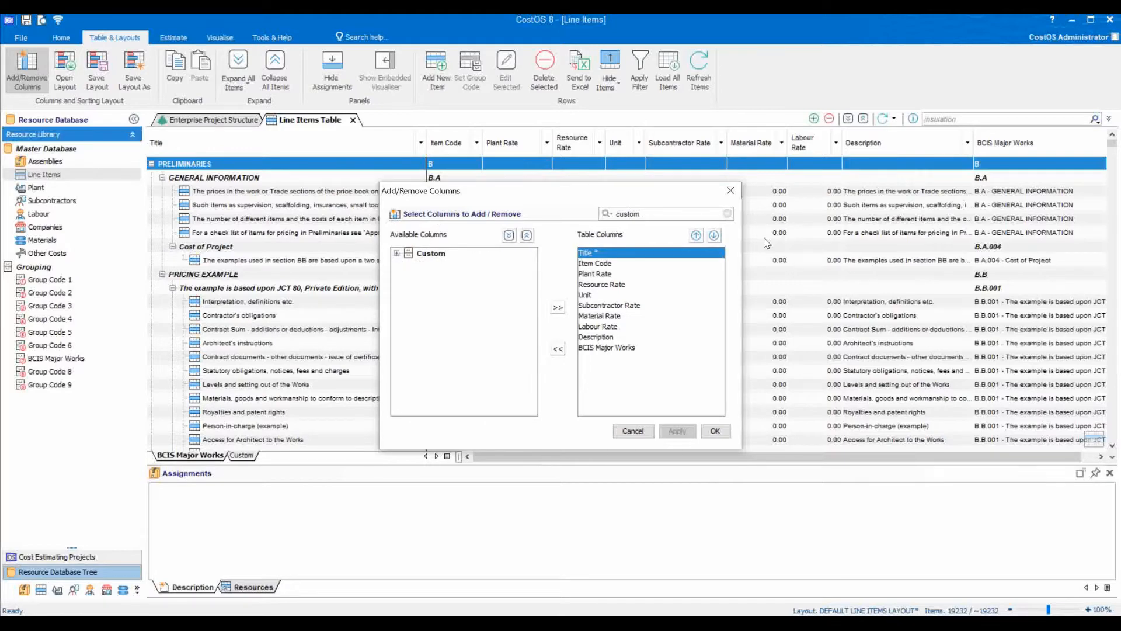
left_click(728, 213)
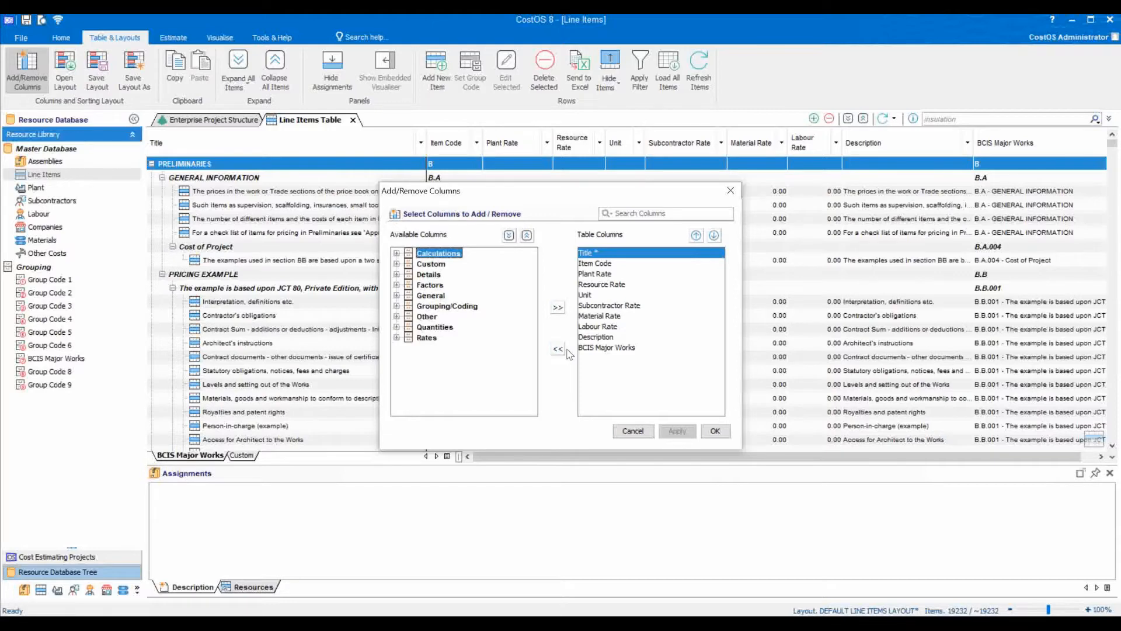
left_click(633, 431)
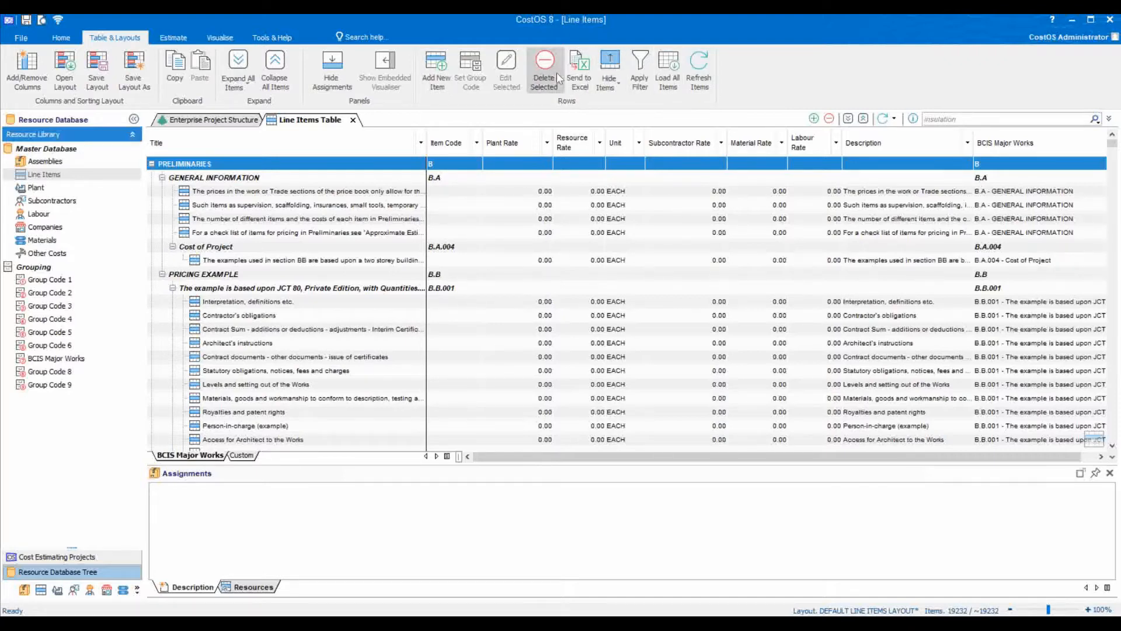
Collapse and re-expand all line items, and hide GENERAL INFORMATION and every other group except PRICING EXAMPLE.
left_click(864, 121)
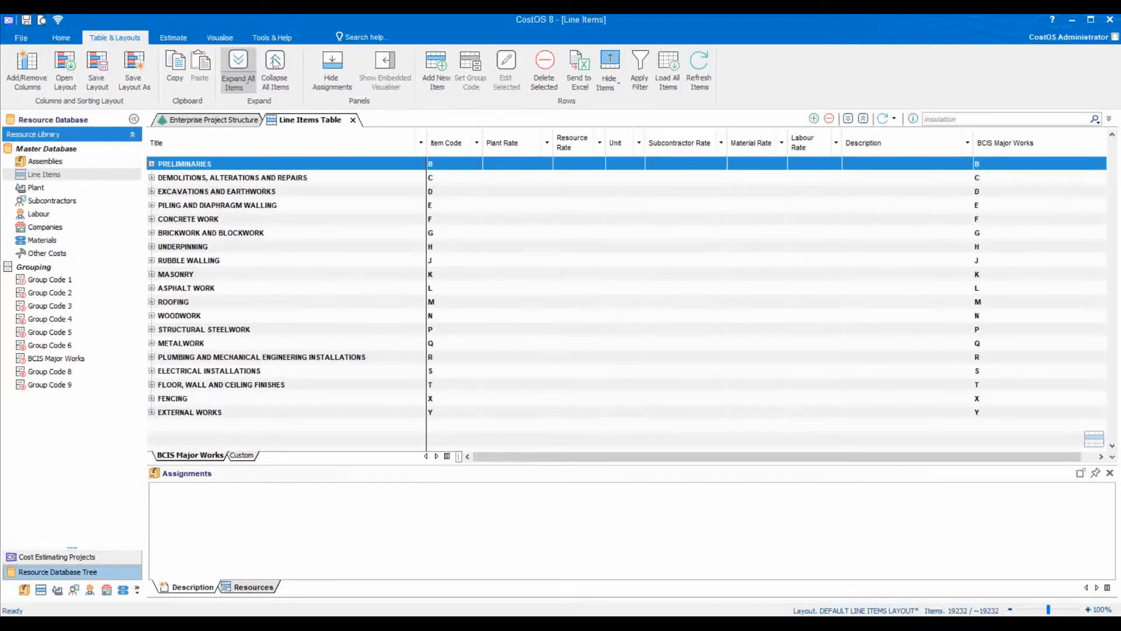
left_click(229, 64)
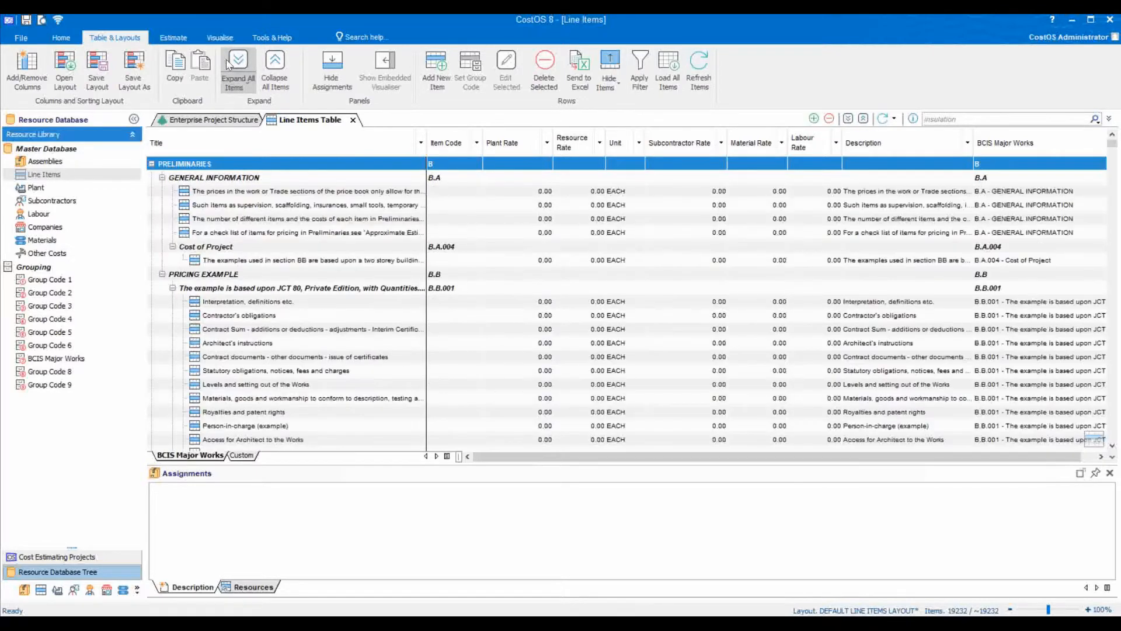
right_click(186, 178)
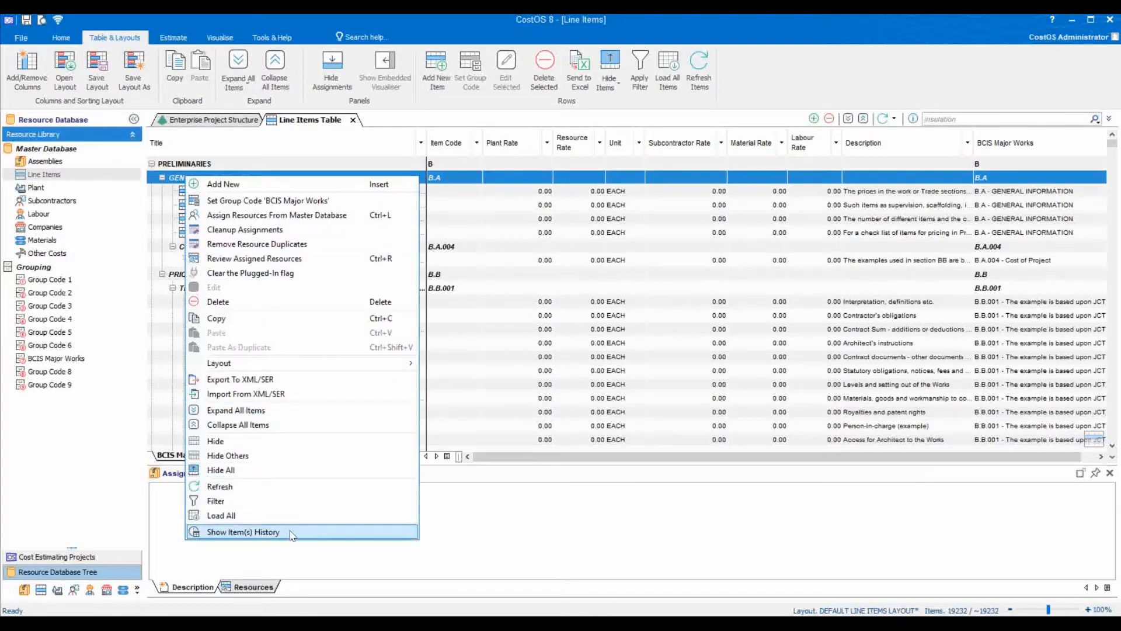
left_click(252, 446)
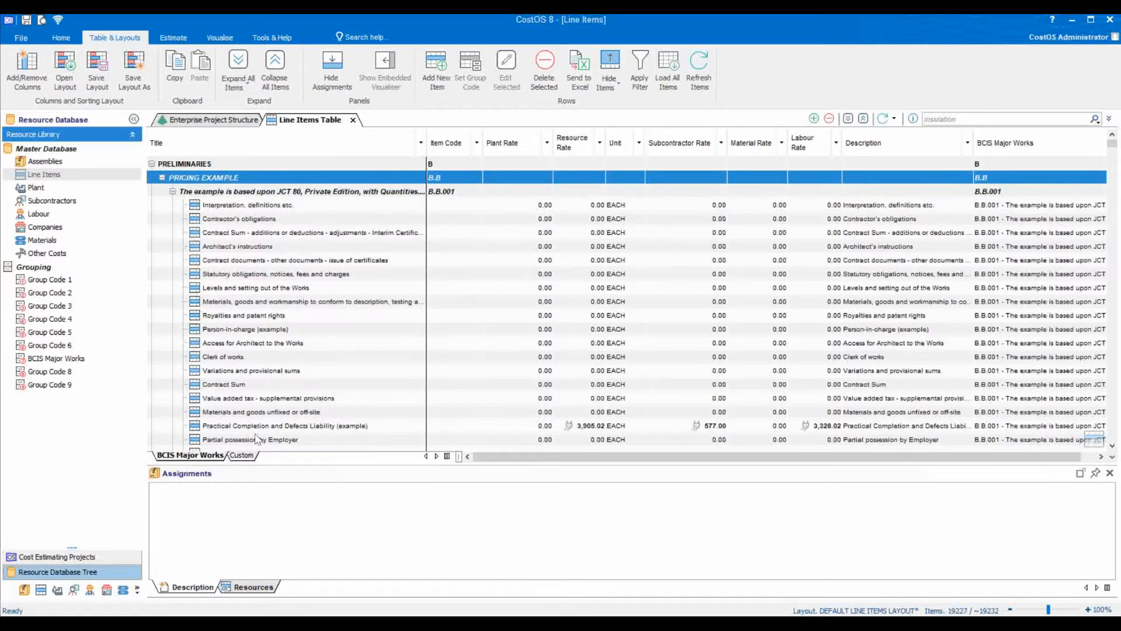
right_click(209, 183)
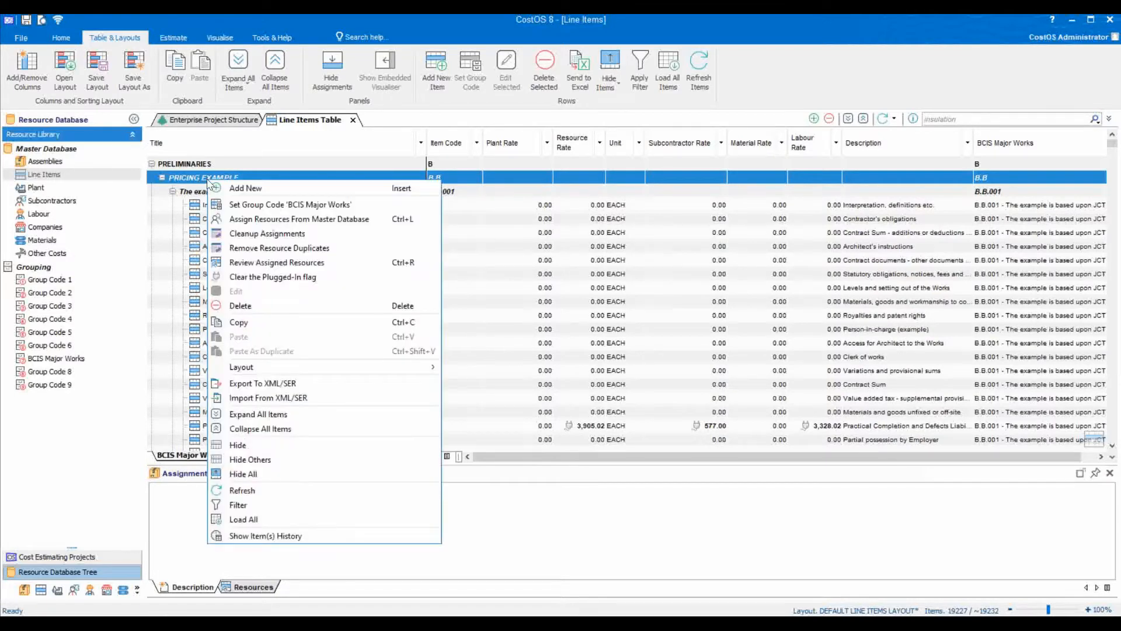
left_click(292, 459)
Collapse the PRICING EXAMPLE subgroups from B.B.001 through B.B.009 Temporary fencing etc.
left_click(173, 191)
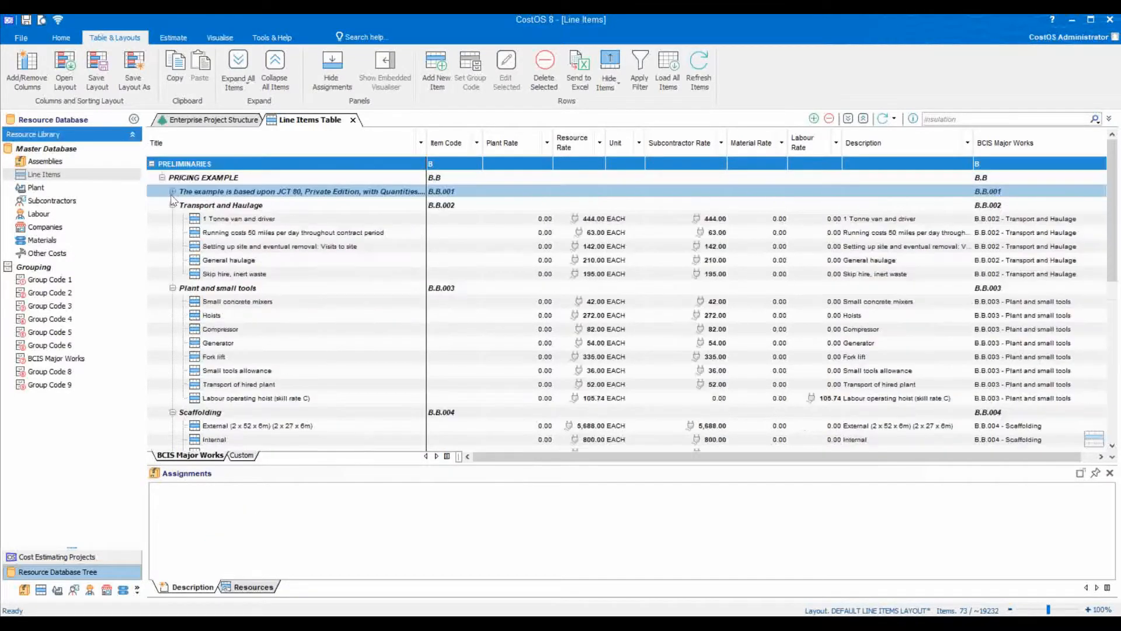
left_click(173, 206)
left_click(173, 219)
left_click(172, 233)
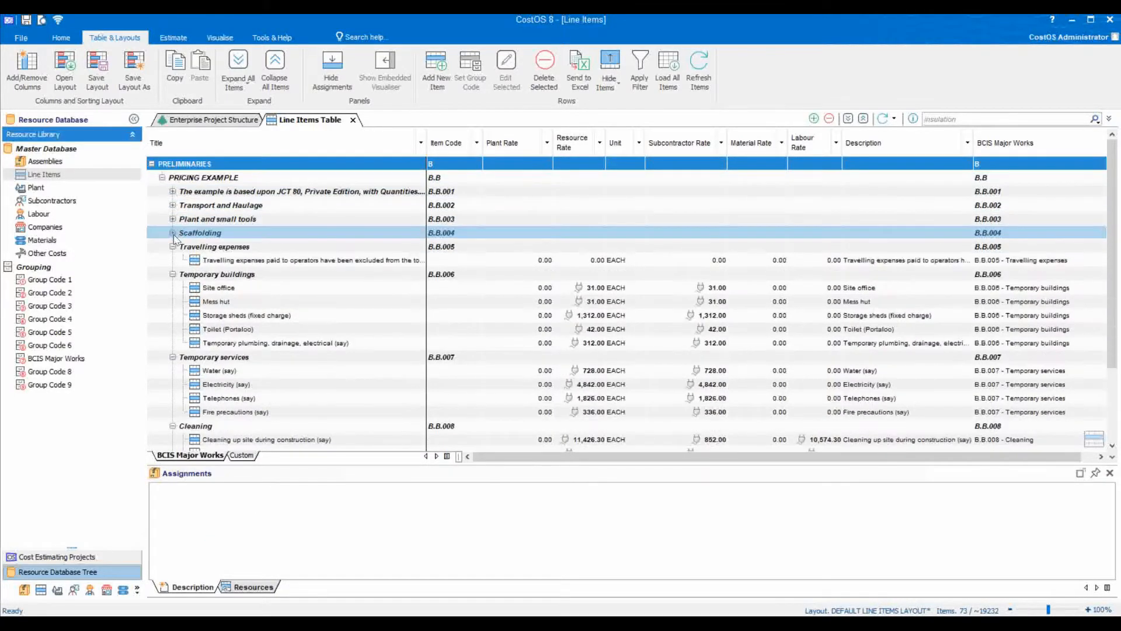
left_click(173, 246)
left_click(173, 261)
left_click(173, 274)
left_click(173, 287)
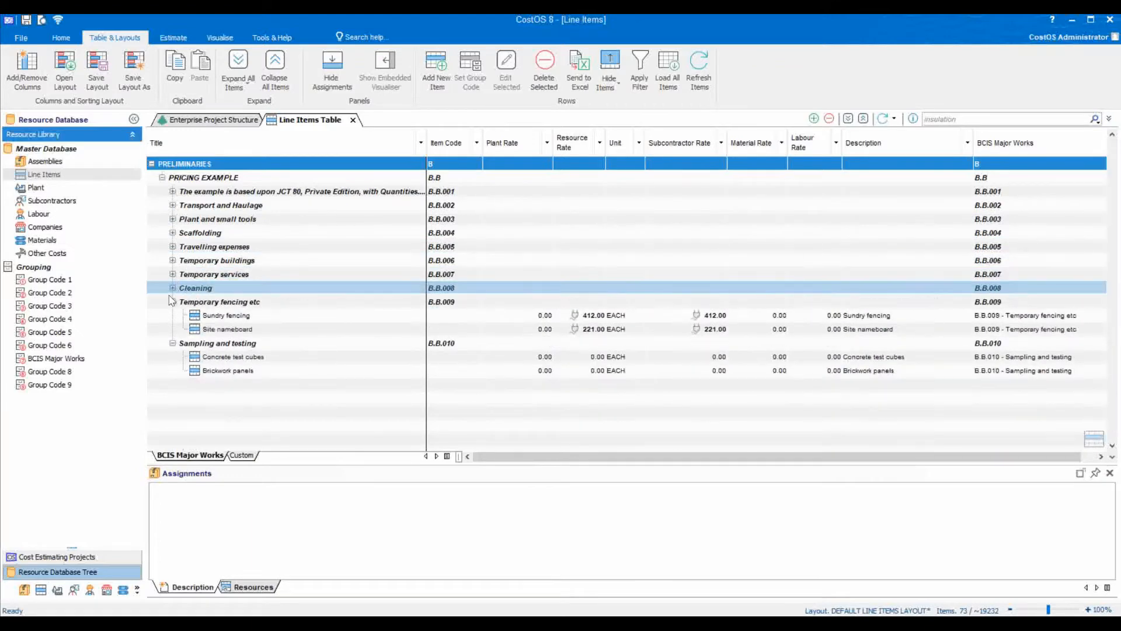
left_click(172, 301)
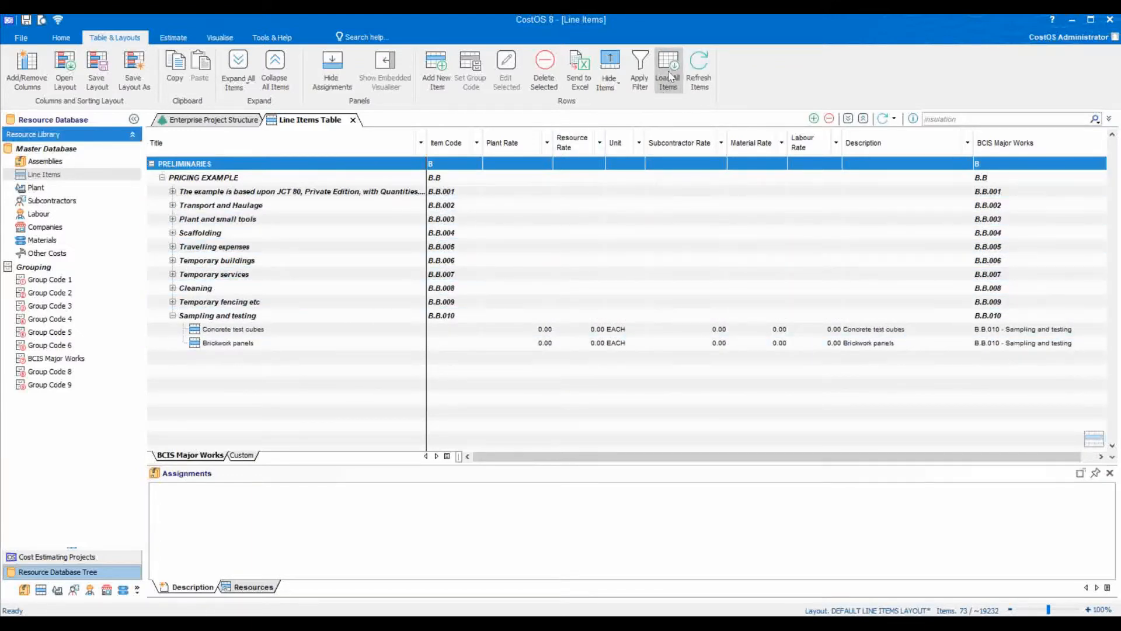
View the Demo House project's assigned users and teams in the Enterprise Project Structure and open the project's estimate.
left_click(174, 39)
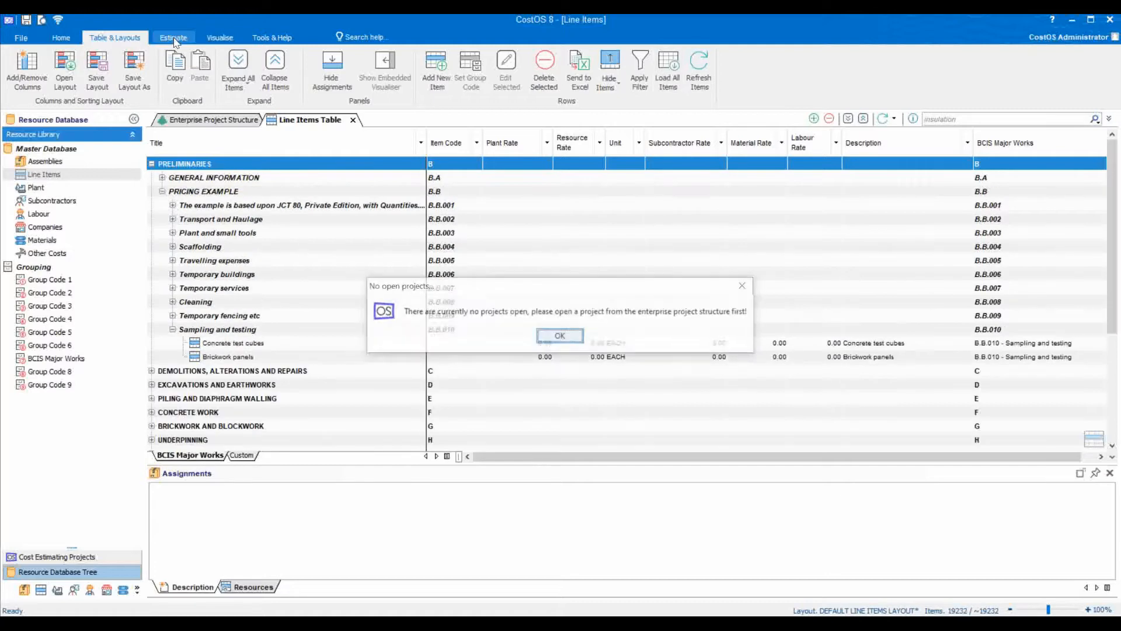
left_click(561, 347)
left_click(238, 121)
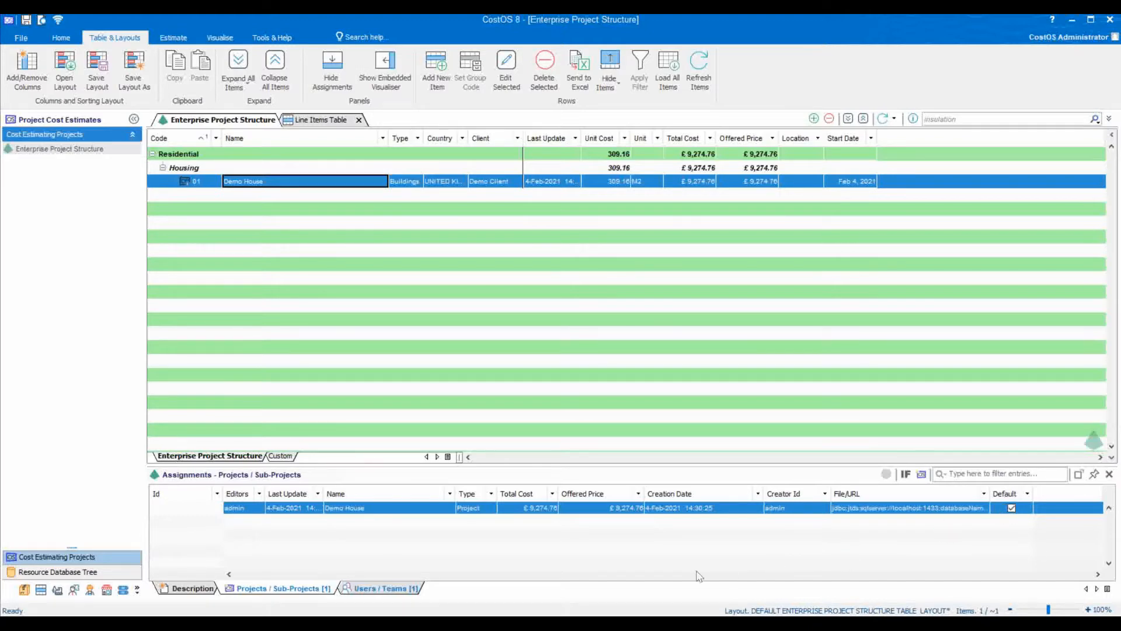
left_click(409, 589)
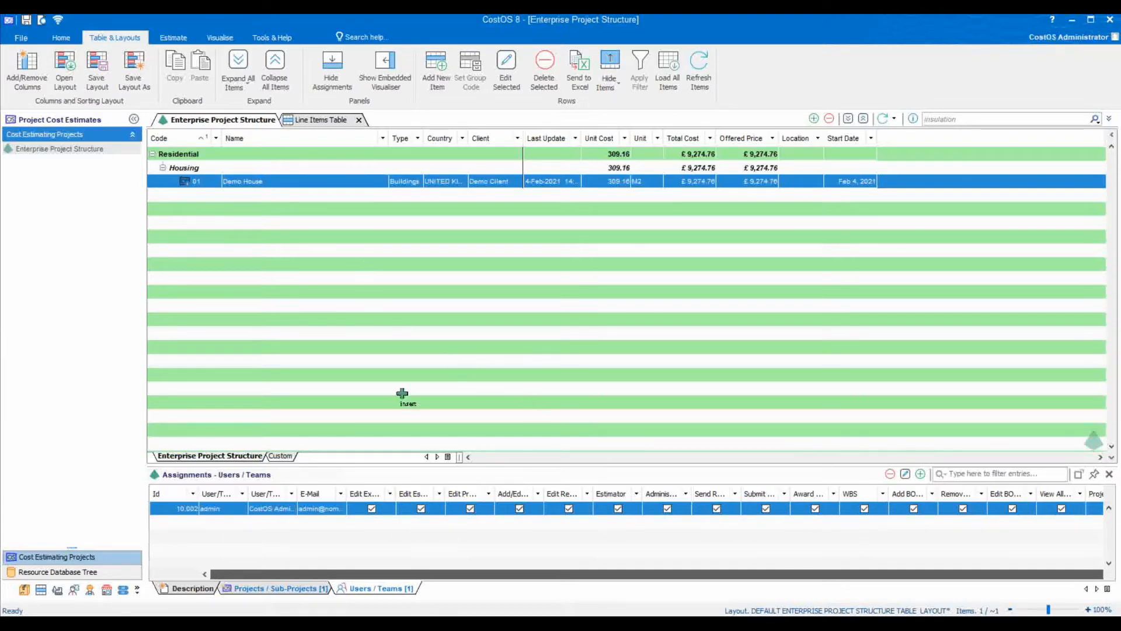
double_click(252, 185)
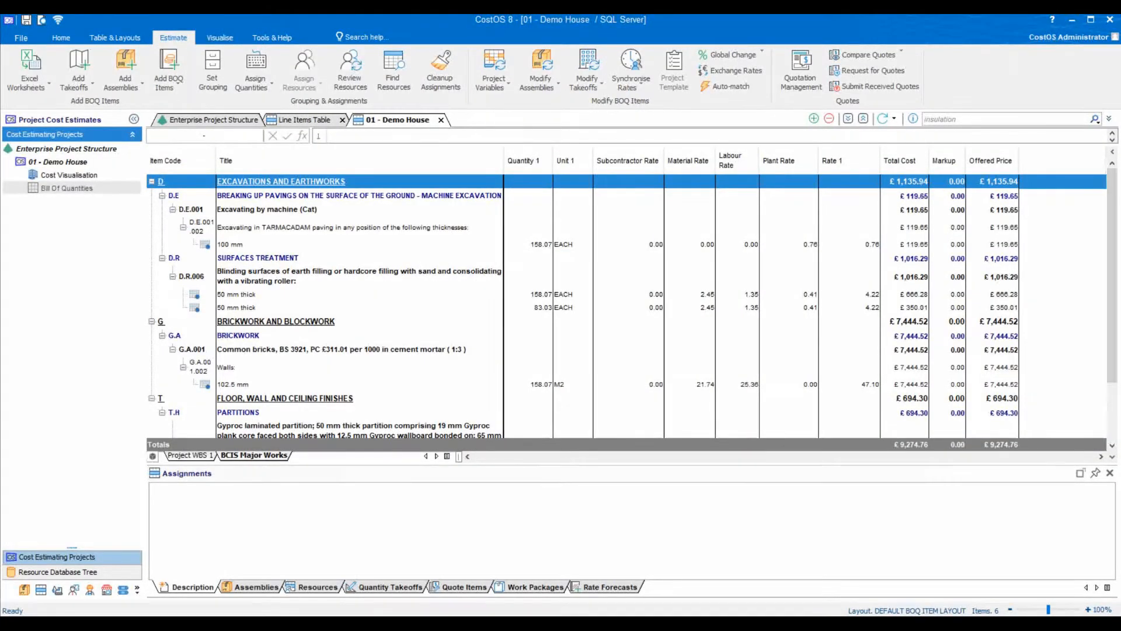
Add an Excel worksheet to the project, enter 1 in cell A1 and start an IF formula in cell B1.
left_click(27, 79)
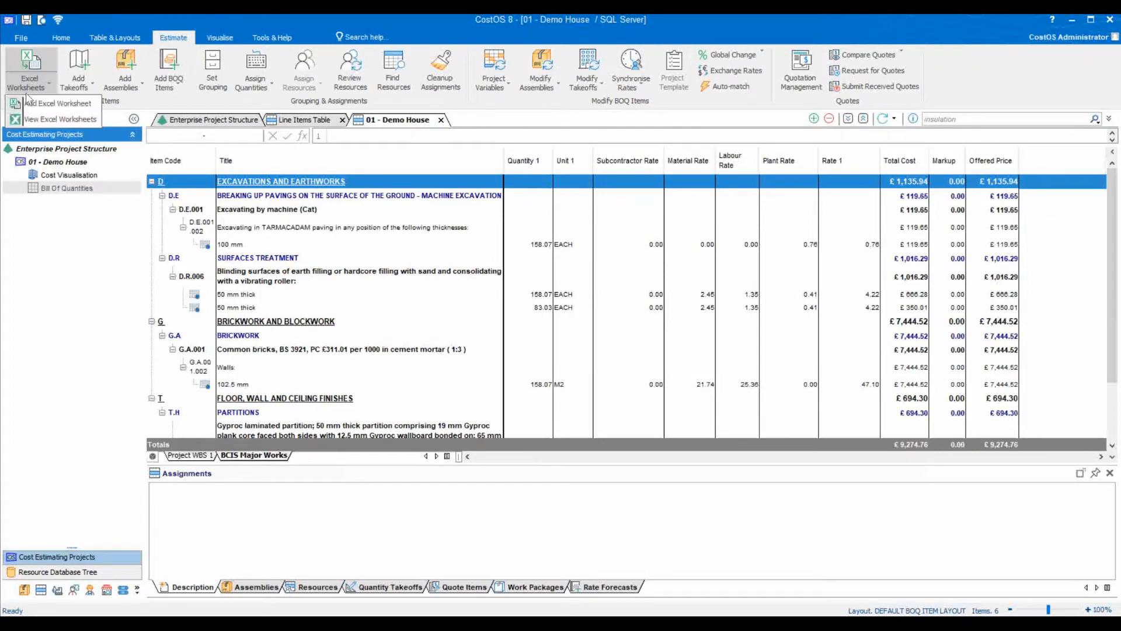
left_click(29, 105)
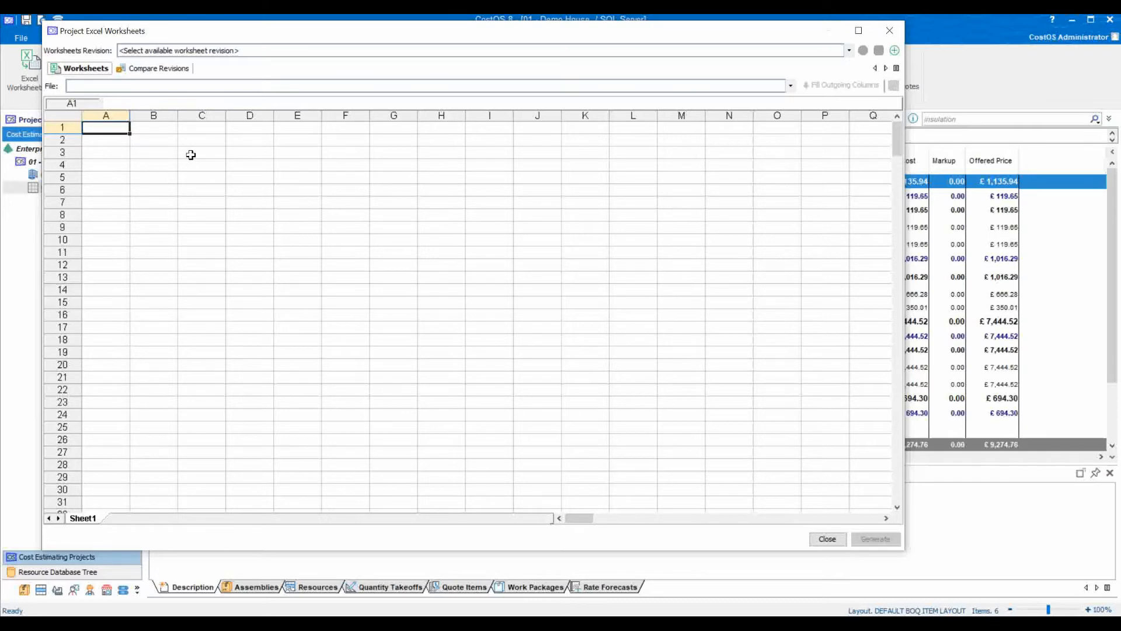
type("1")
key("Tab")
type("=if")
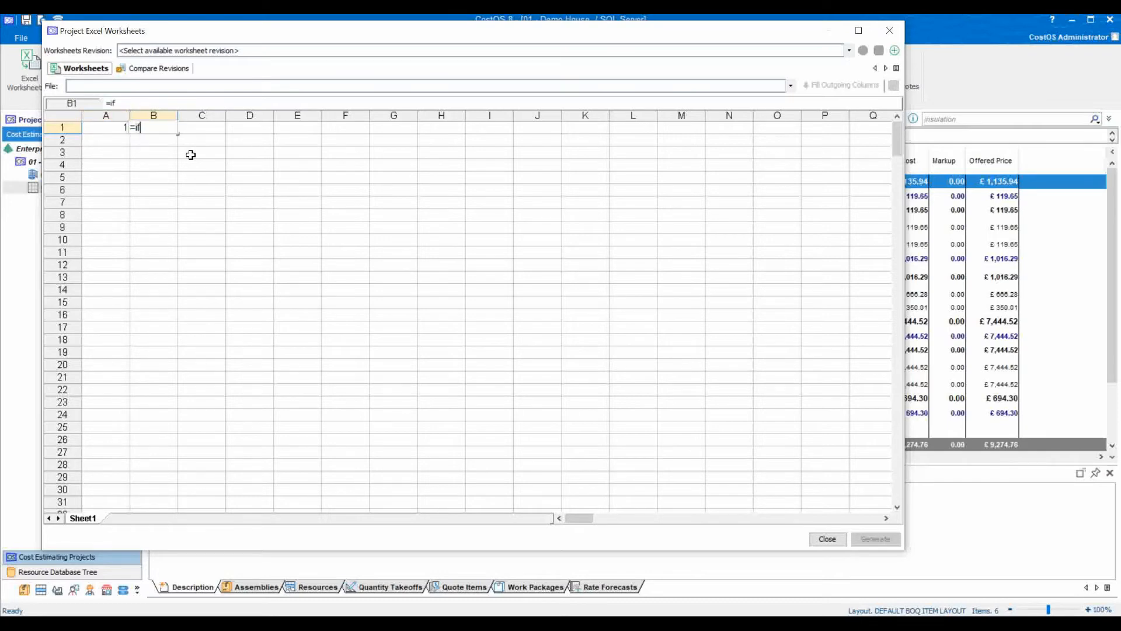
key("Tab")
type("(")
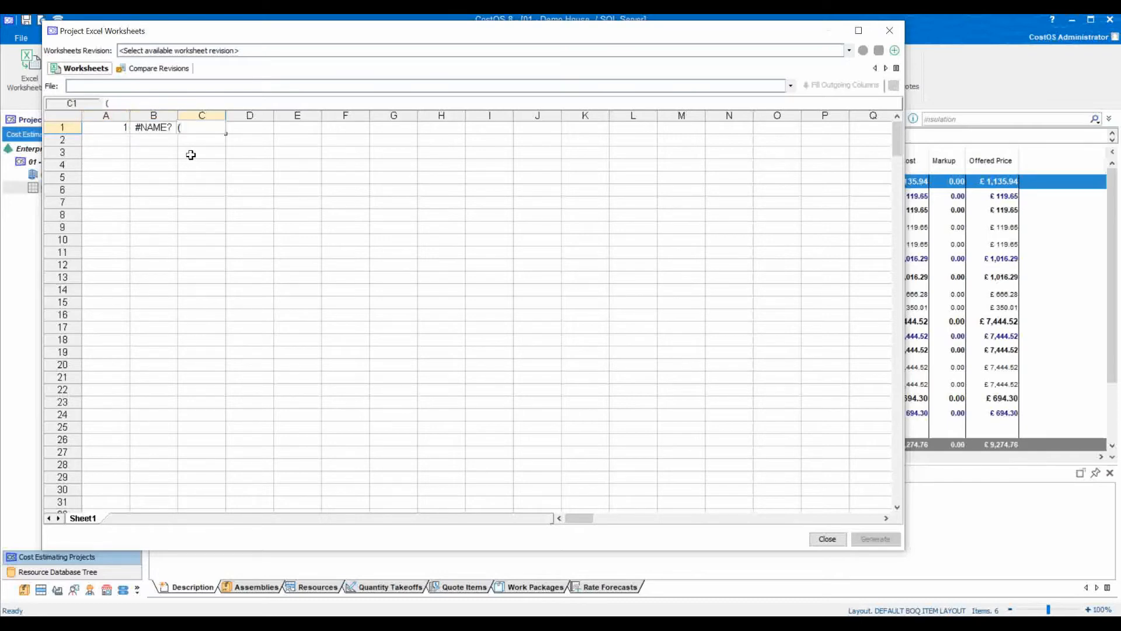
Complete the formula in cell B1 as =if(A1=1,TRUE,FALSE) and close the project worksheets without generating items.
left_click(107, 124)
left_click(152, 128)
left_click(129, 102)
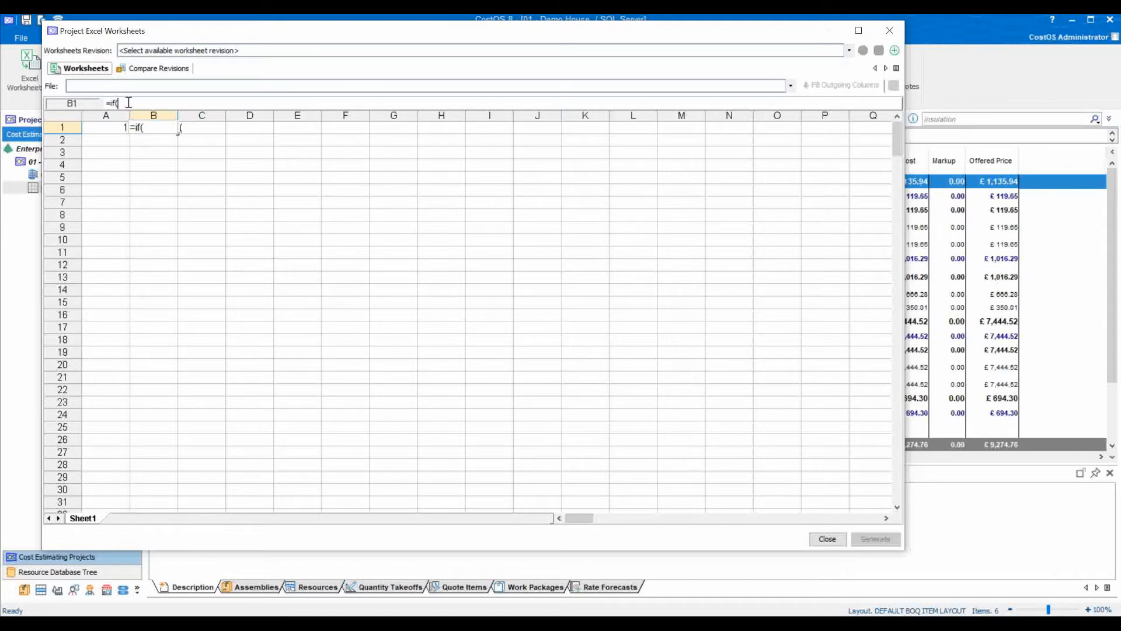
left_click(114, 126)
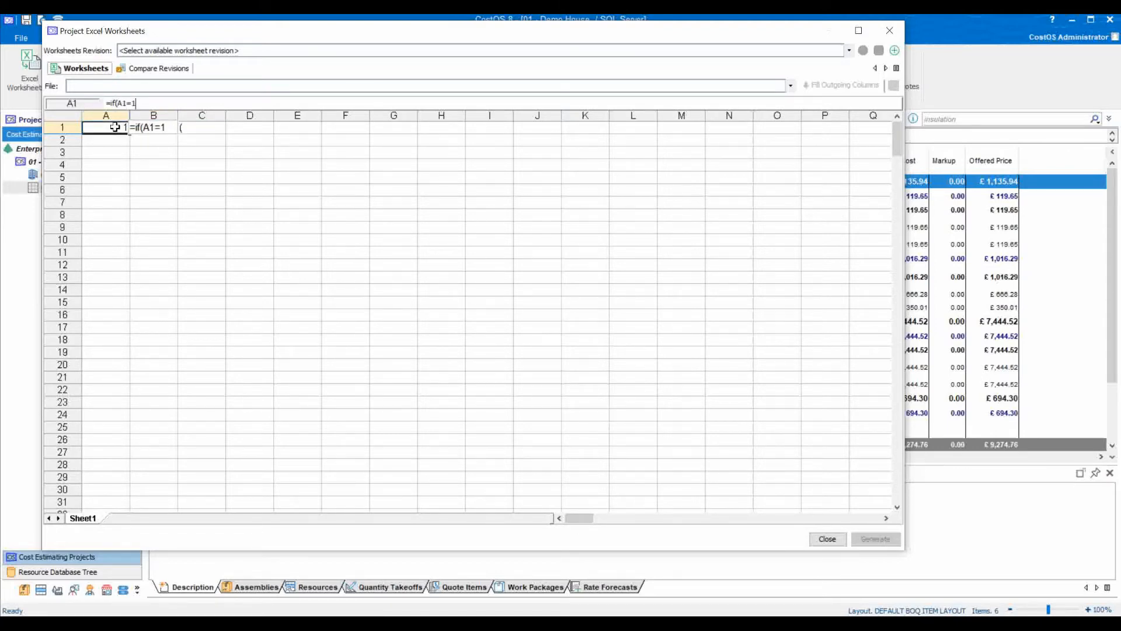
type("=1,TRUE,FALSE)")
key("Return")
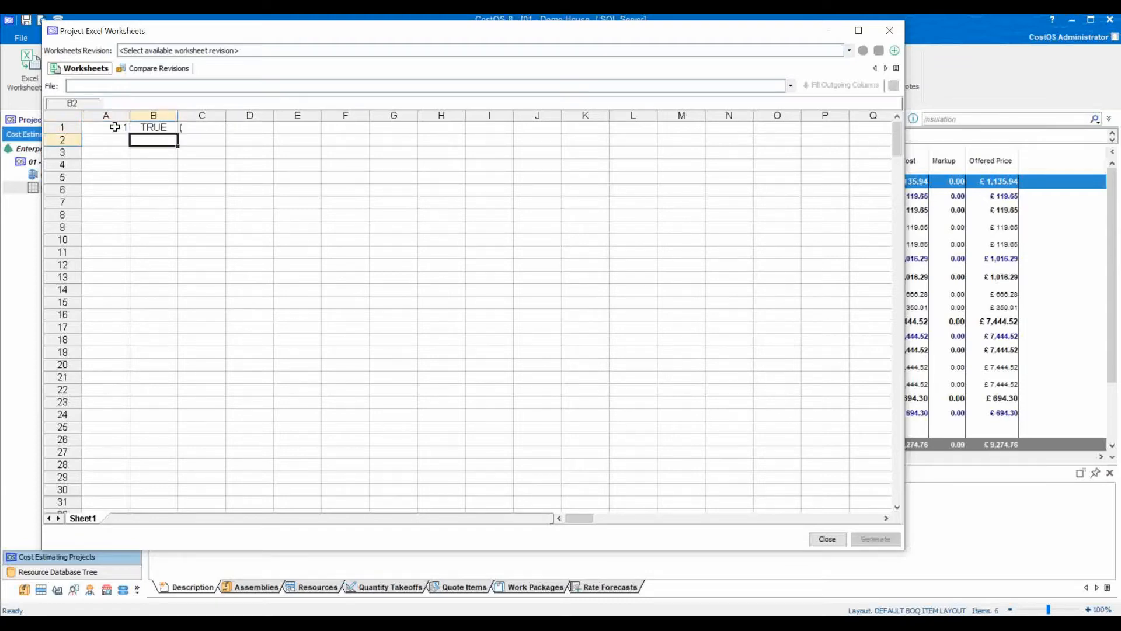
left_click(889, 31)
Examine the world map used for GIS takeoffs at a wider scale and close it without adding items.
left_click(65, 75)
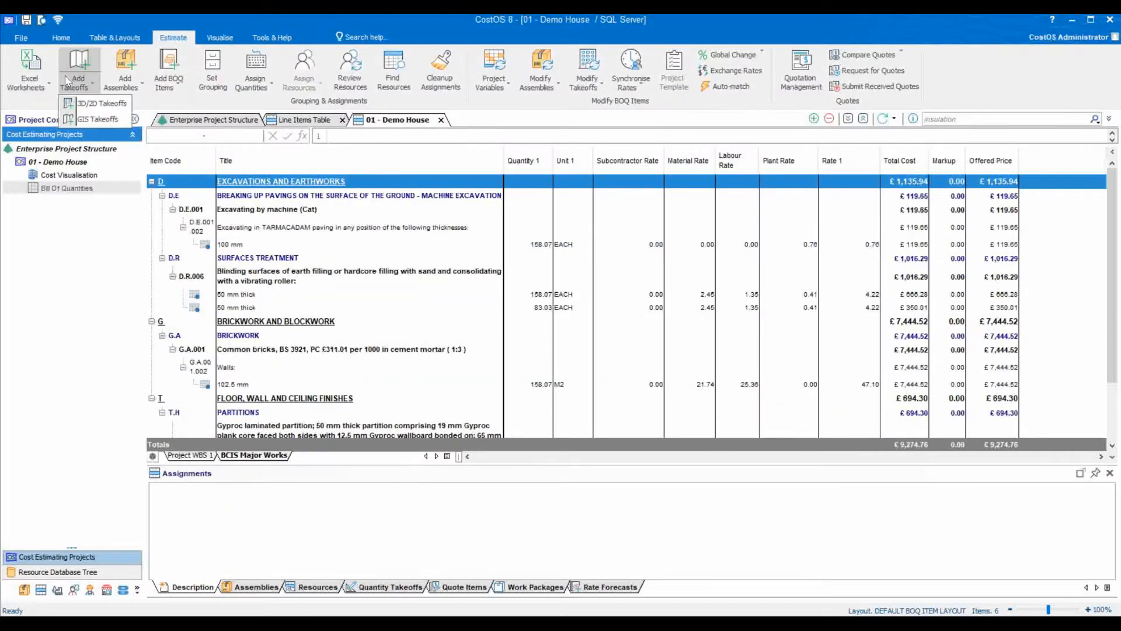
left_click(100, 119)
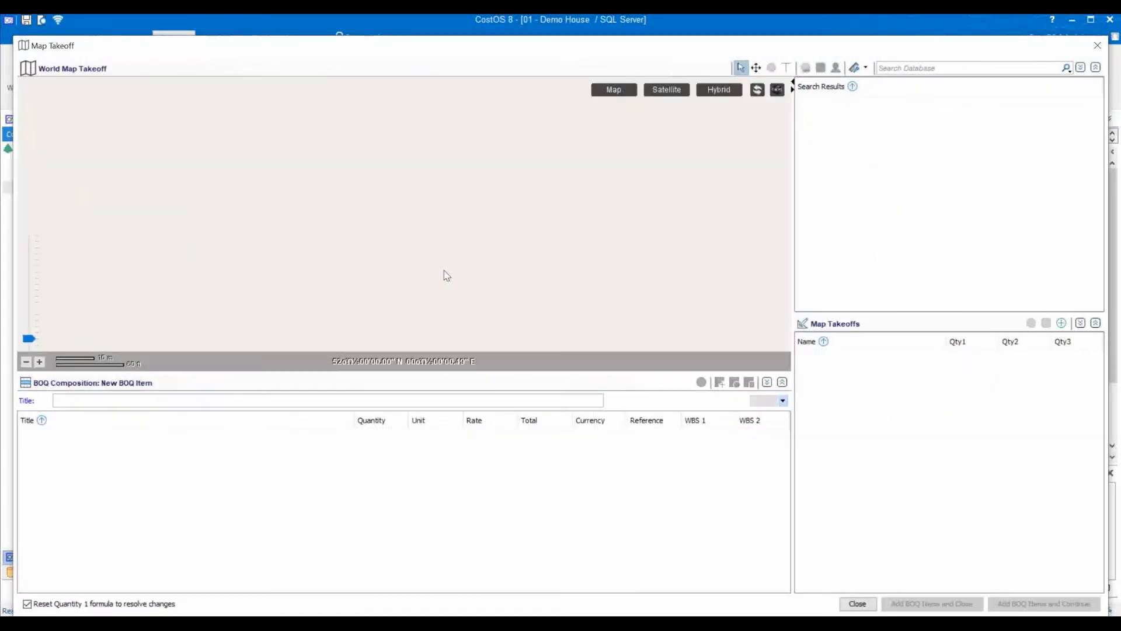
scroll(387, 212, "down", 5)
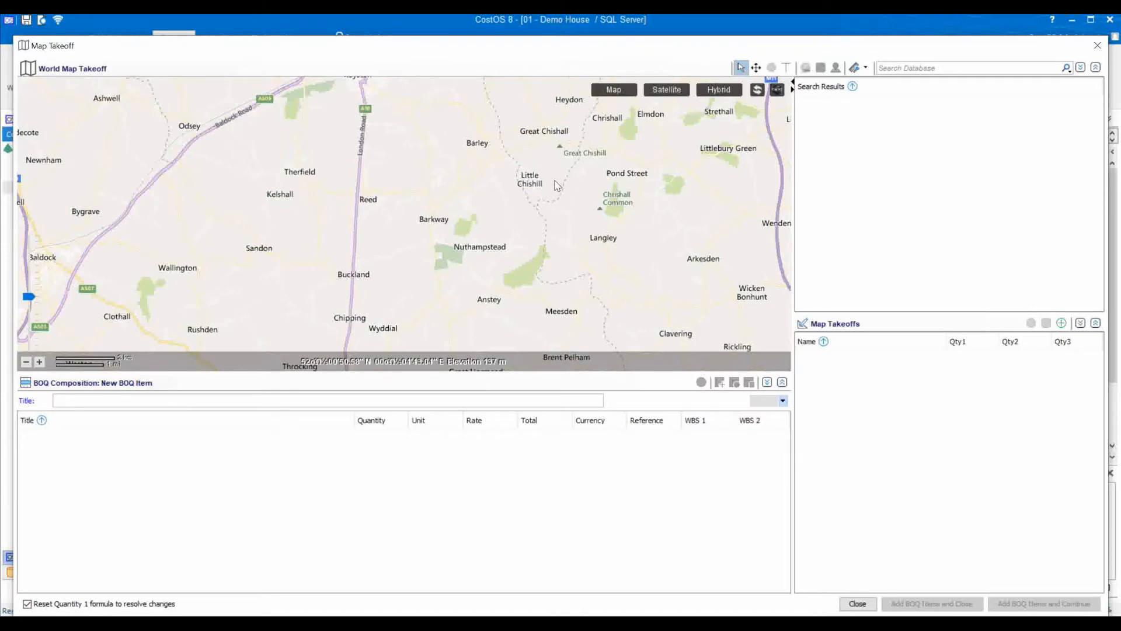
scroll(529, 178, "down", 2)
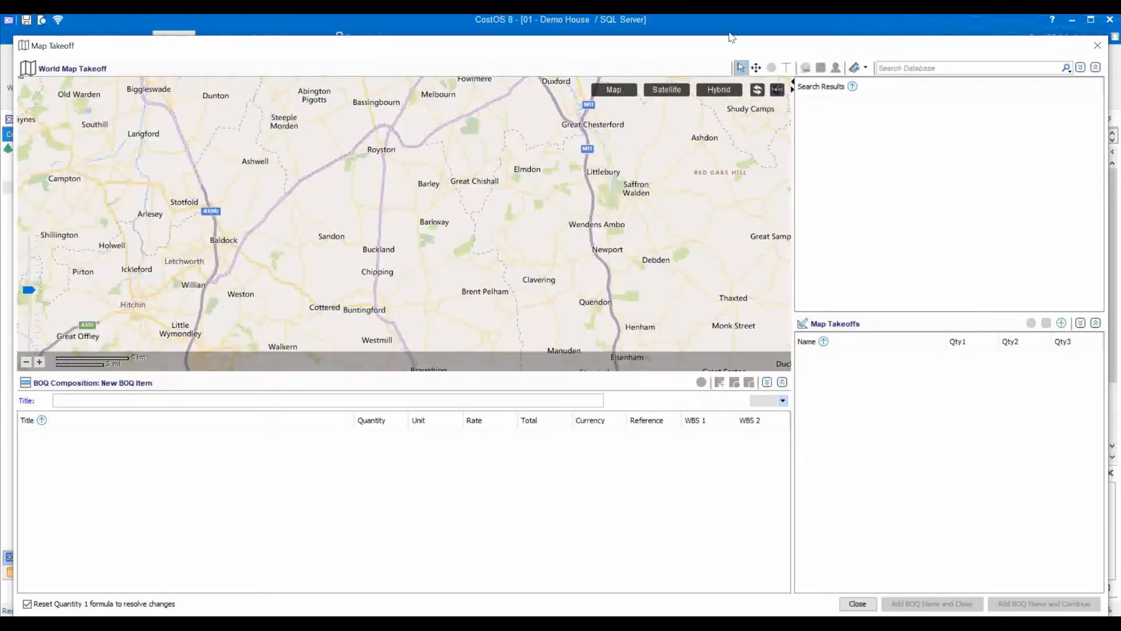
left_click(1098, 45)
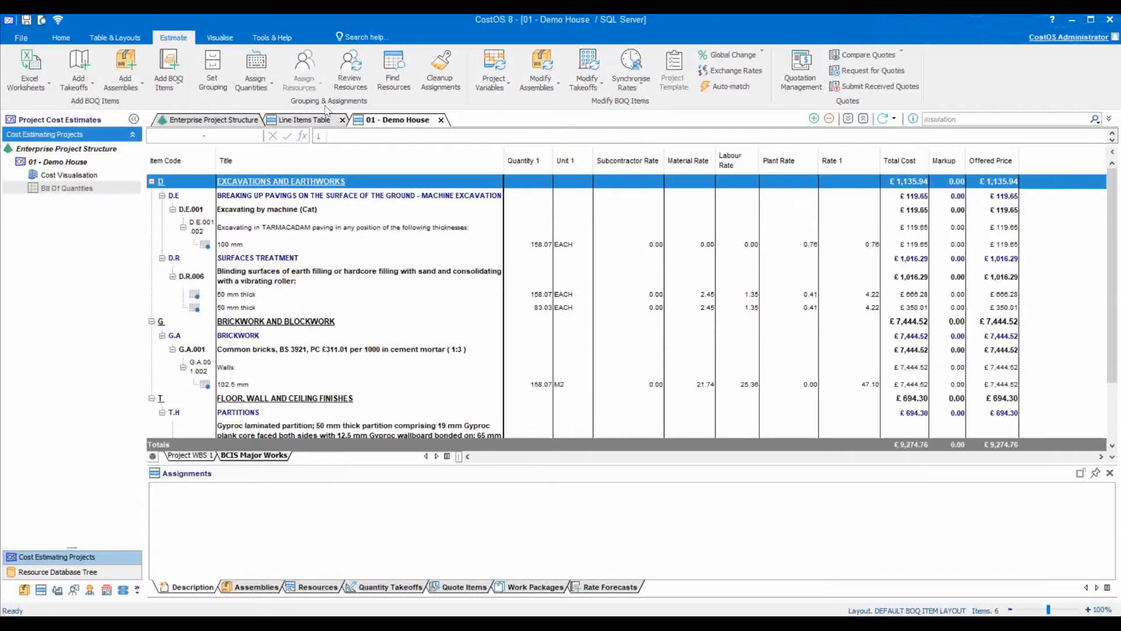
View the project's wall model in the 3D/2D Takeoff and close it without adding BOQ items.
left_click(78, 82)
left_click(92, 105)
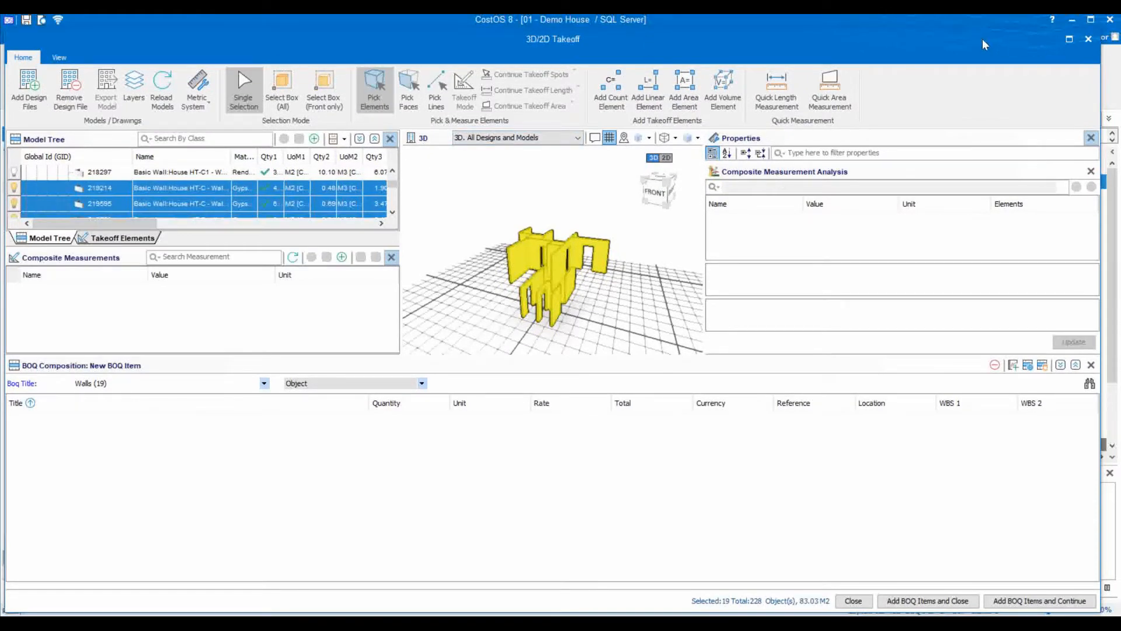
left_click(1086, 41)
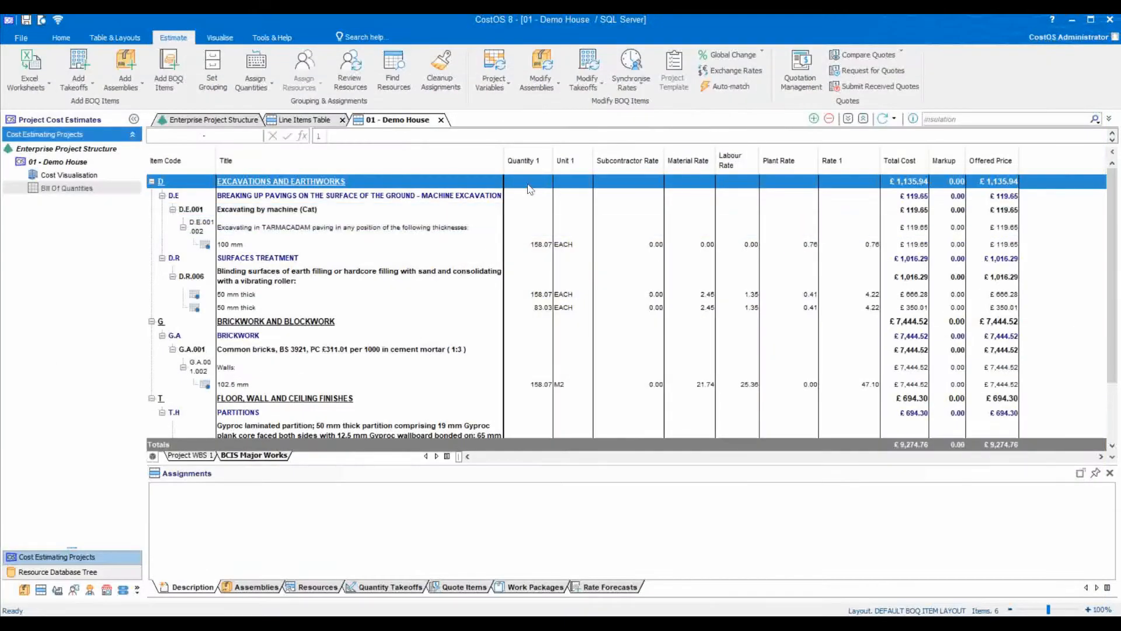
View the source options for adding BOQ items and the BCIS Major Works grouping codes, and cancel the assignment.
left_click(175, 87)
left_click(175, 87)
left_click(178, 89)
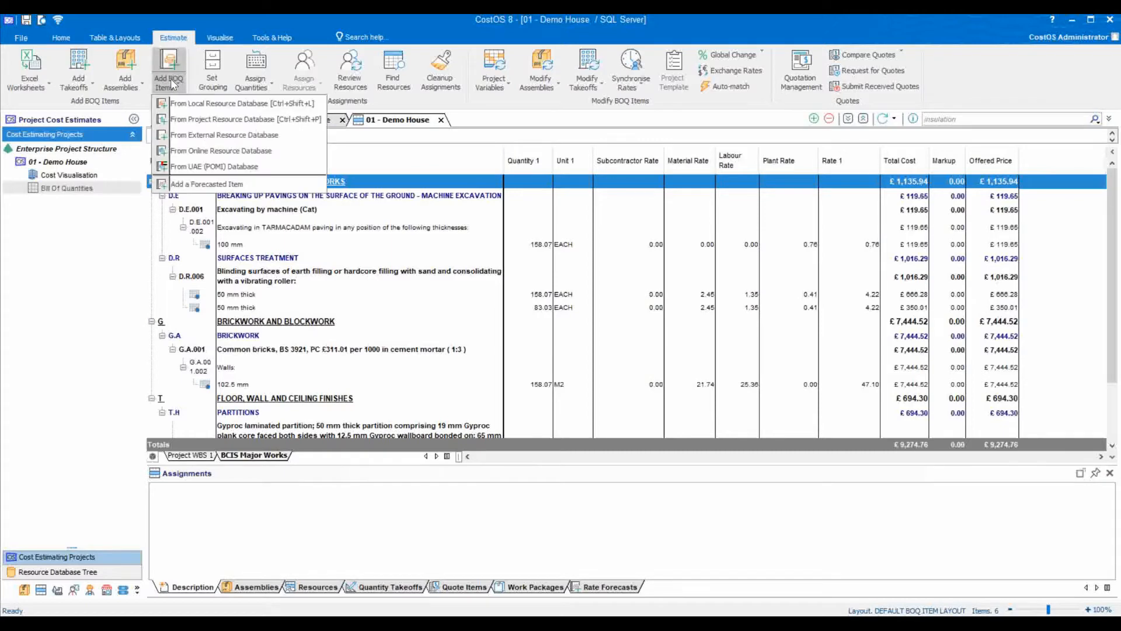
left_click(257, 104)
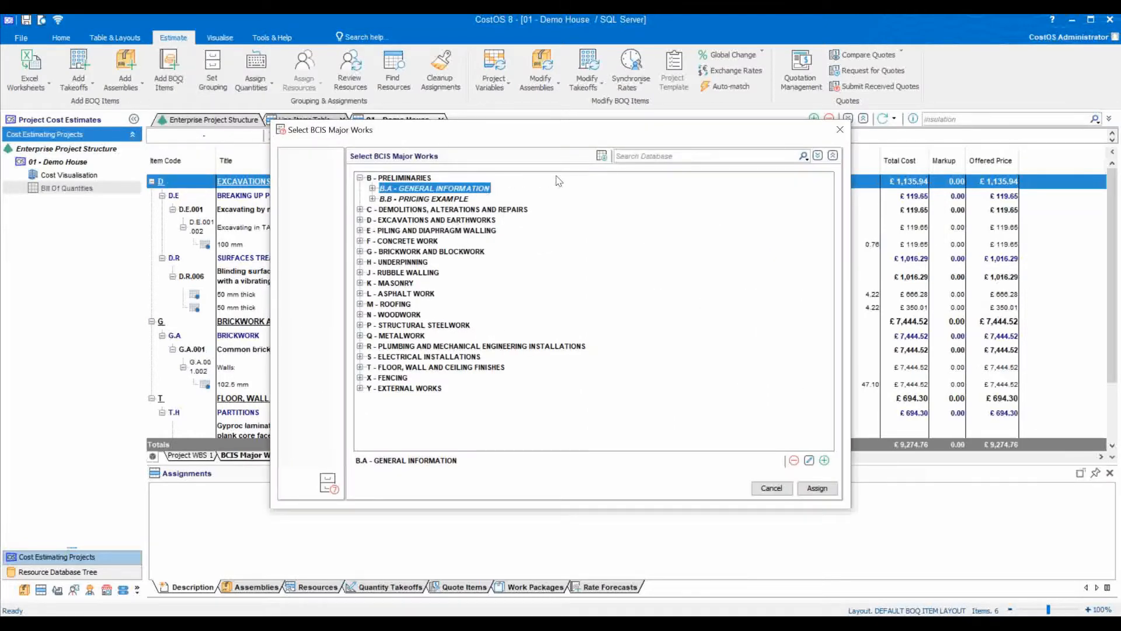
left_click(764, 485)
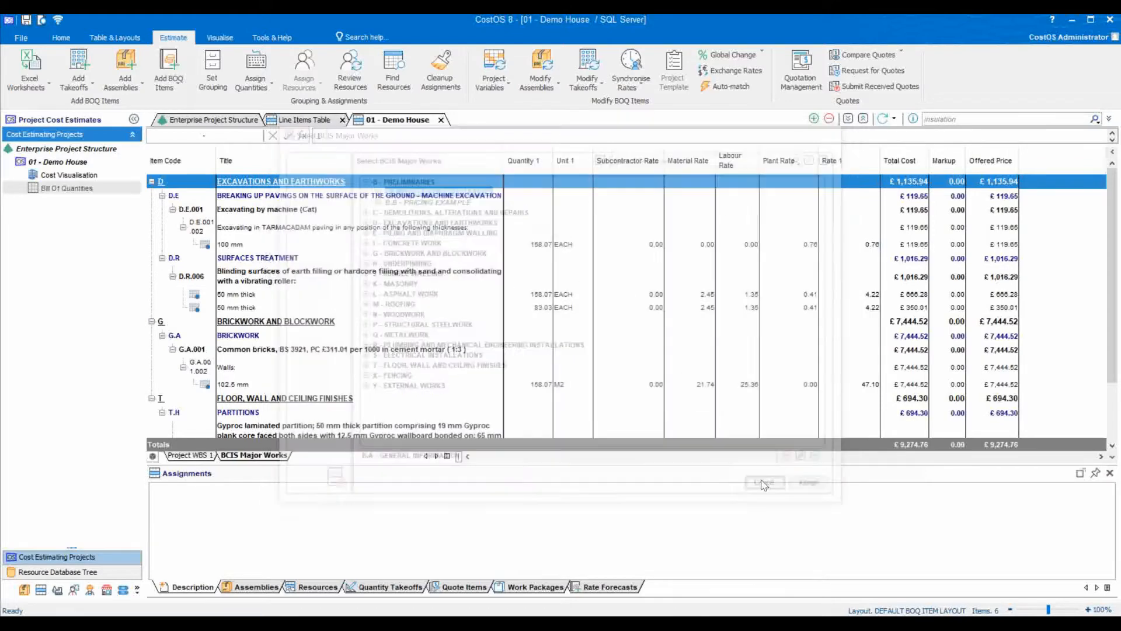
Check the quantity and resource assignment options, and review and update the assignments of the 100 mm tarmacadam excavation item.
left_click(262, 88)
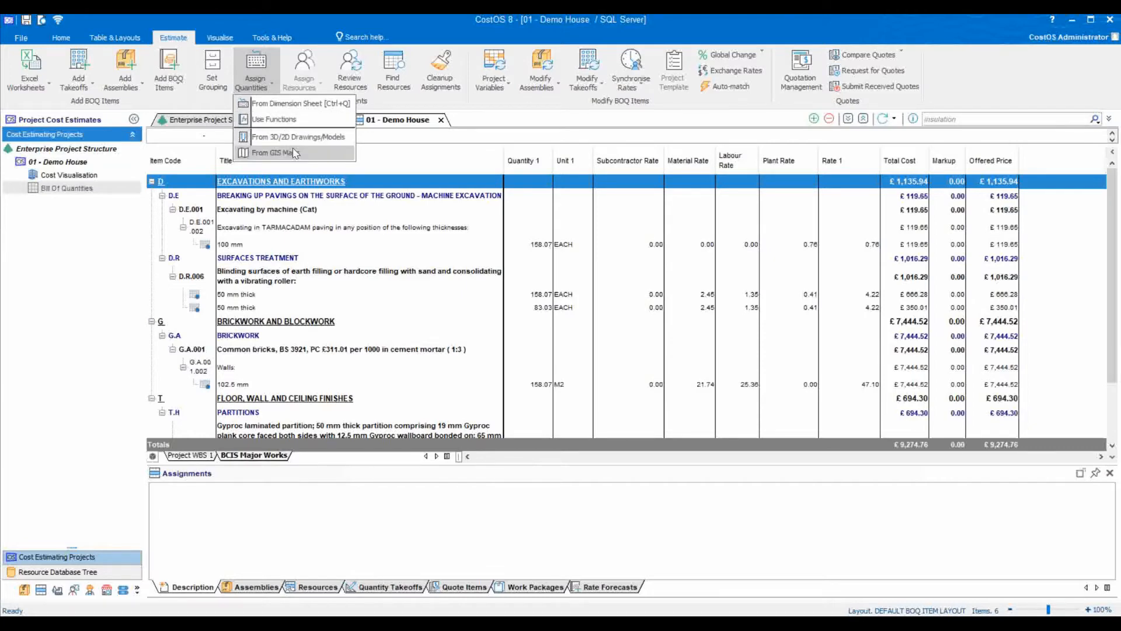
left_click(301, 79)
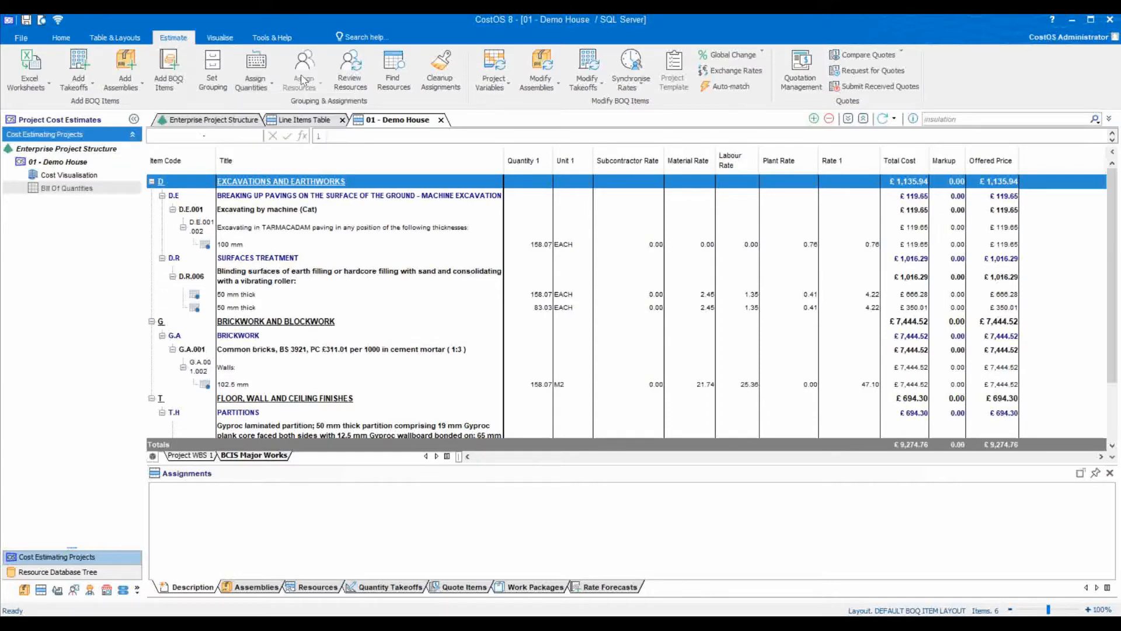
left_click(329, 245)
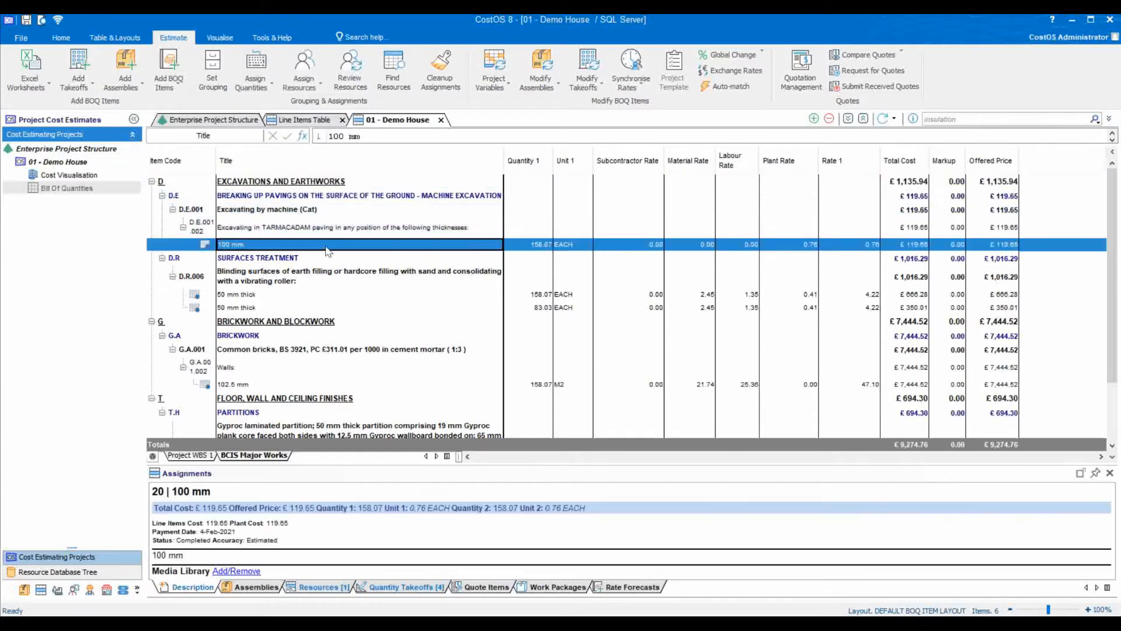
left_click(313, 88)
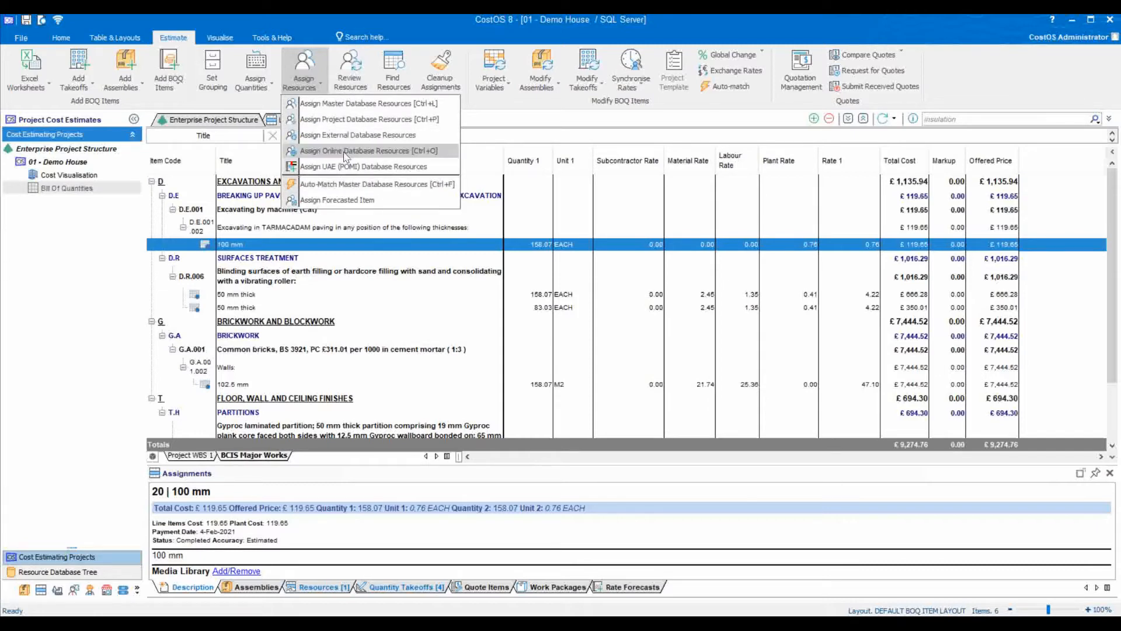
left_click(349, 69)
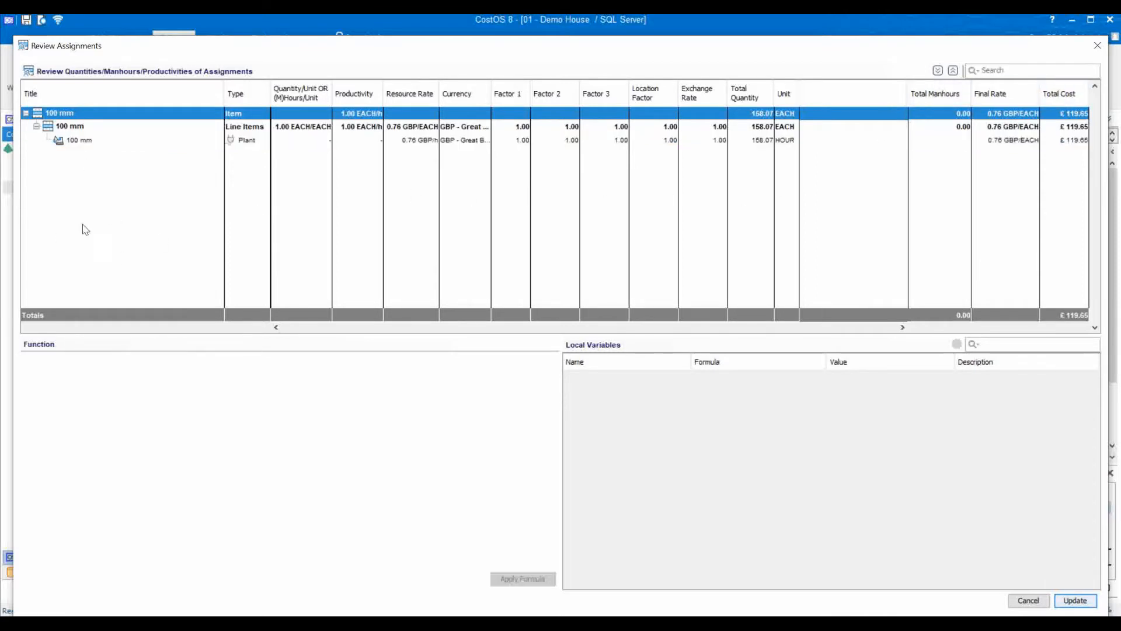
left_click(1075, 600)
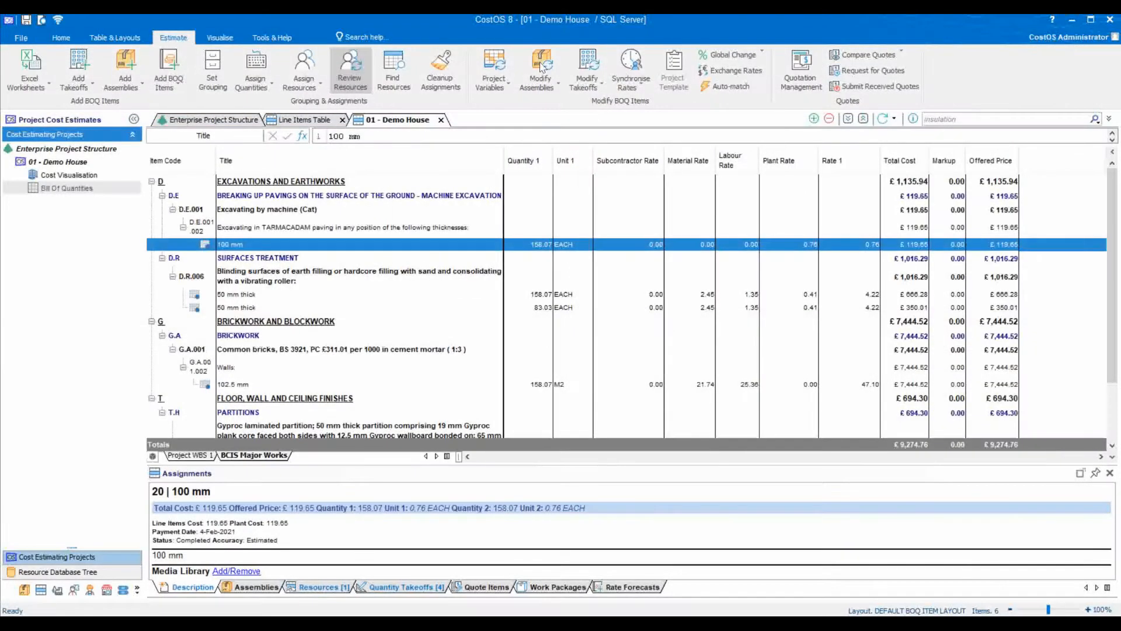
Set up a project resource search with type Labour and rule Contains, and close it without searching.
left_click(392, 78)
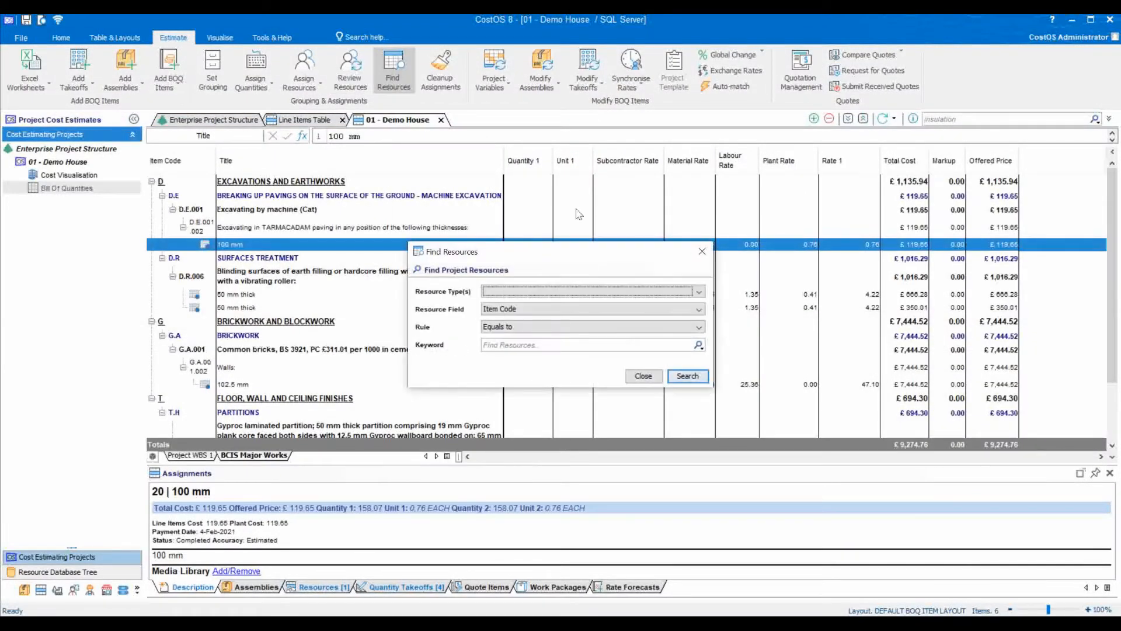
left_click(628, 291)
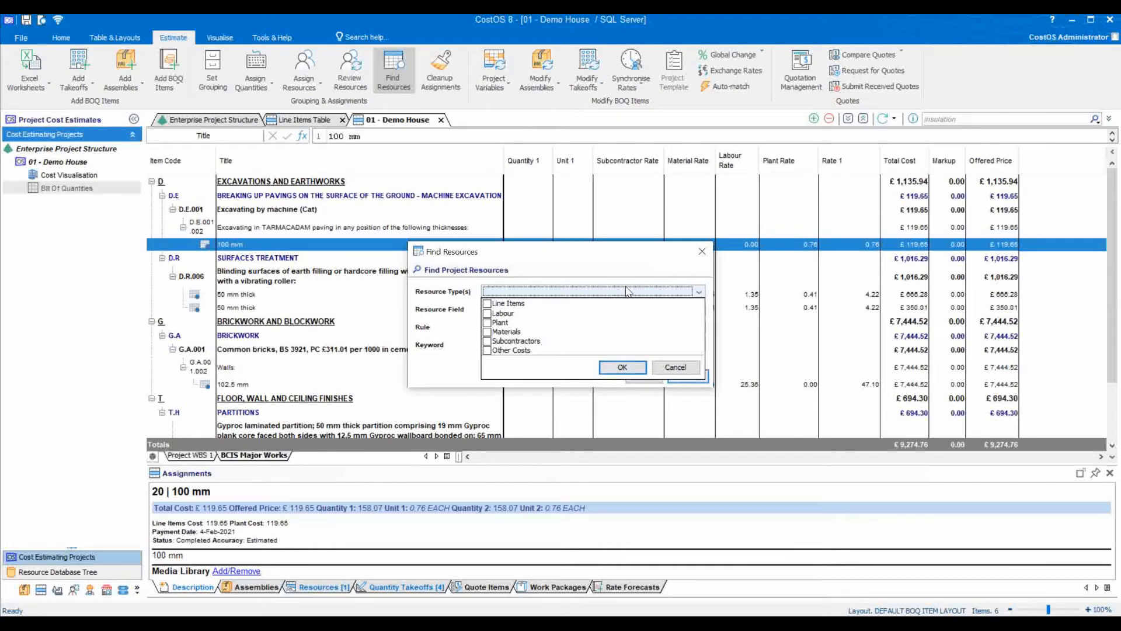
left_click(555, 331)
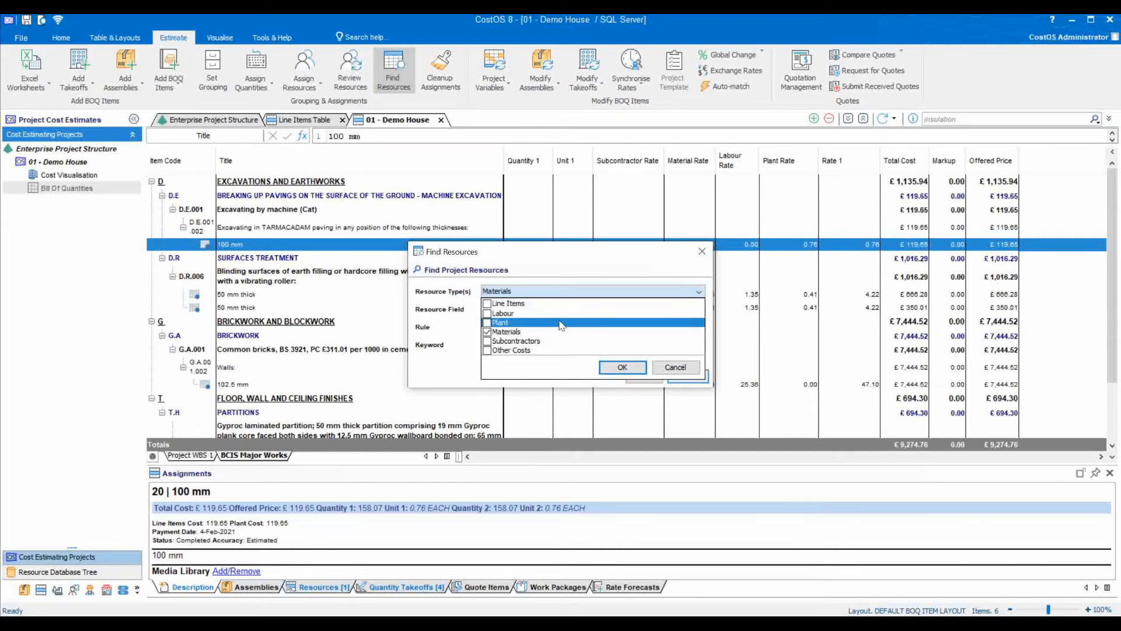
left_click(488, 331)
left_click(492, 313)
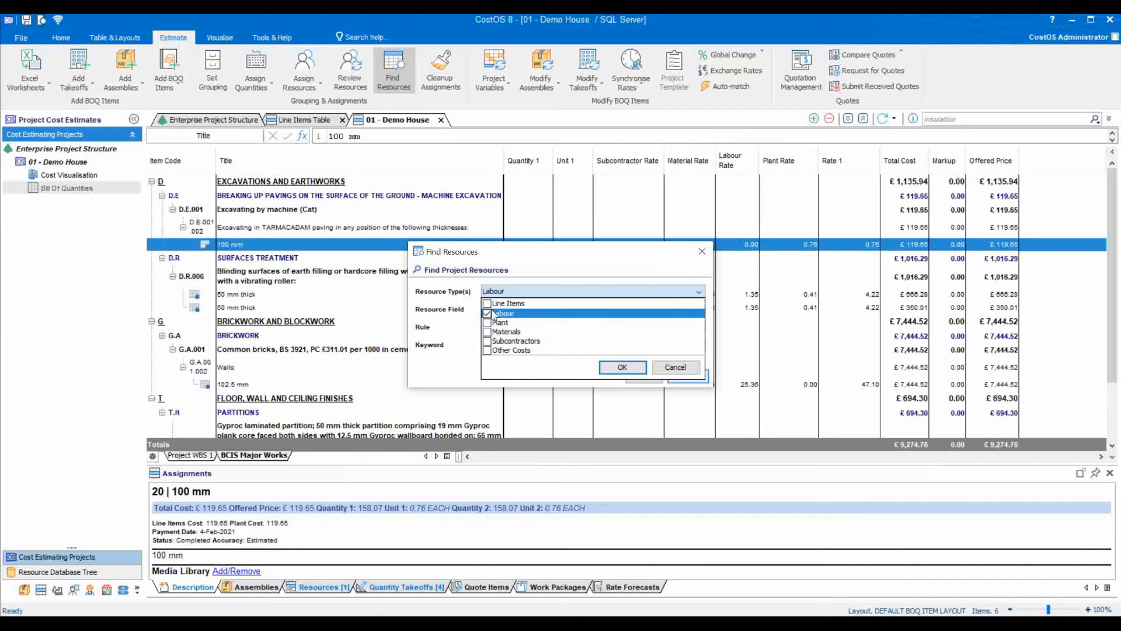
left_click(623, 367)
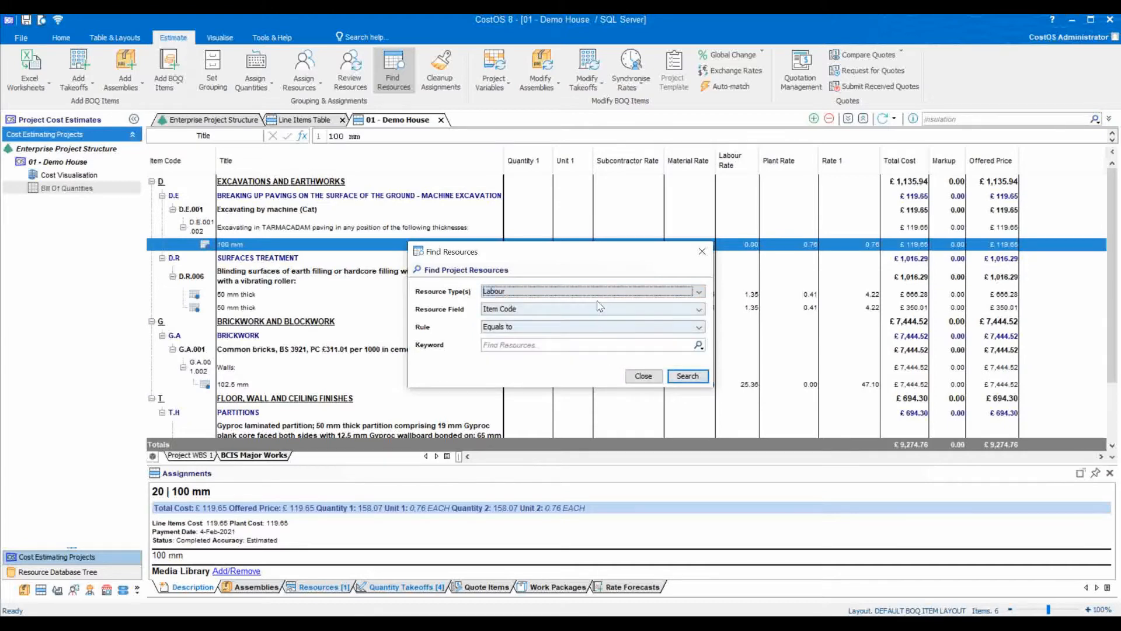
left_click(584, 344)
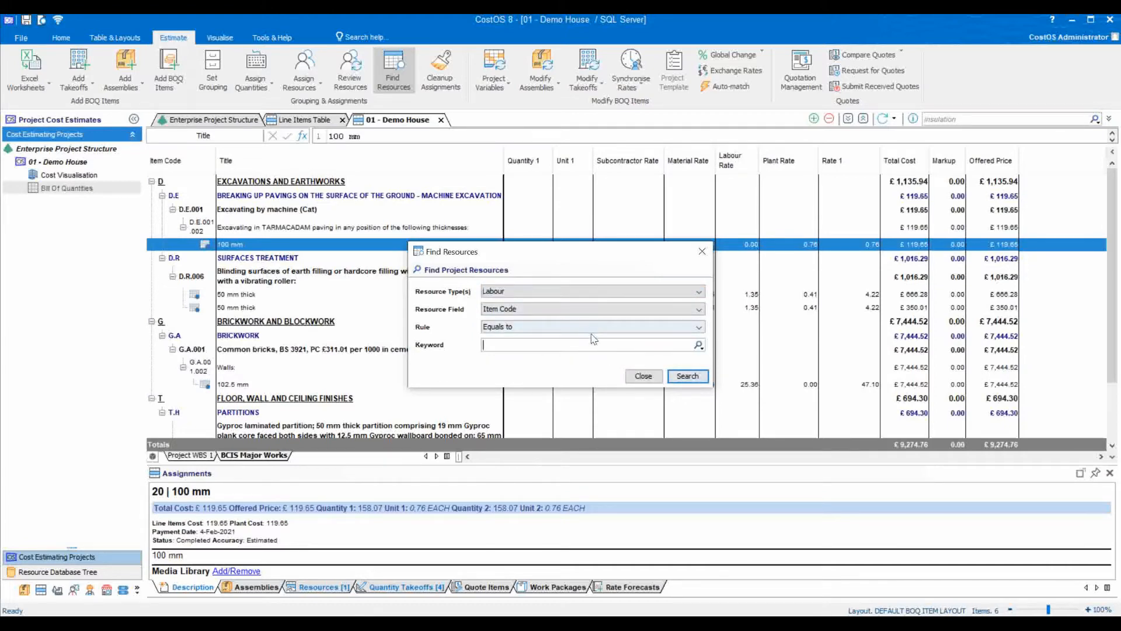
left_click(618, 328)
left_click(611, 355)
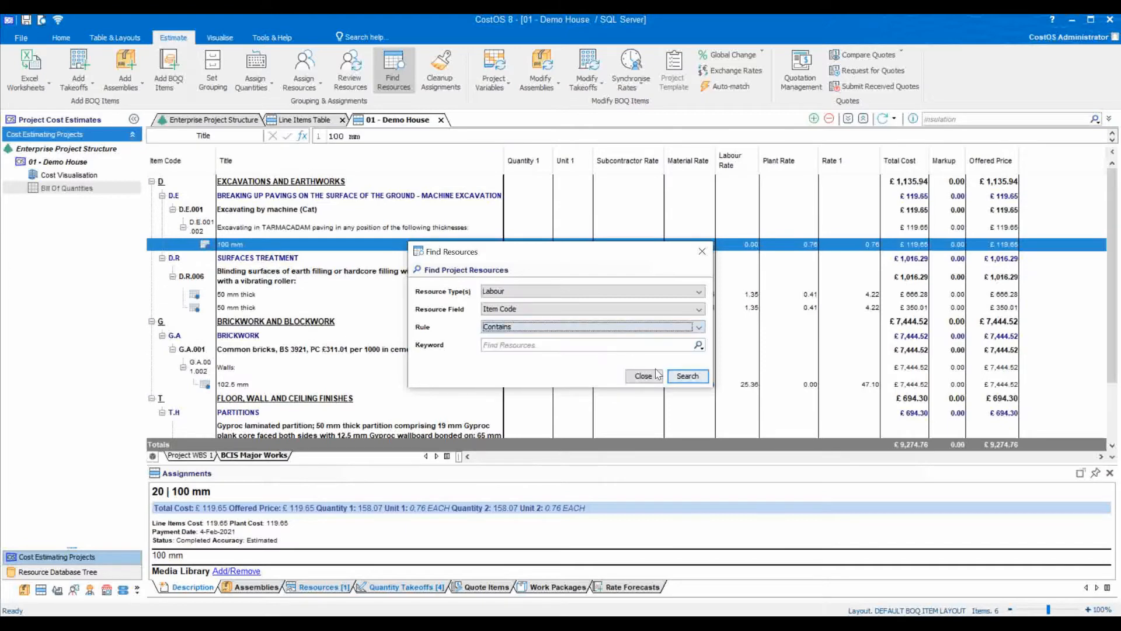
left_click(656, 375)
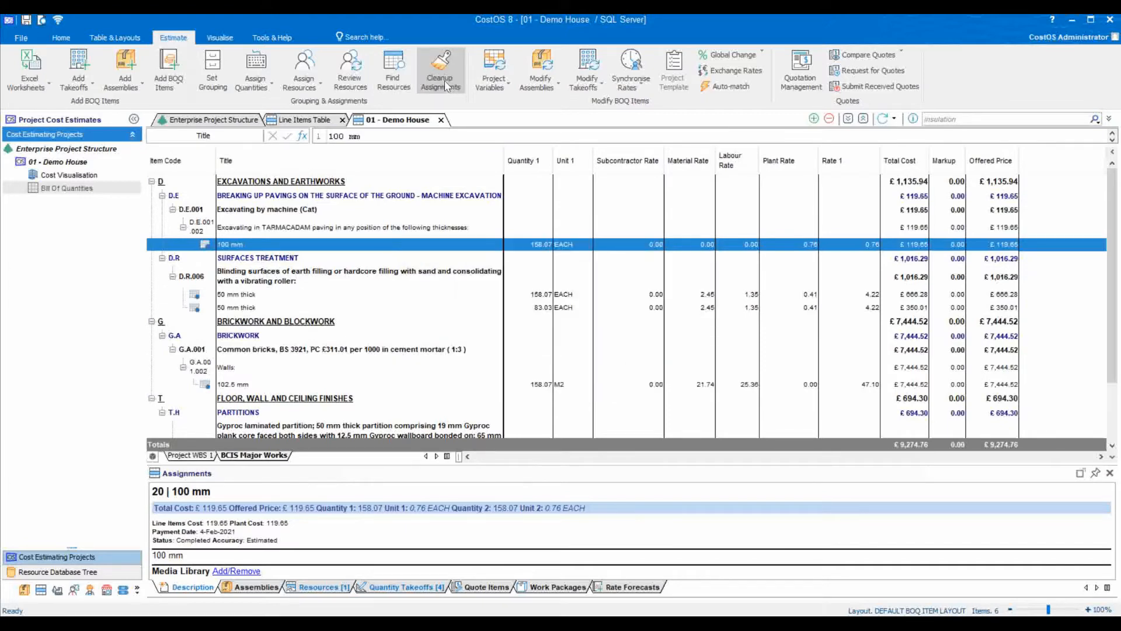
View the Demo House totals page in the Project Variables Editor and close it without updating.
left_click(496, 84)
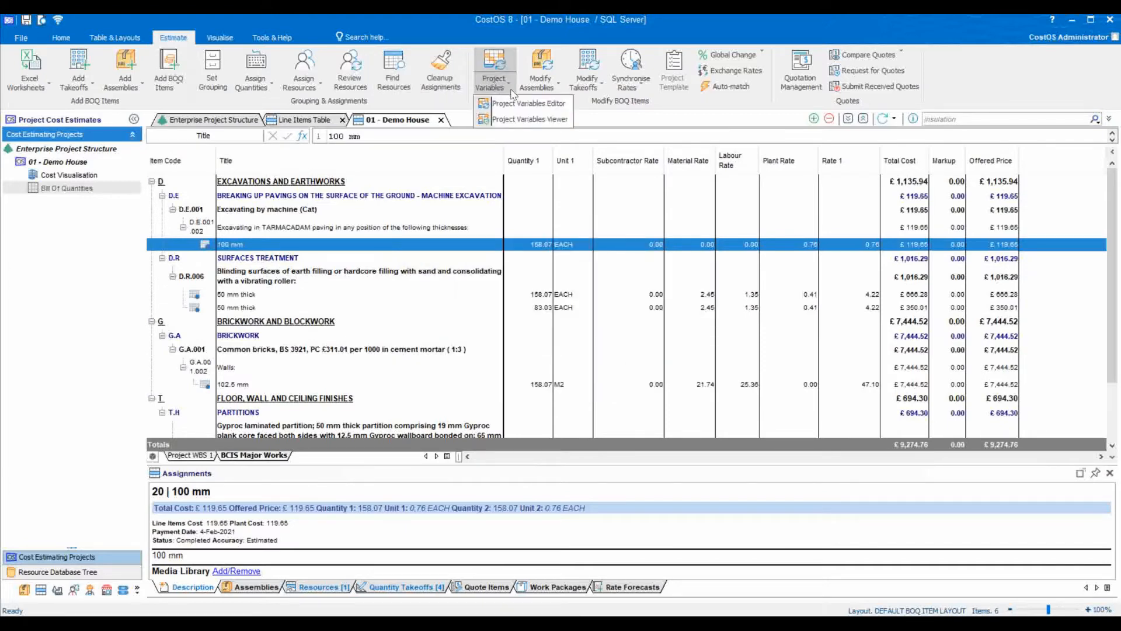
left_click(522, 103)
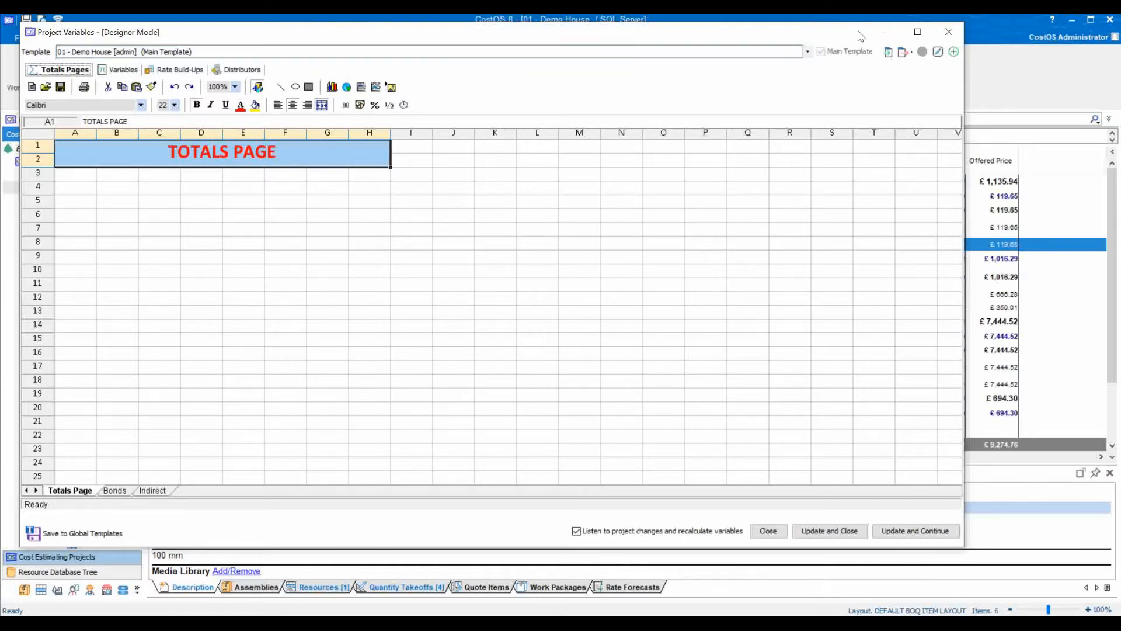
left_click(950, 32)
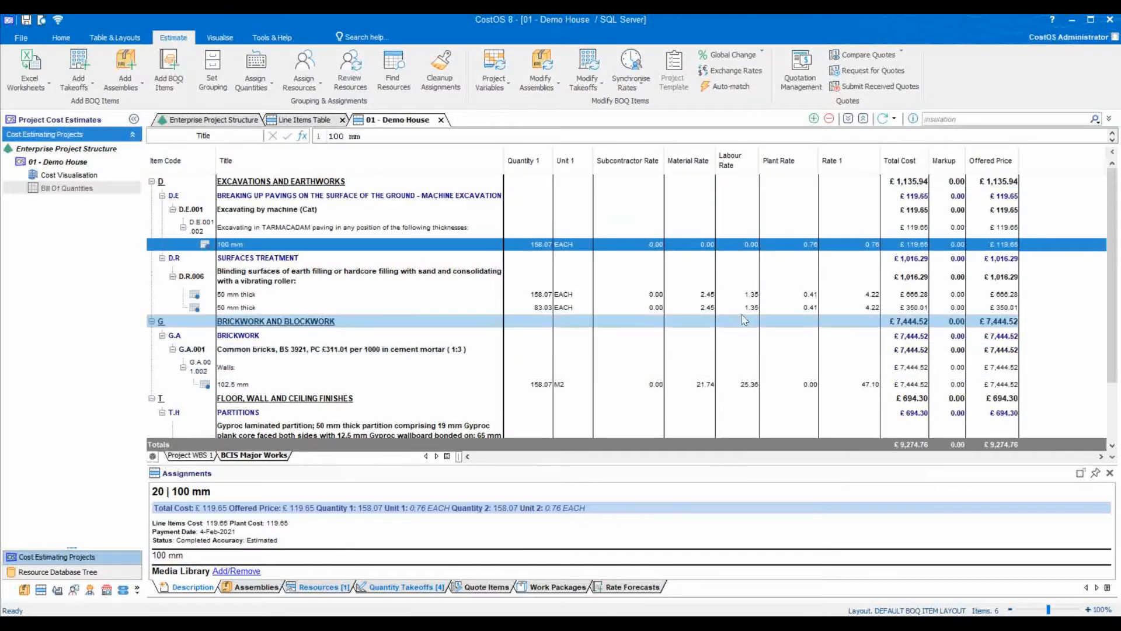
Check the options for modifying assemblies and view the BOQ items unassigned in the BCIS Major Works grouping.
left_click(533, 87)
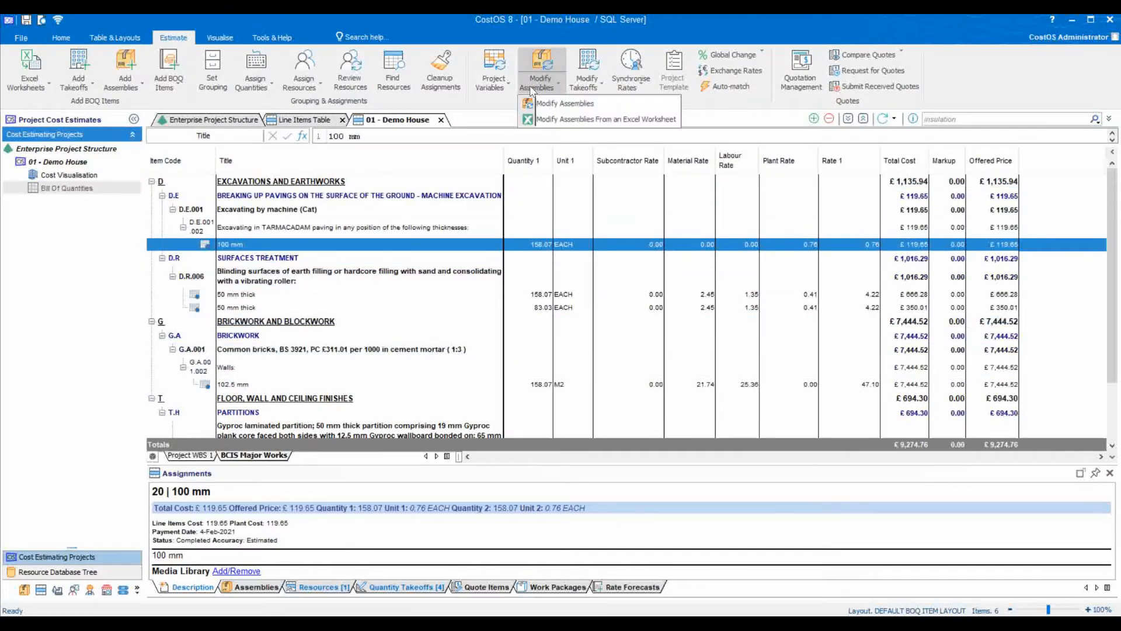
left_click(154, 458)
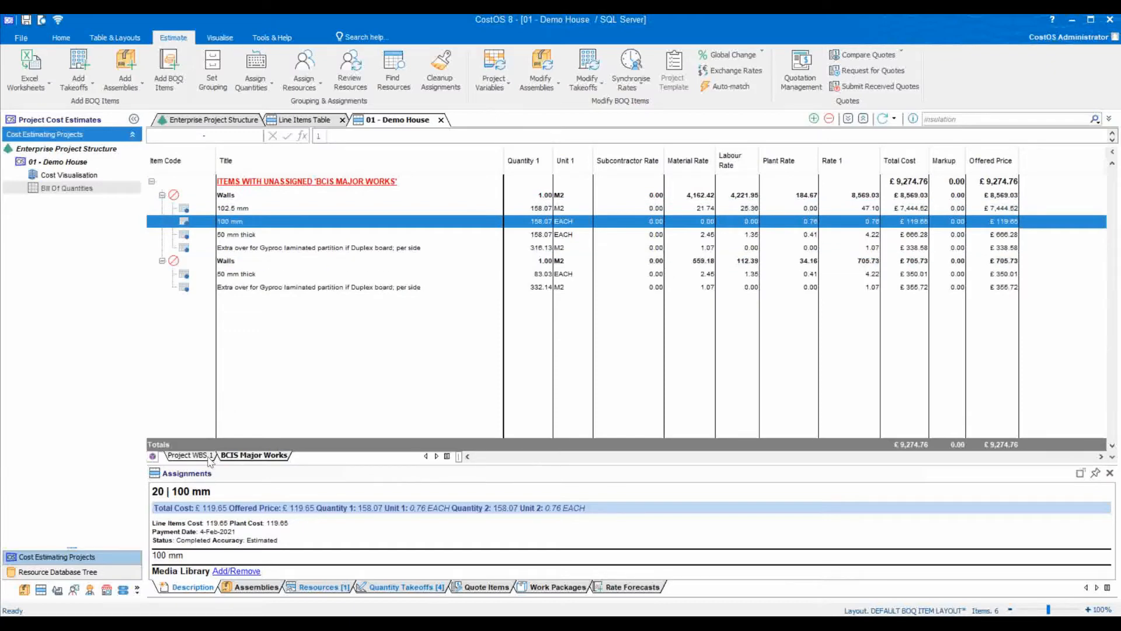
left_click(152, 455)
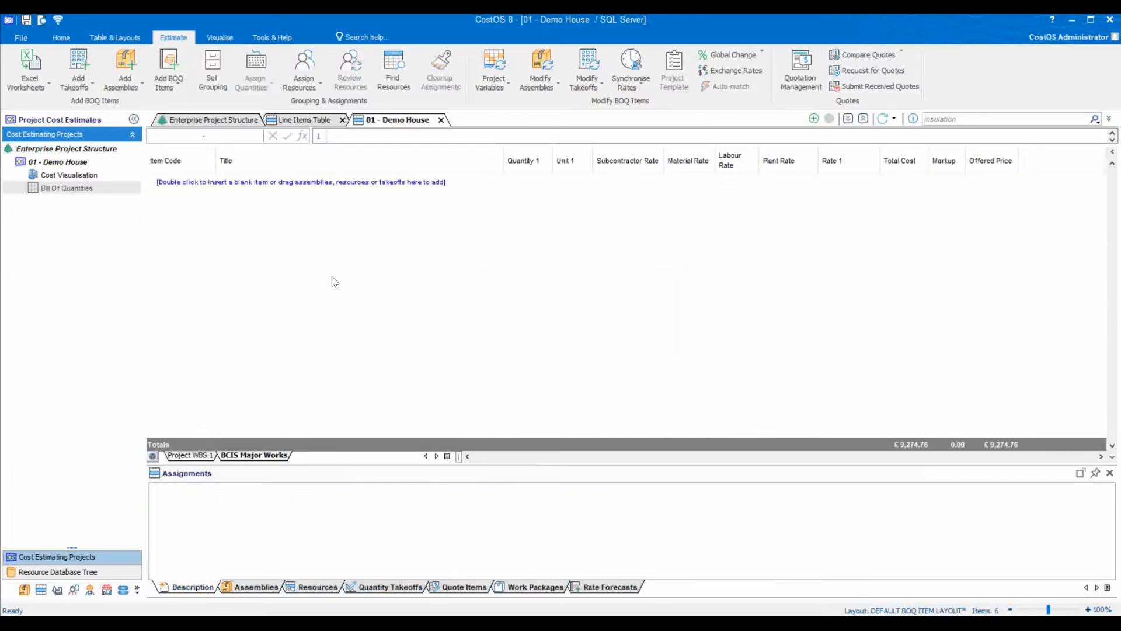
Preview the cost effect of setting the Walls assembly's Brick Thickness 1 to One and a half, and cancel the modification.
left_click(541, 88)
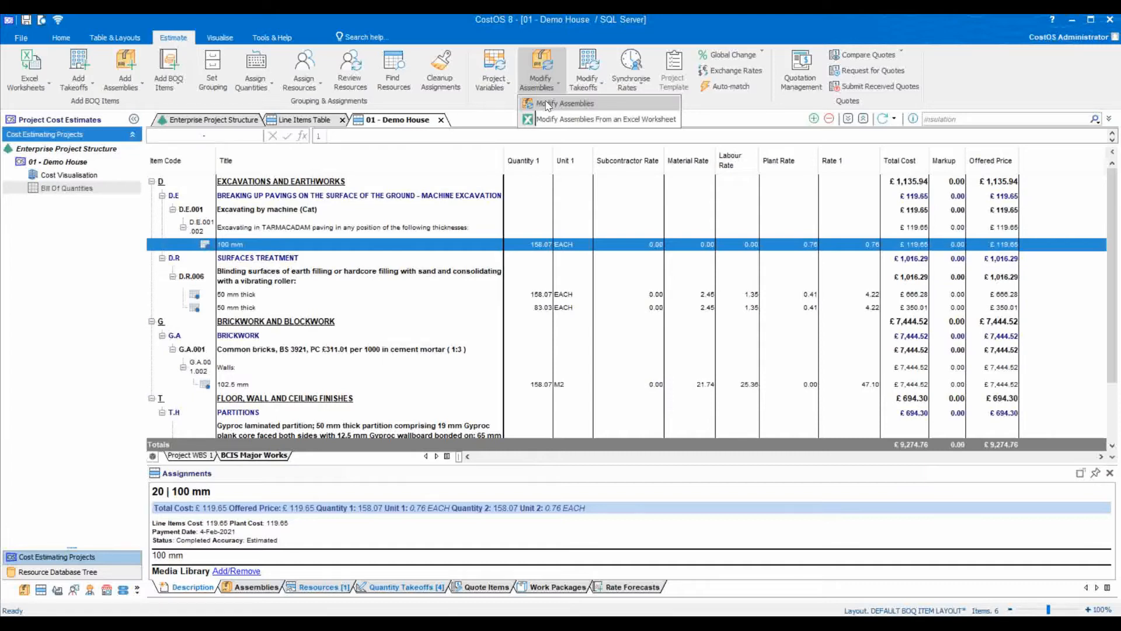
left_click(548, 104)
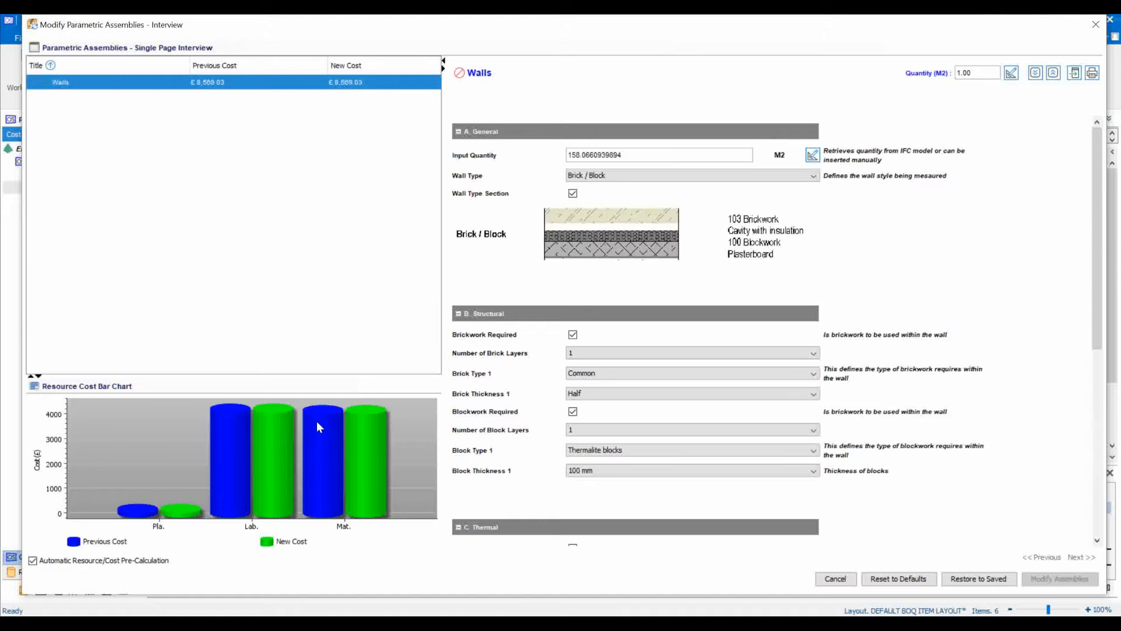
left_click(701, 394)
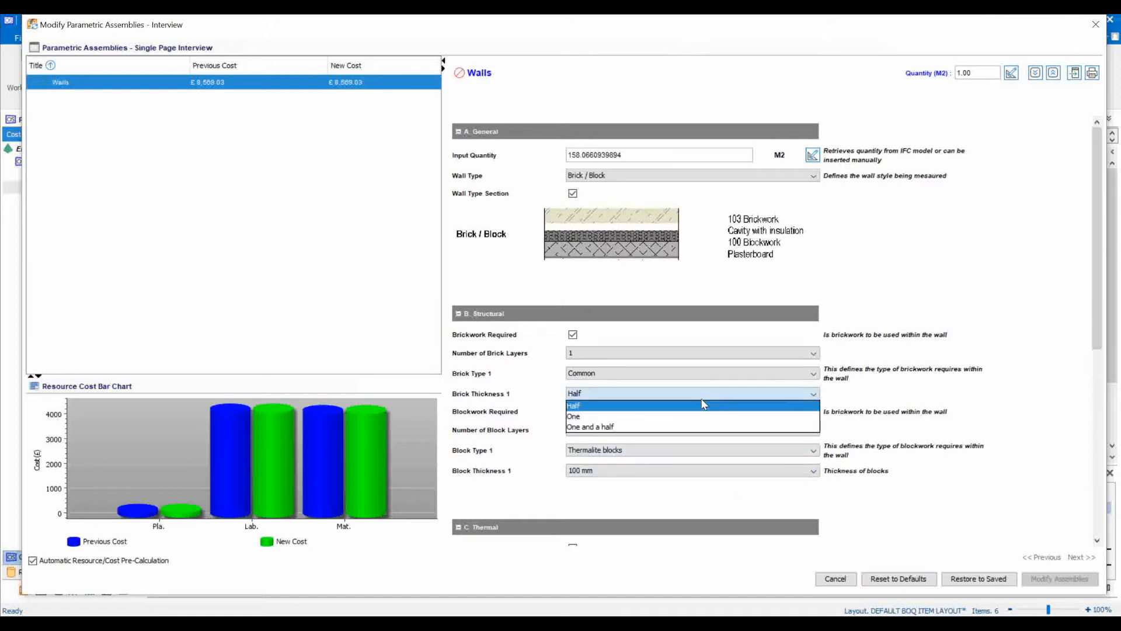
left_click(686, 431)
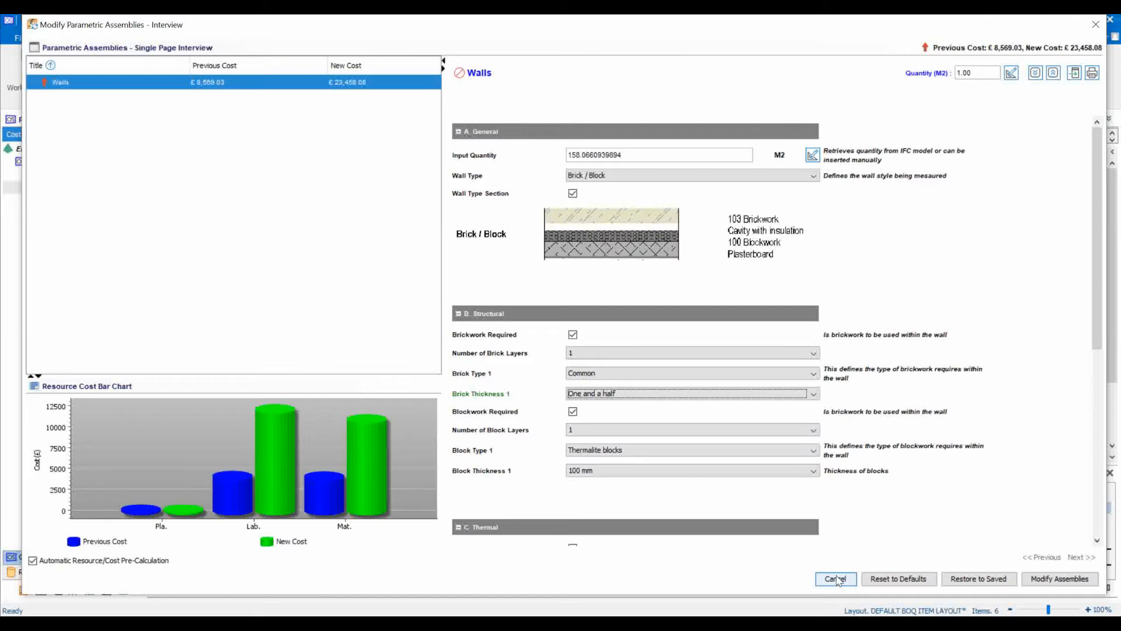
left_click(837, 578)
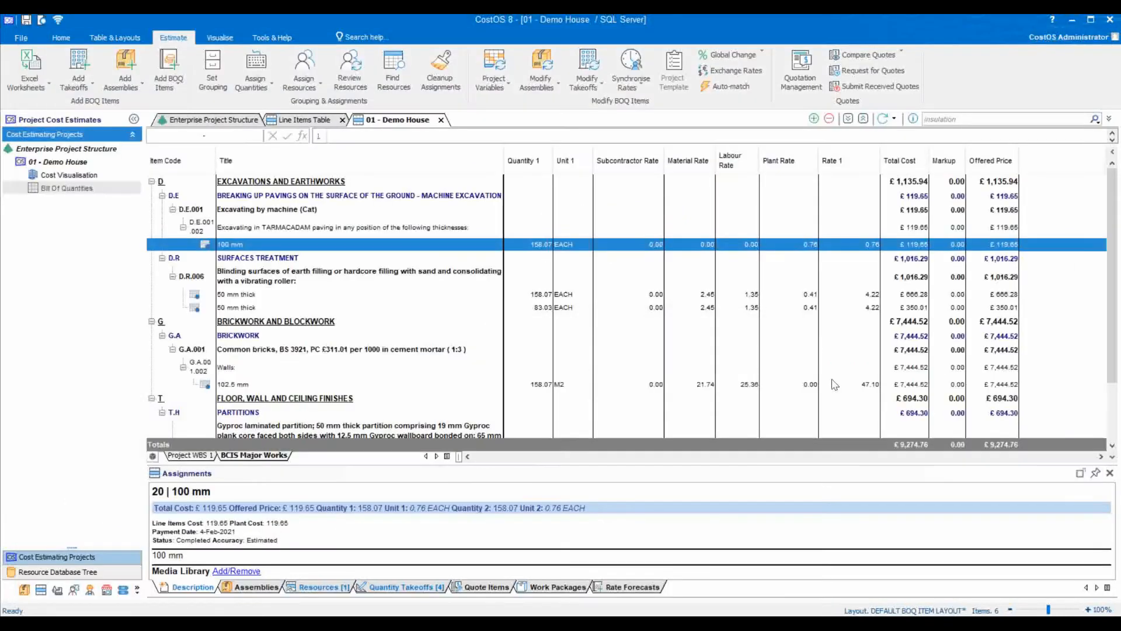
View the options for modifying takeoffs and for synchronising rates with the central database or current exchange rates.
left_click(594, 86)
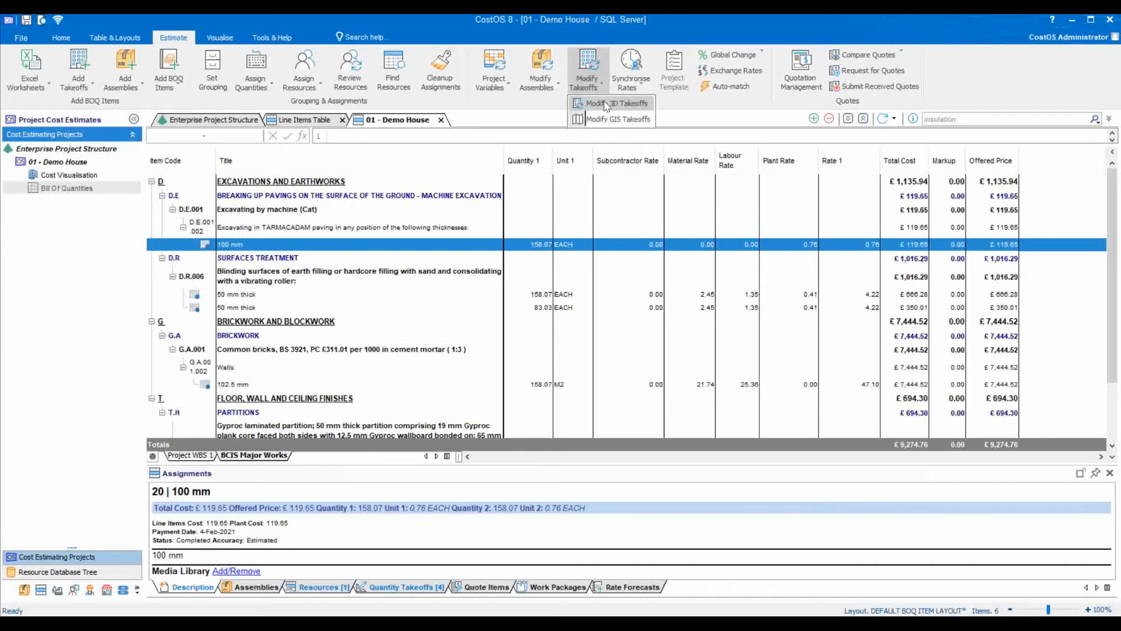
left_click(630, 87)
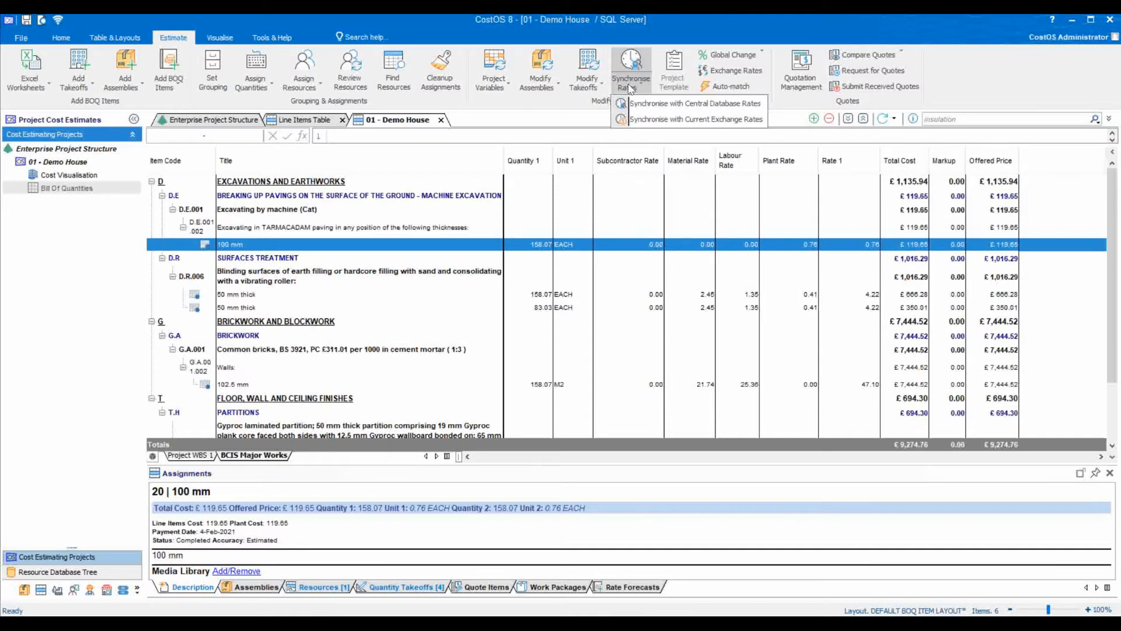
left_click(721, 50)
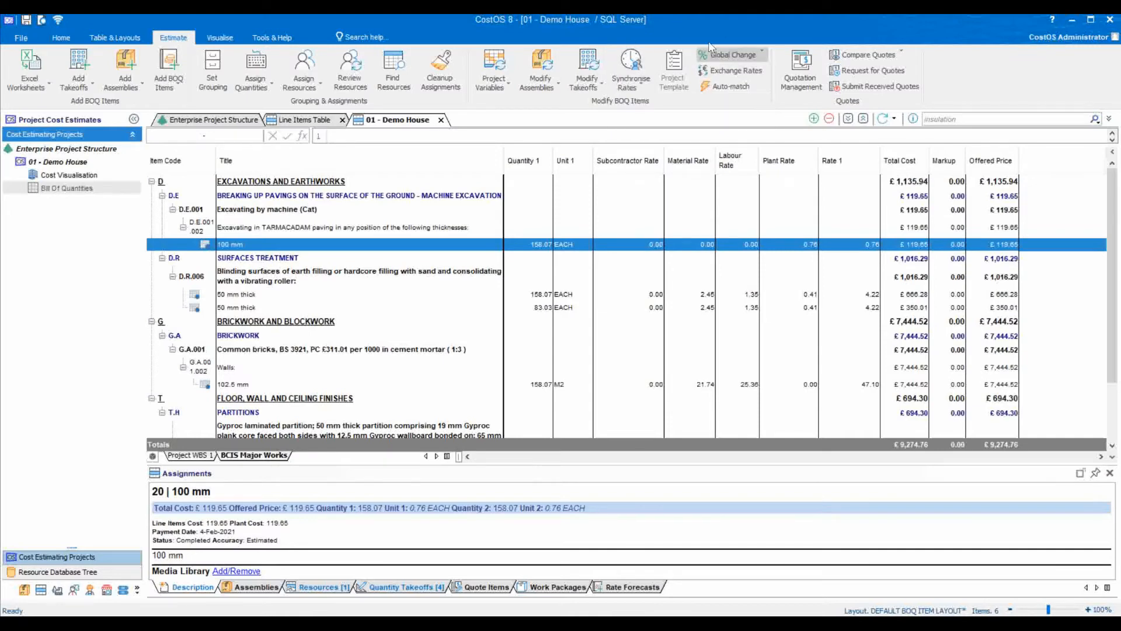
left_click(646, 80)
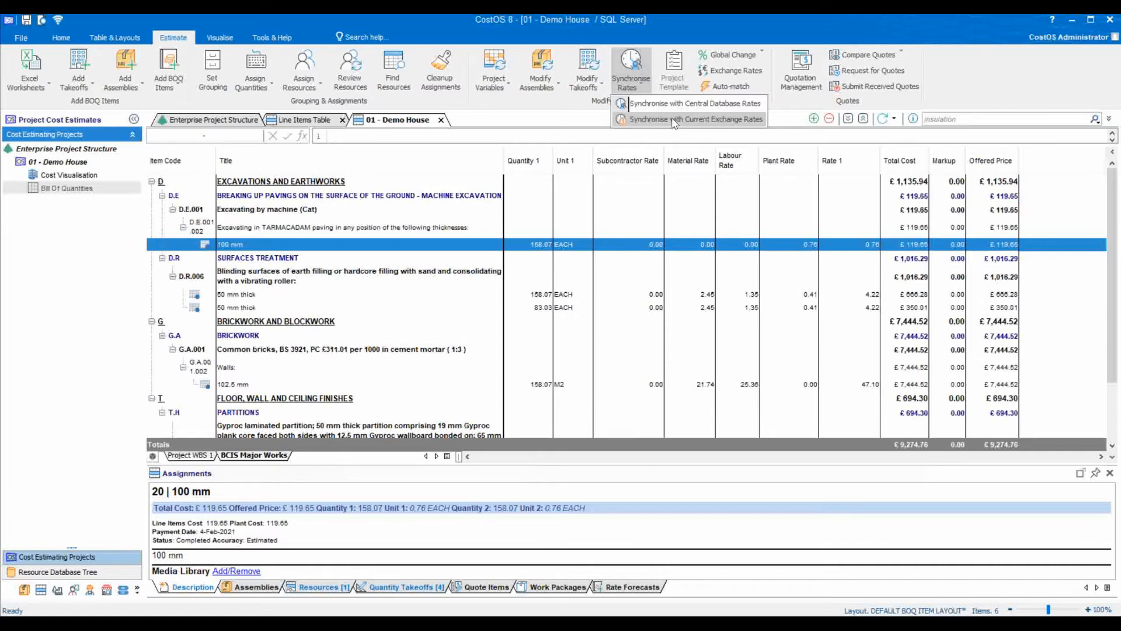
left_click(728, 94)
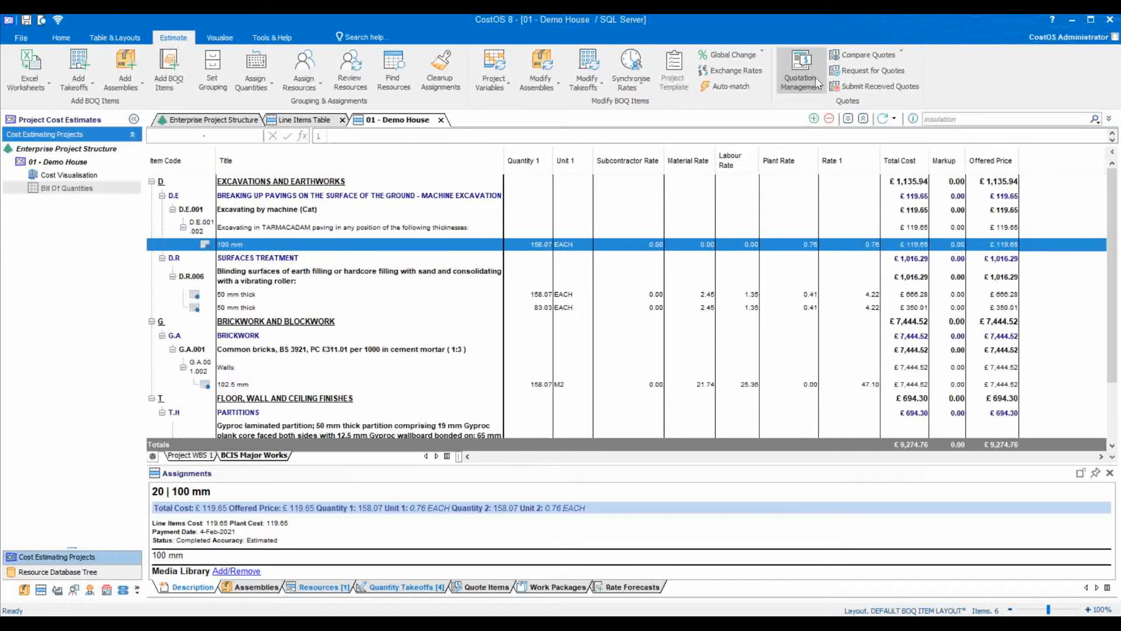
View the Subcontractors table of the master database and close it.
left_click(89, 38)
left_click(60, 37)
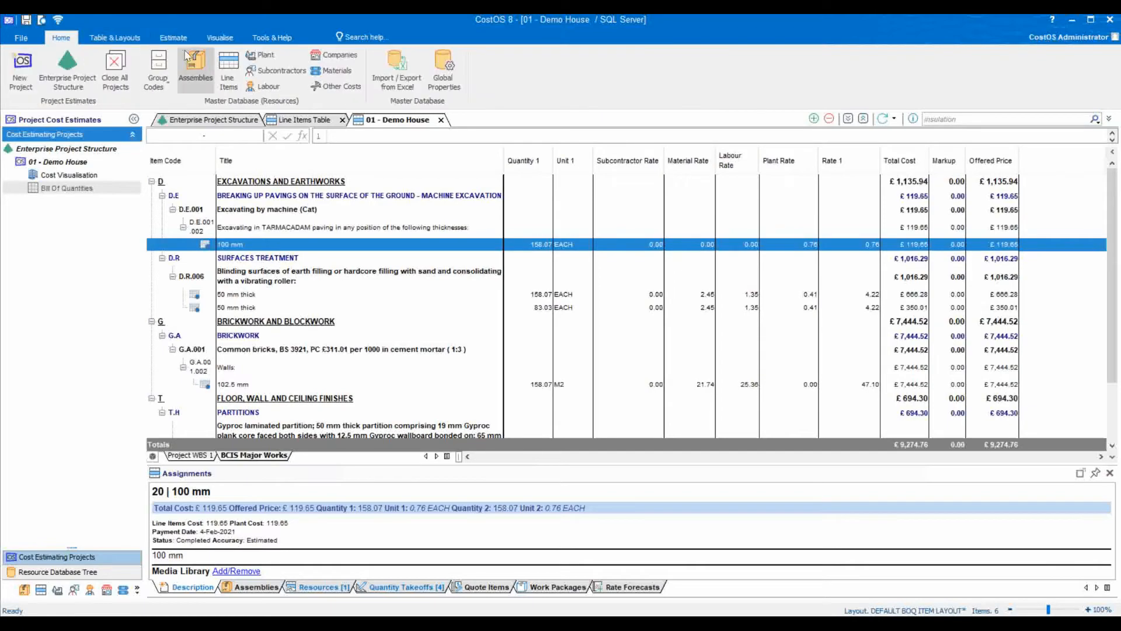
left_click(270, 71)
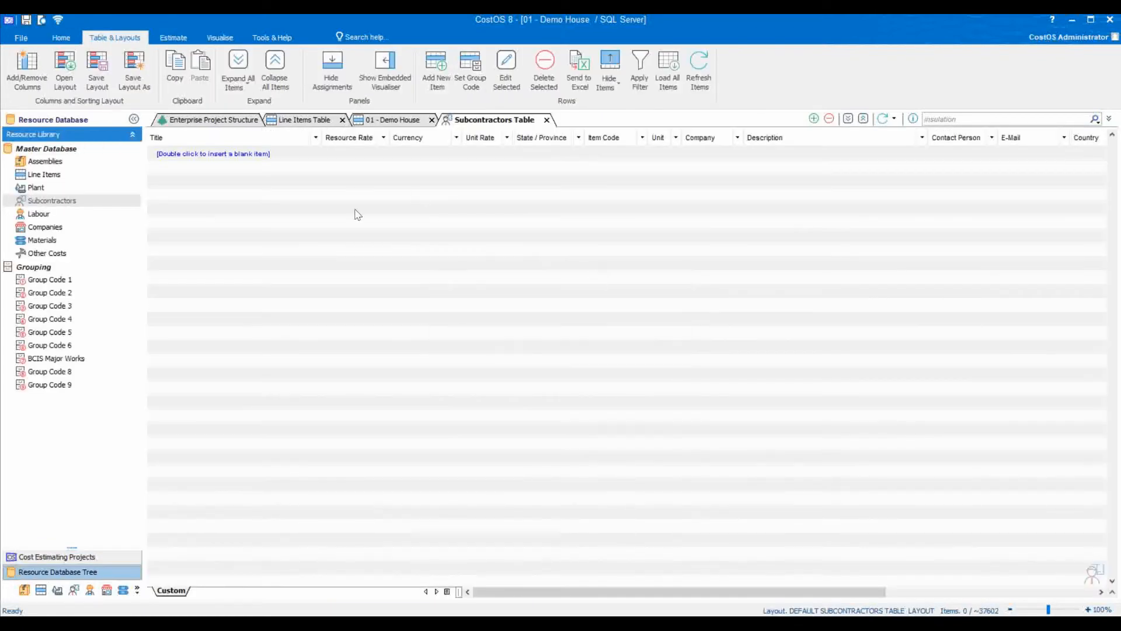
left_click(548, 121)
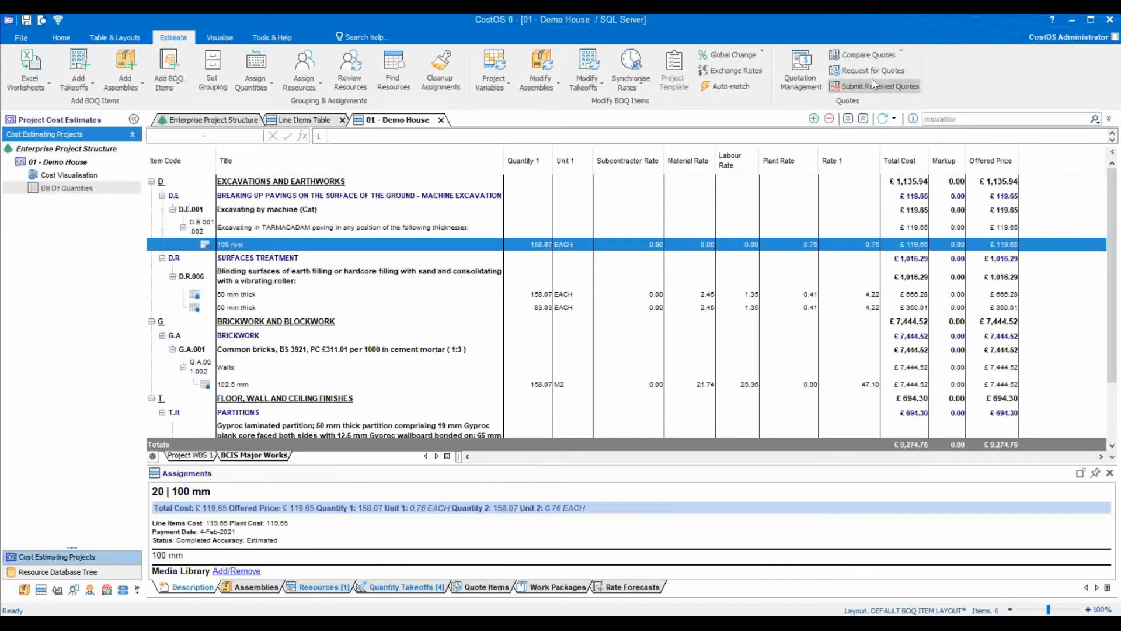
Open the HT-C1 BIM model in the Demo House cost visualisation.
left_click(217, 39)
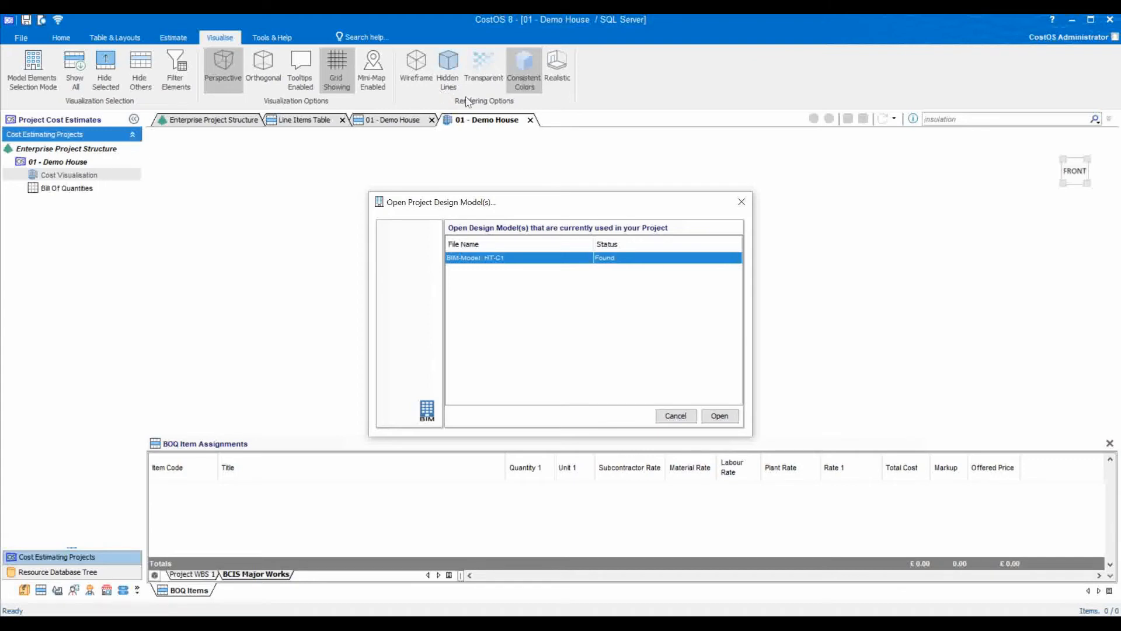
left_click(535, 257)
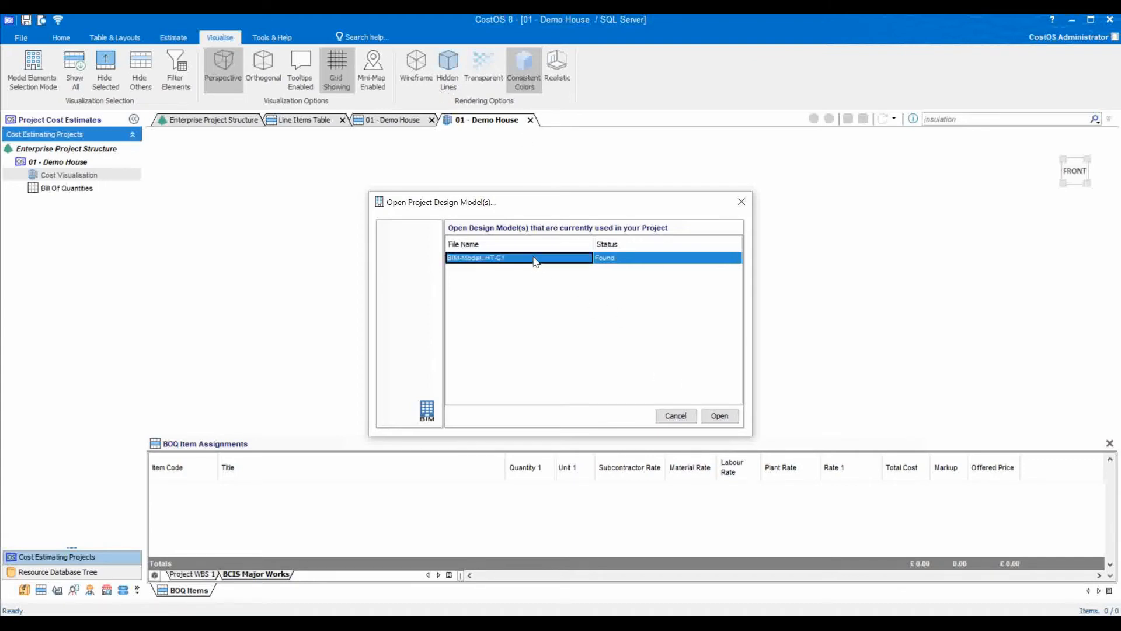
left_click(717, 413)
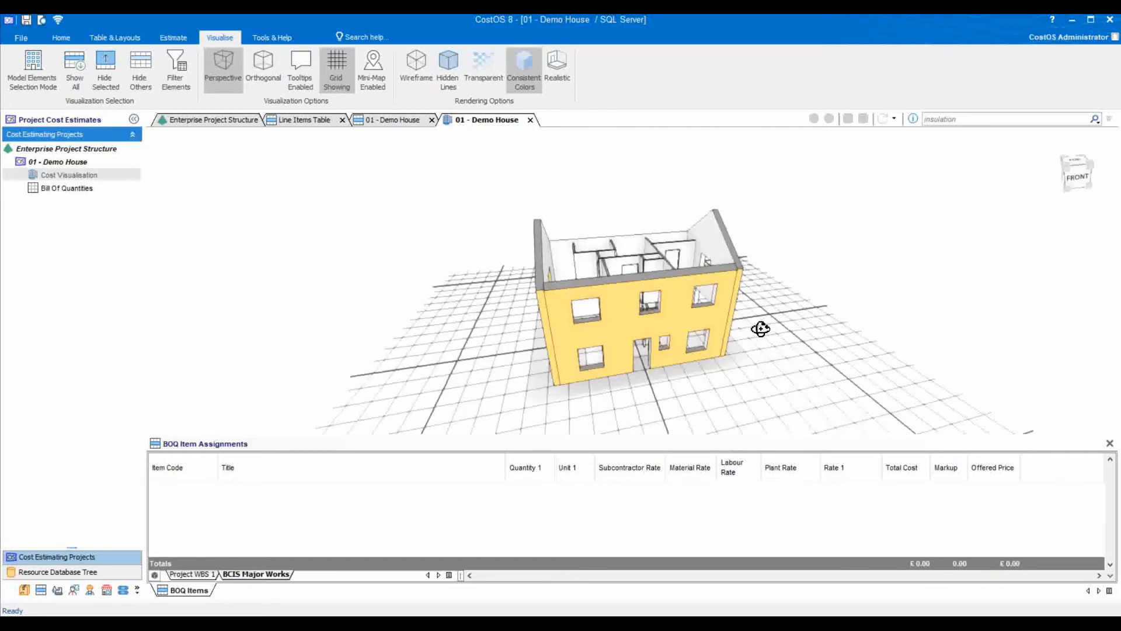
Select the model's gable wall and review its BOQ item assignments under the BCIS Major Works and Project WBS 1 groupings.
left_click_drag(760, 329, 652, 283)
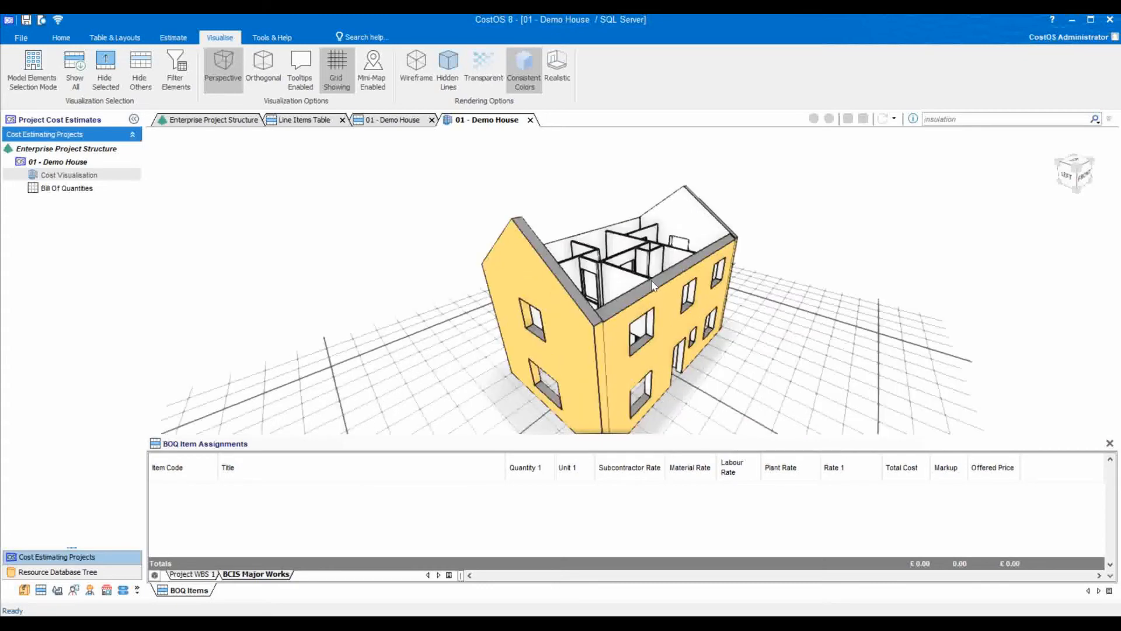
left_click(563, 287)
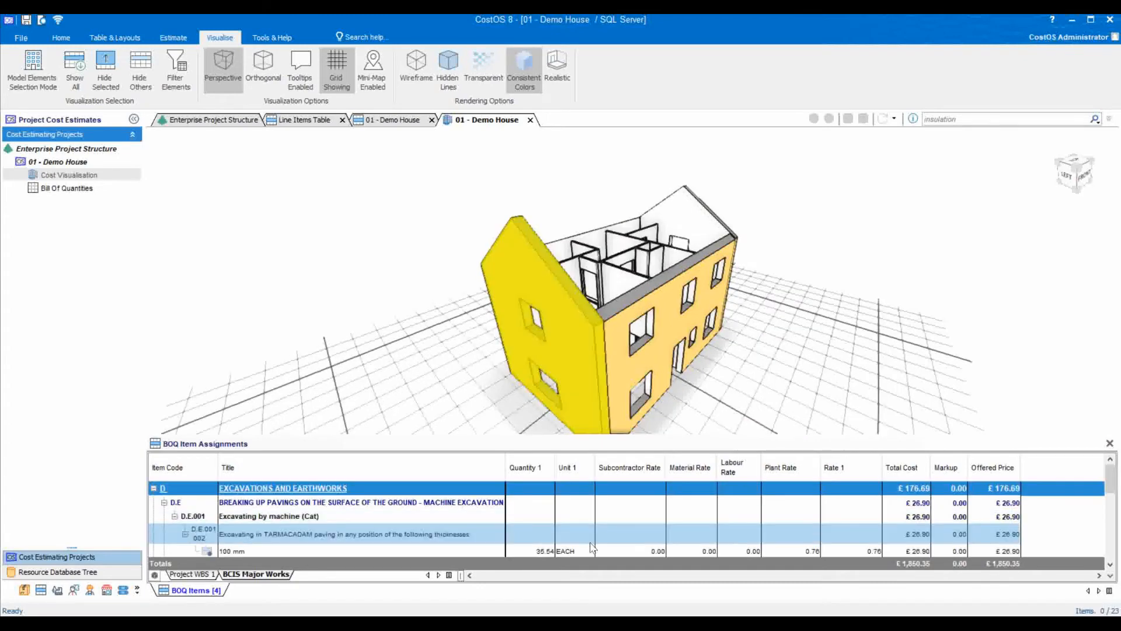
scroll(422, 536, "down", 5)
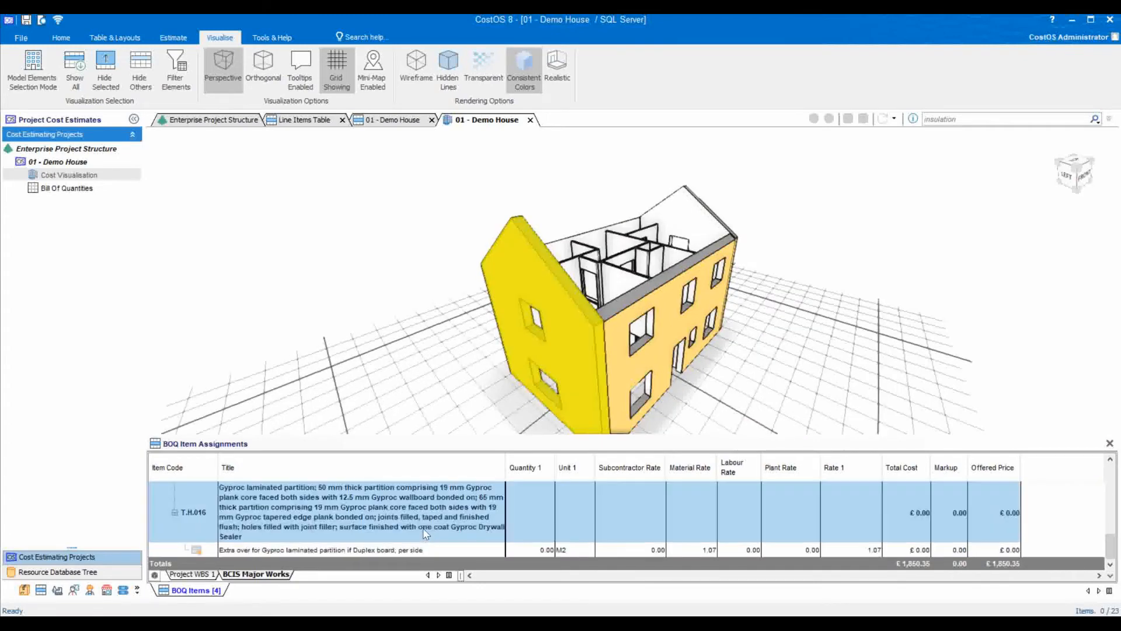
scroll(422, 526, "up", 5)
left_click(193, 574)
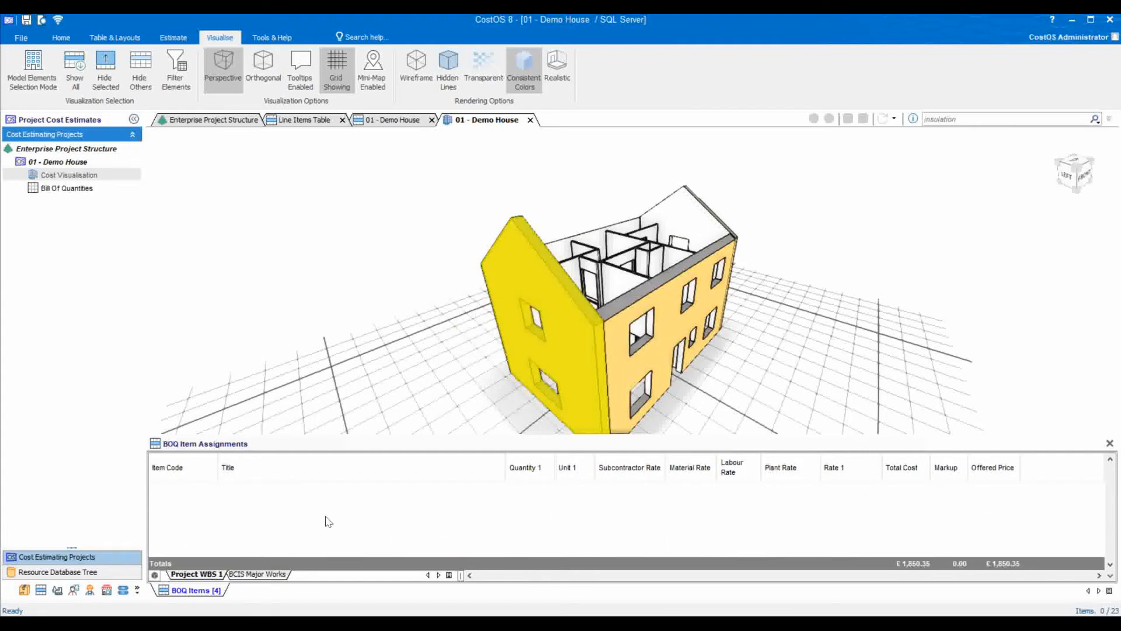
left_click(261, 575)
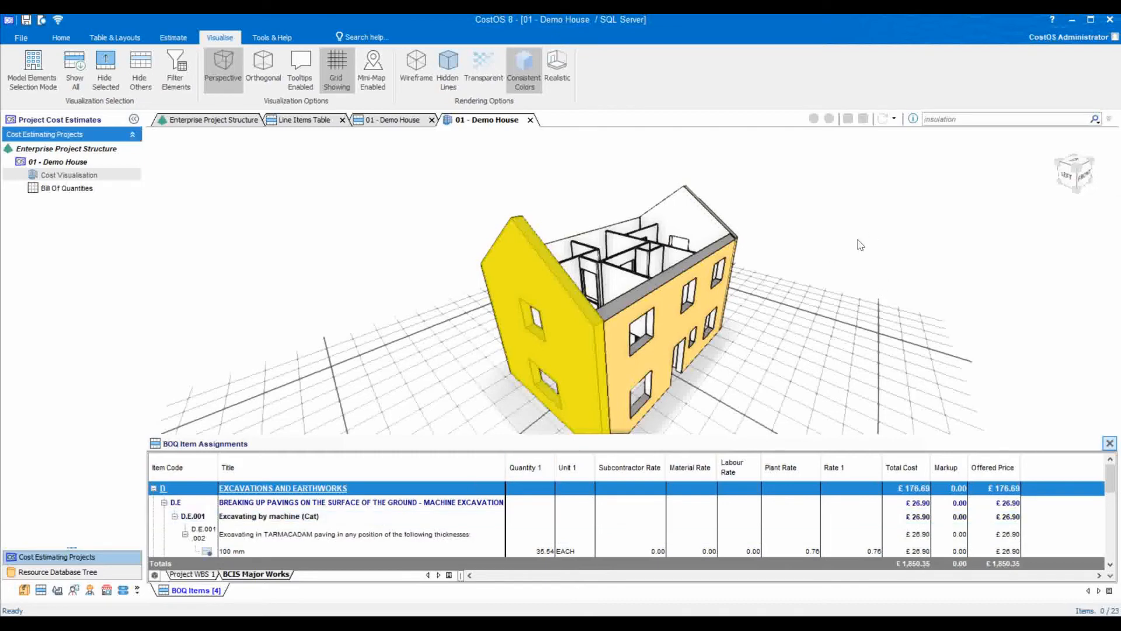
Select an upper-floor internal partition in the model and review its BOQ item assignments.
left_click_drag(638, 275, 635, 275)
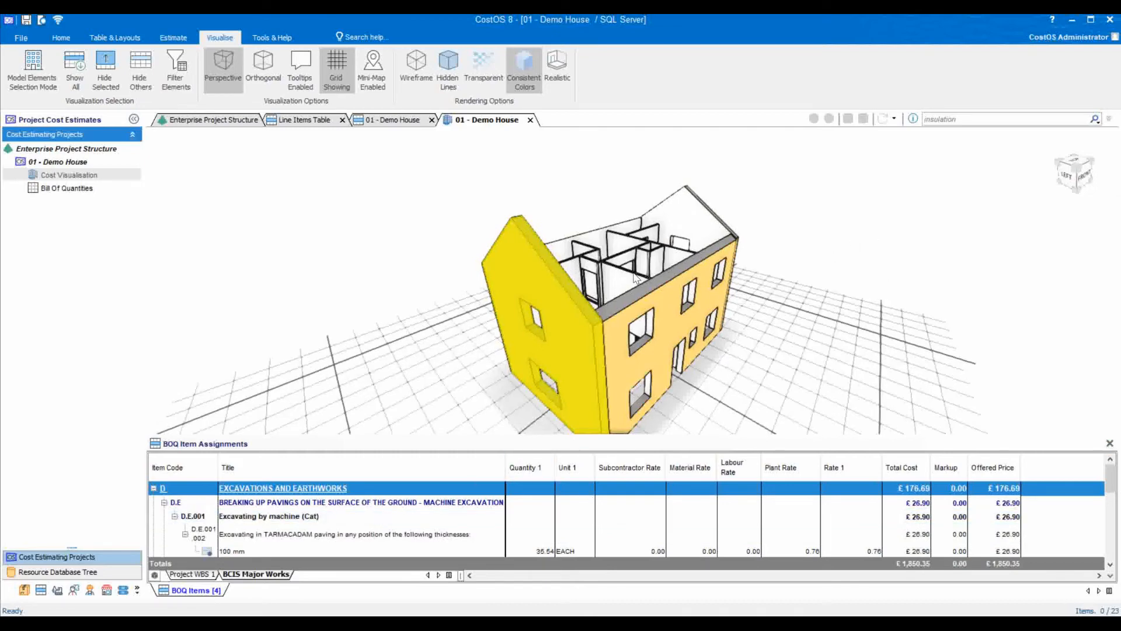
left_click(636, 278)
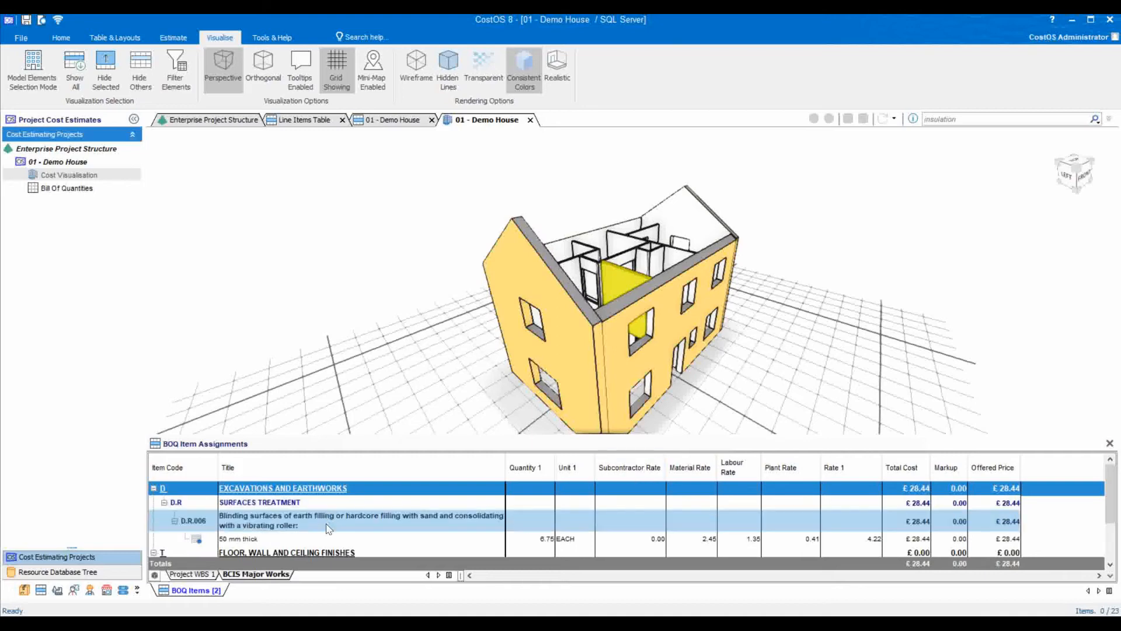
scroll(329, 529, "down", 5)
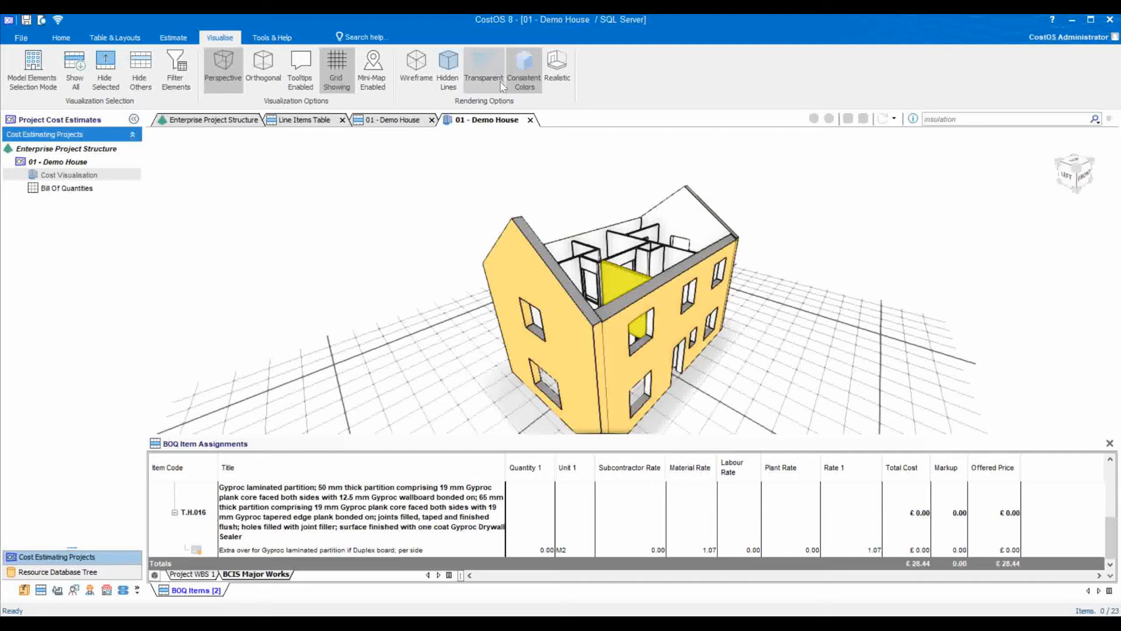
Try the wireframe, hidden lines and transparent renderings of the house, restore consistent colours, and close the cost visualisation.
left_click(412, 78)
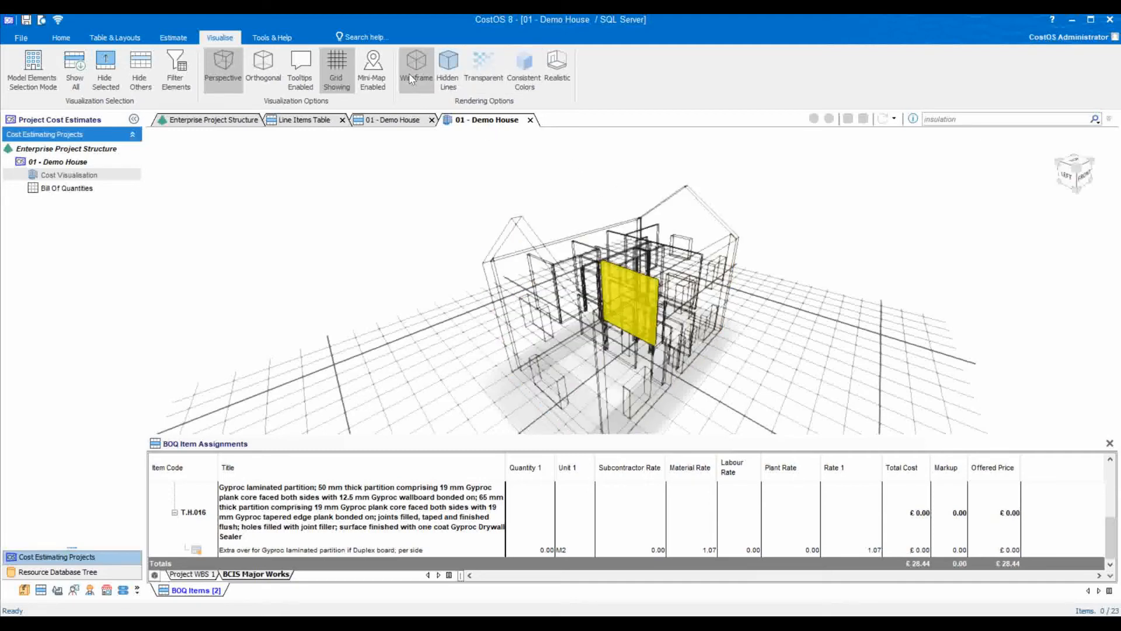
left_click(449, 74)
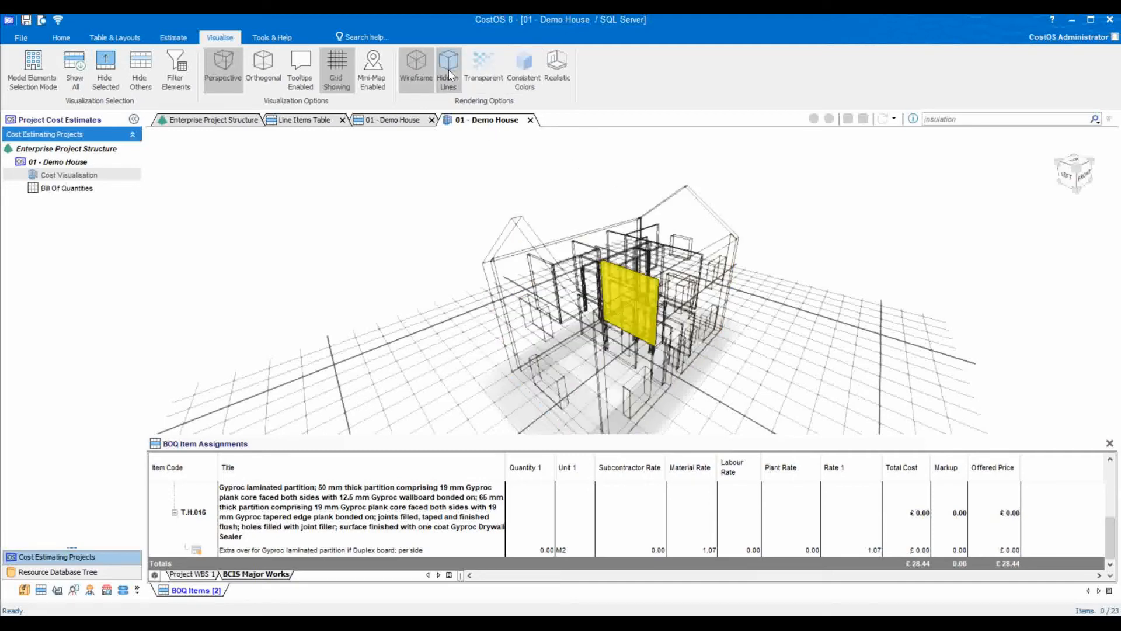
left_click(489, 75)
left_click(525, 74)
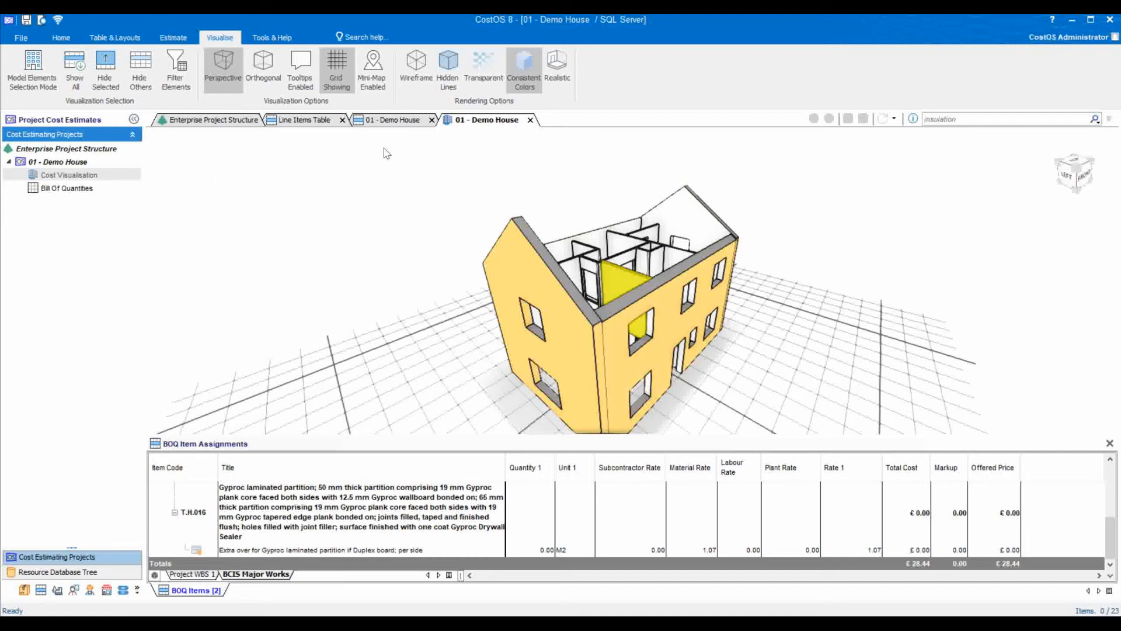
left_click(531, 120)
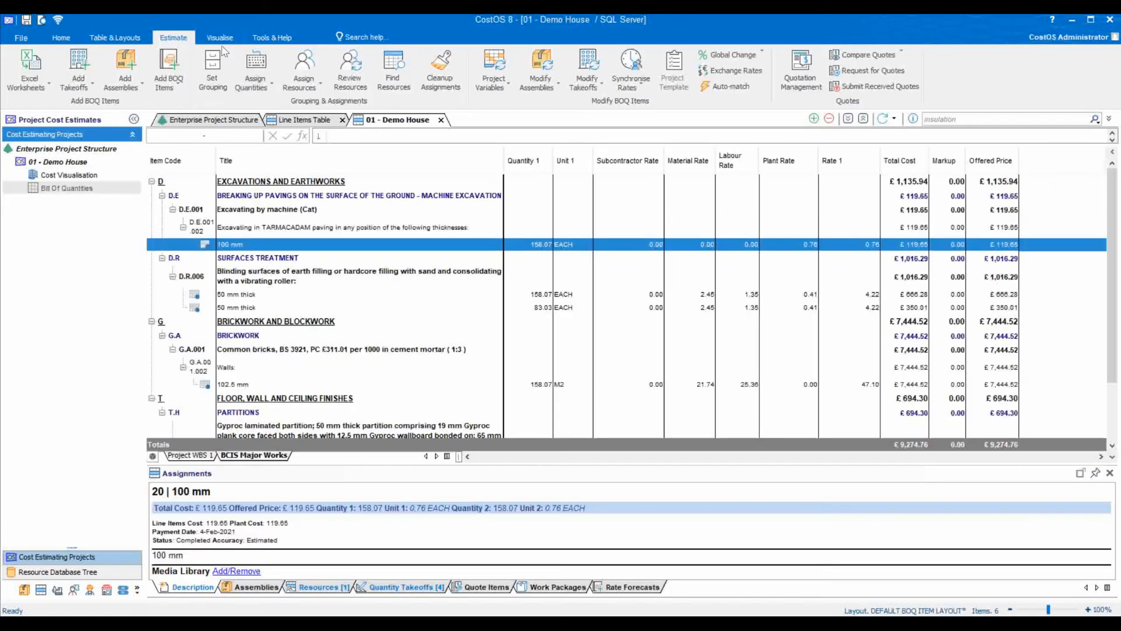
View the RAIL_NEW function under E. Rail in Function Development and open the map takeoff for its NewAlignment input.
left_click(272, 37)
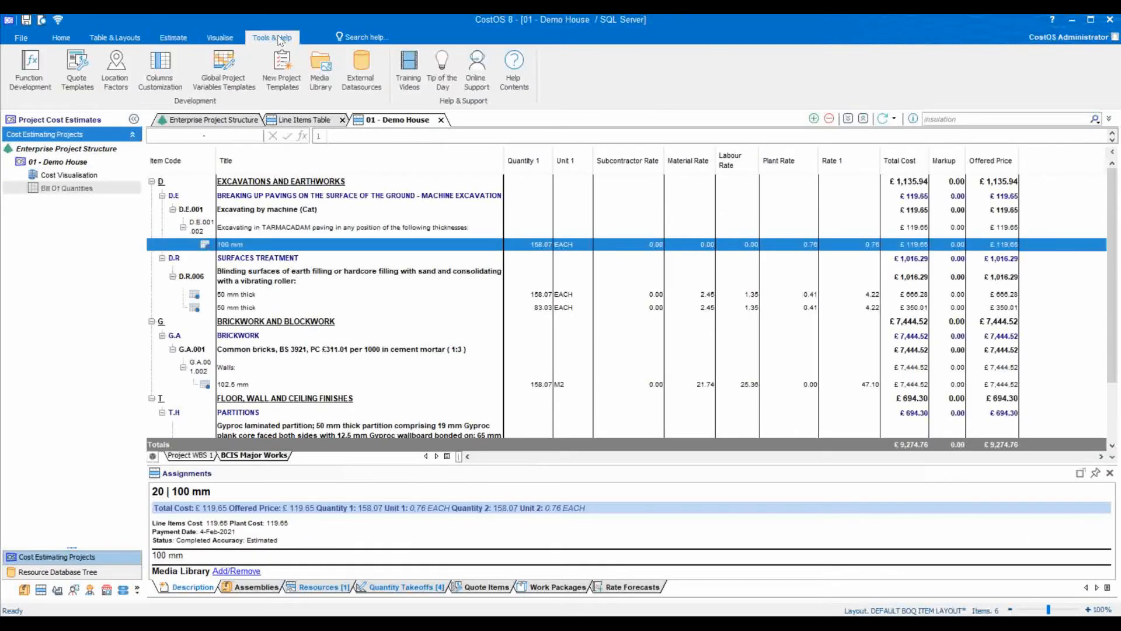
left_click(38, 88)
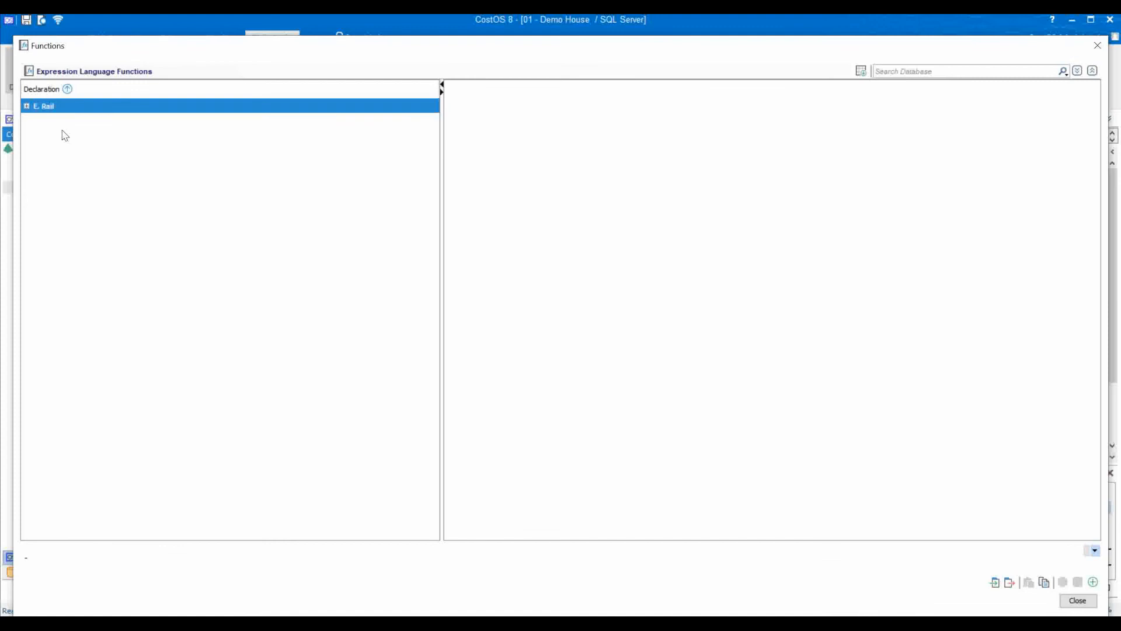
left_click(27, 106)
left_click(106, 123)
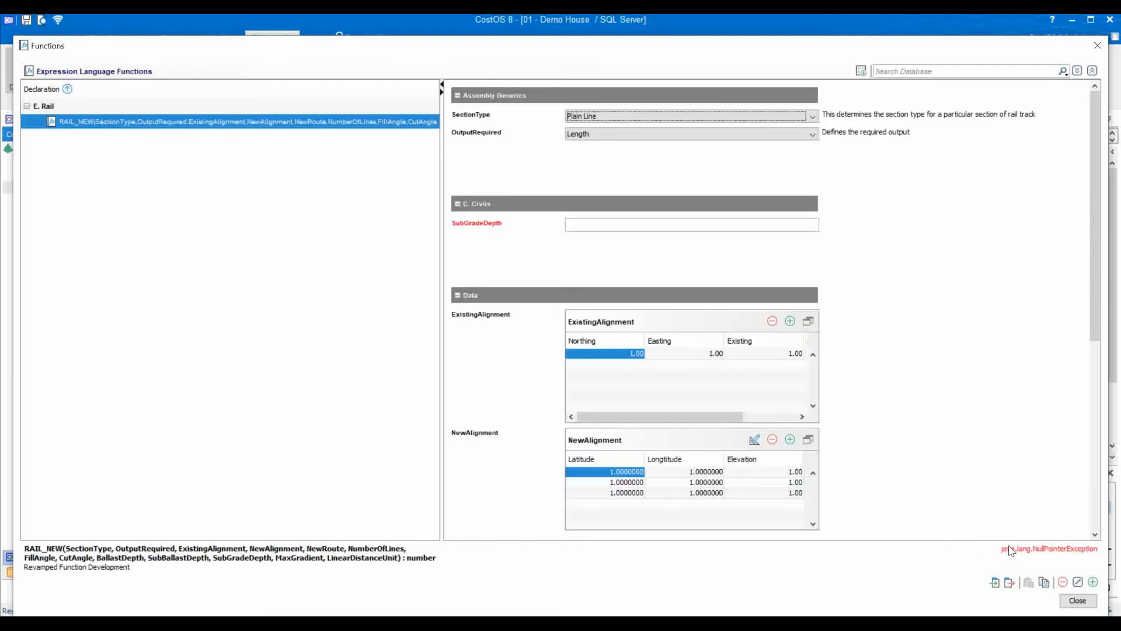
left_click(755, 440)
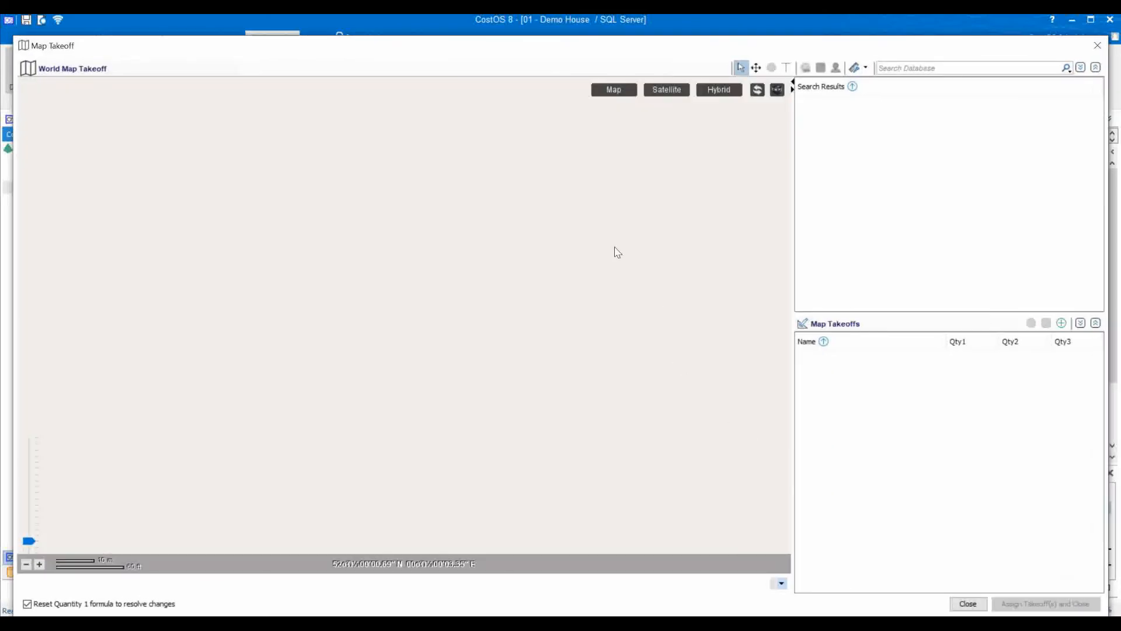
Leave the map takeoff, review the RAIL_NEW function's input arguments and JavaScript implementation, and close the functions without editing anything.
left_click(1097, 46)
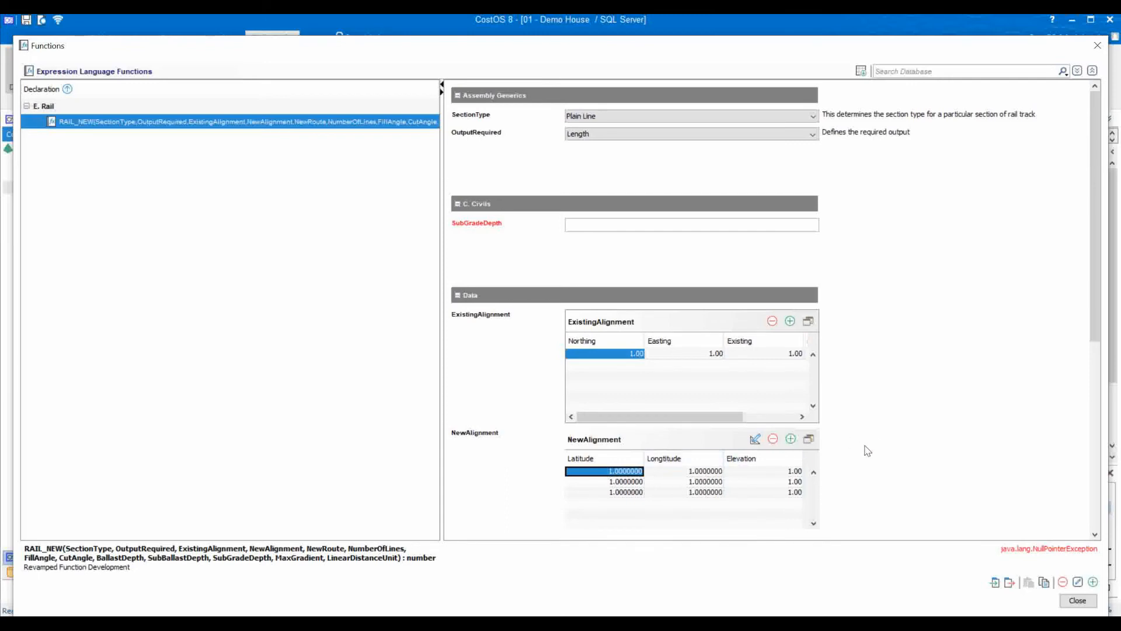
left_click(1078, 582)
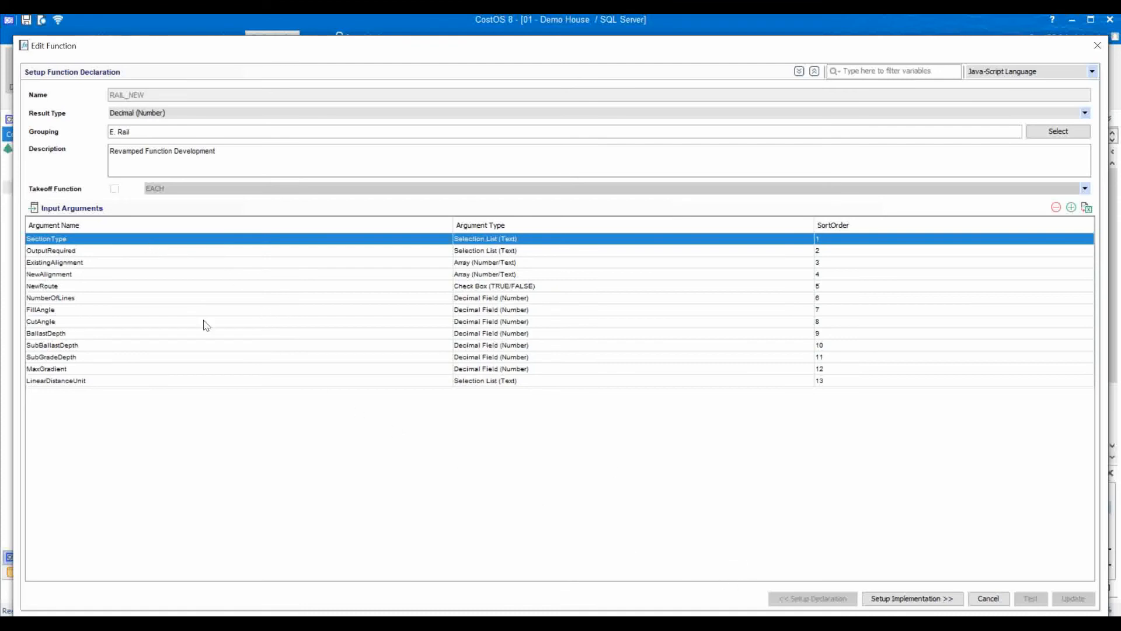
left_click(907, 600)
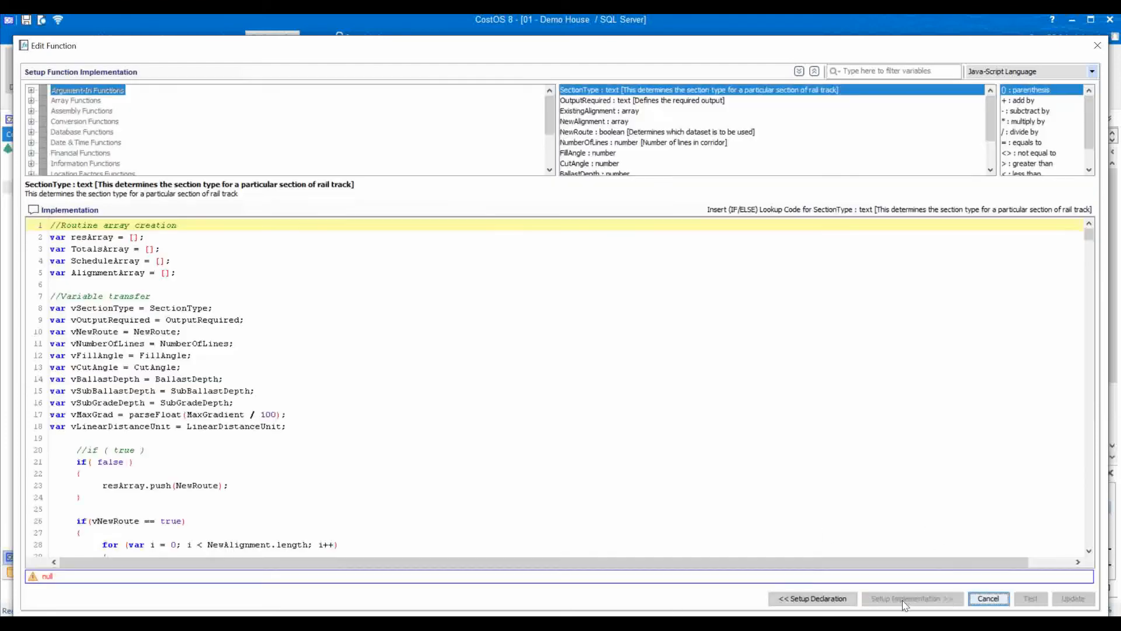
scroll(327, 334, "down", 9)
scroll(346, 337, "down", 20)
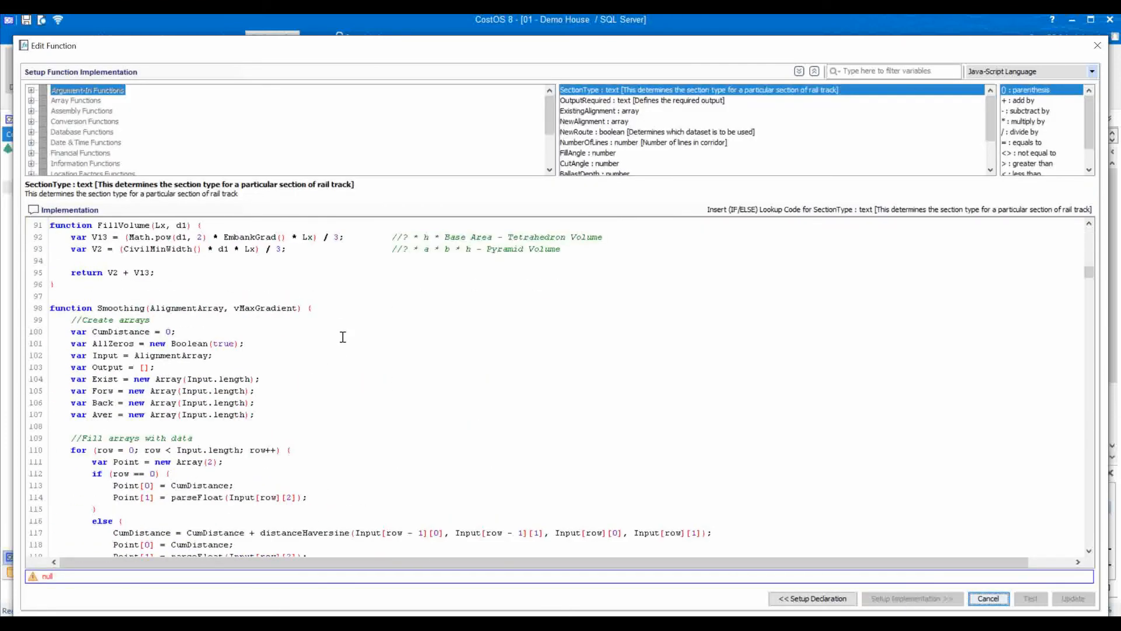
scroll(344, 336, "down", 20)
scroll(345, 337, "down", 20)
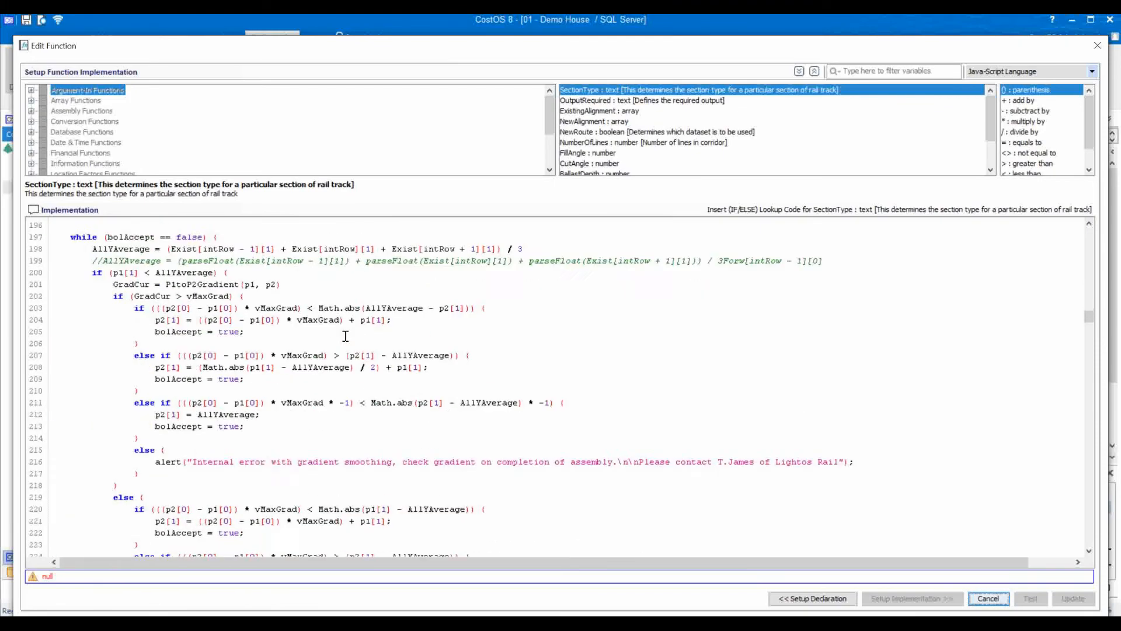
scroll(345, 336, "down", 20)
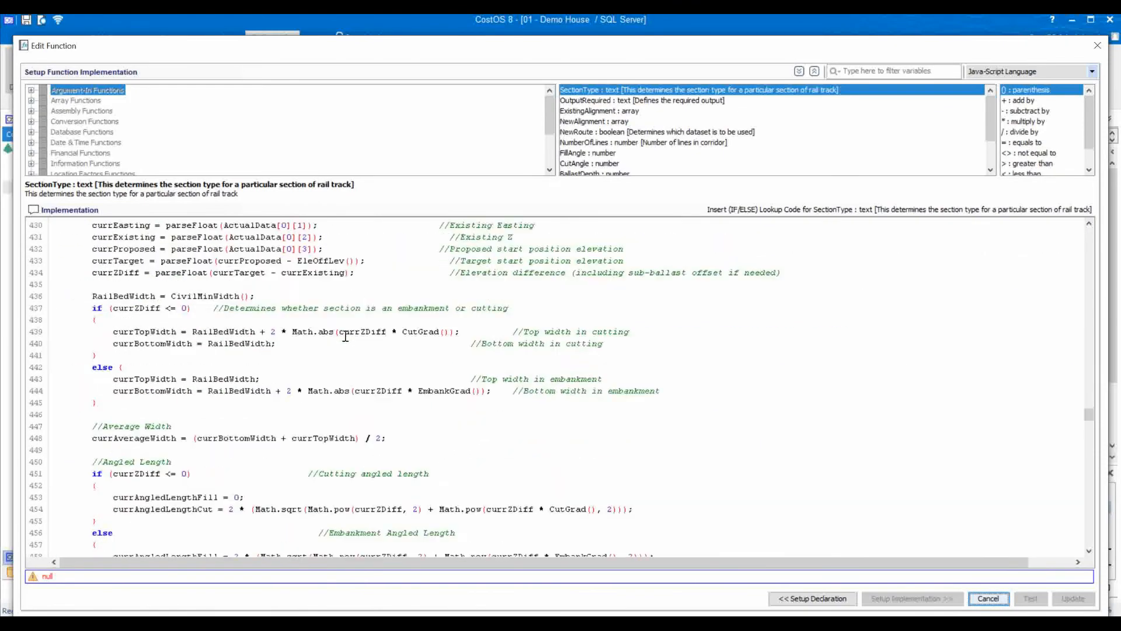
left_click(988, 598)
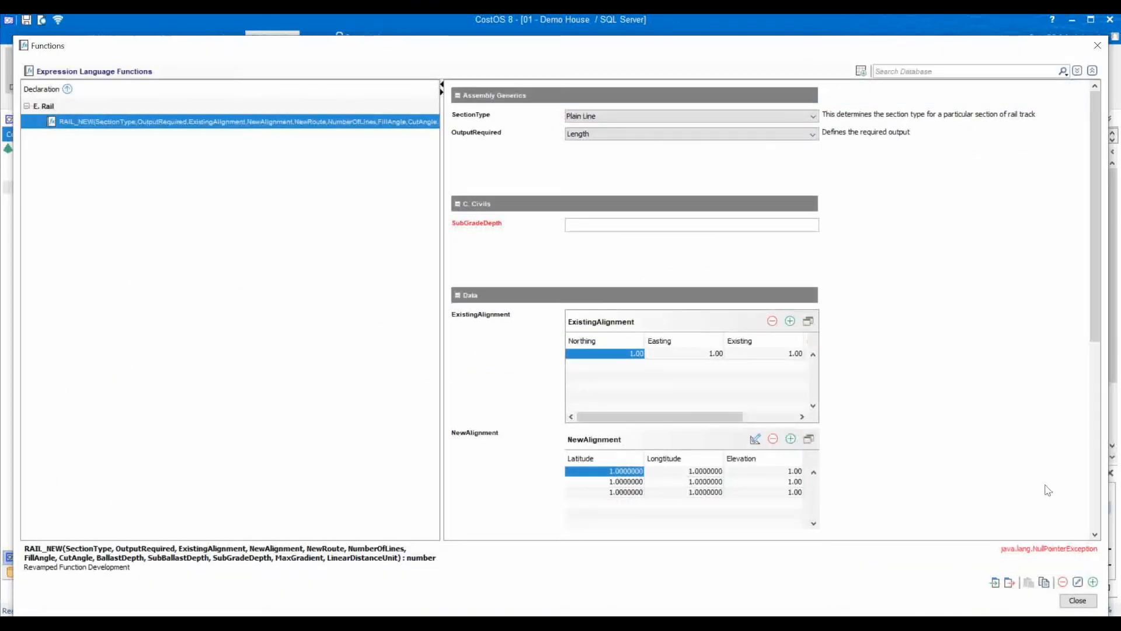
left_click(1078, 601)
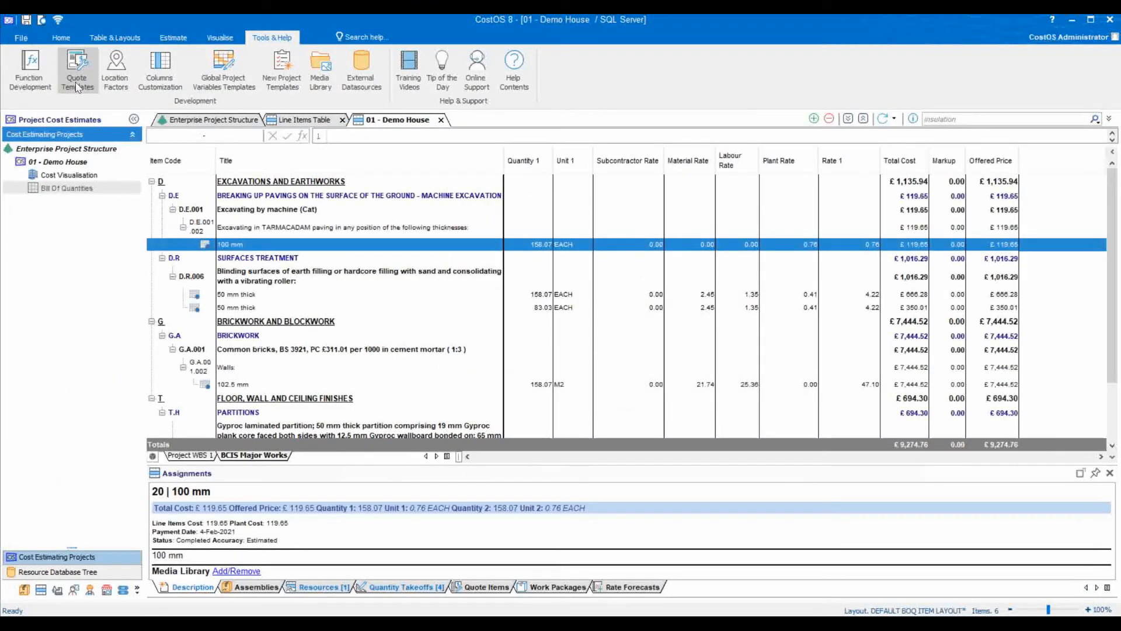
View the Location Factors among the development tools and return to the Demo House bill of quantities.
scroll(277, 39, "up", 2)
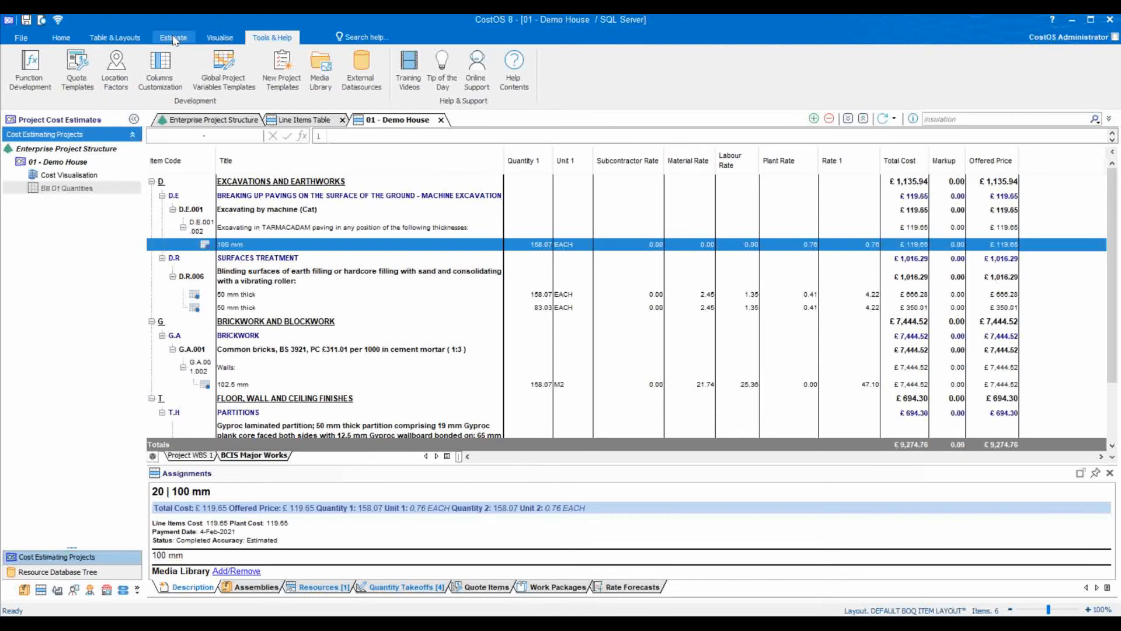
left_click(276, 38)
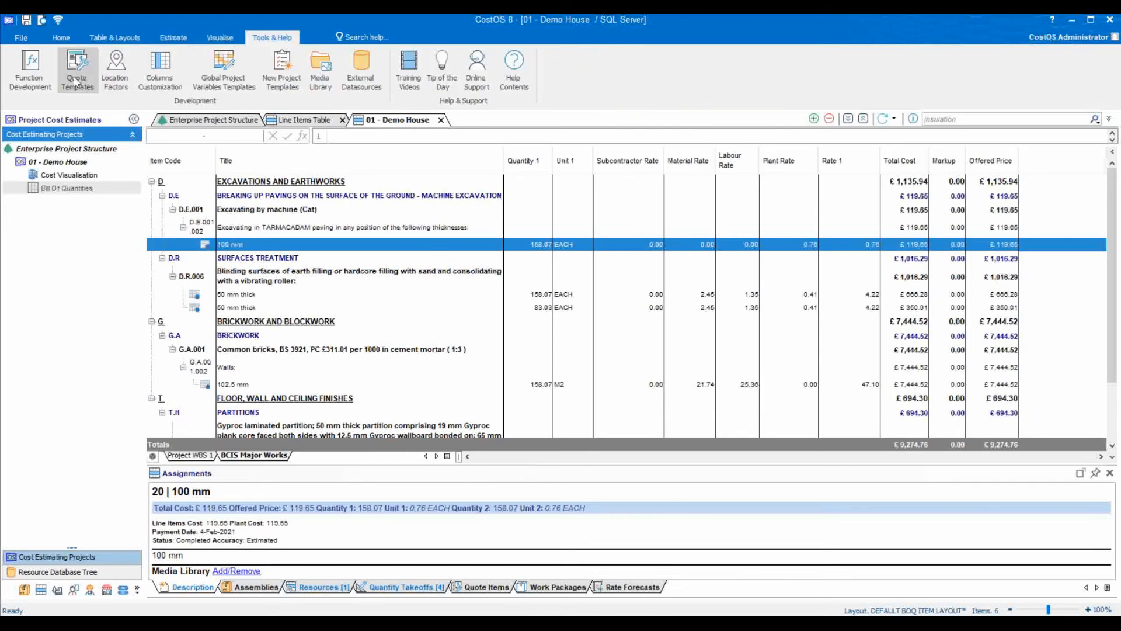
left_click(115, 79)
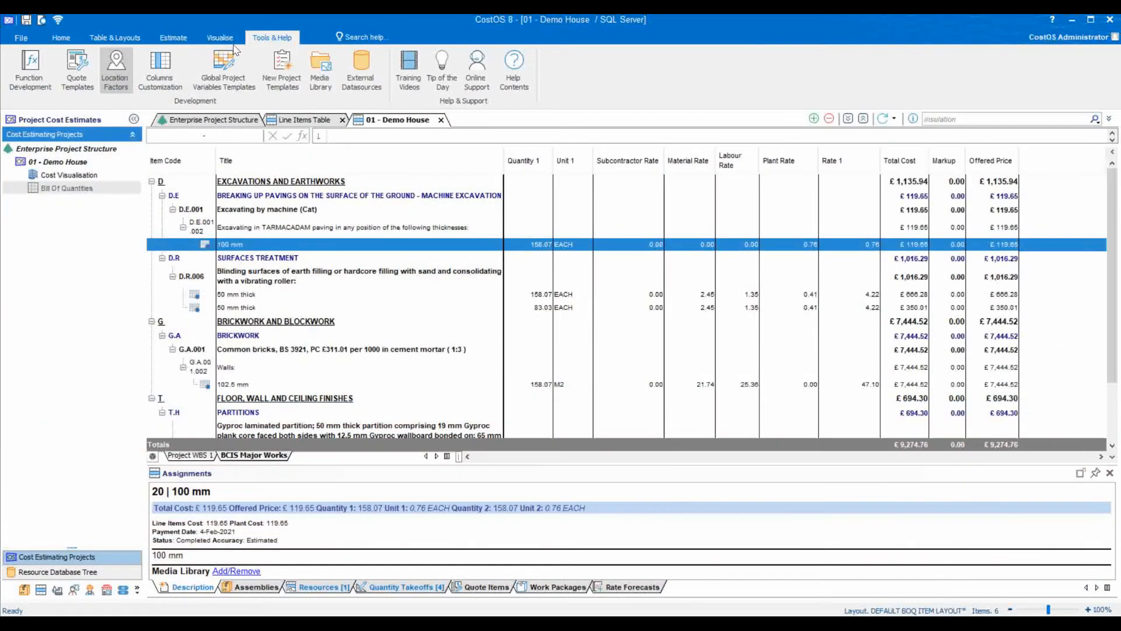
left_click(1098, 45)
Examine the default columns customization template's variables, and view the Totals Page of the global project variables template.
left_click(162, 81)
scroll(171, 235, "down", 11)
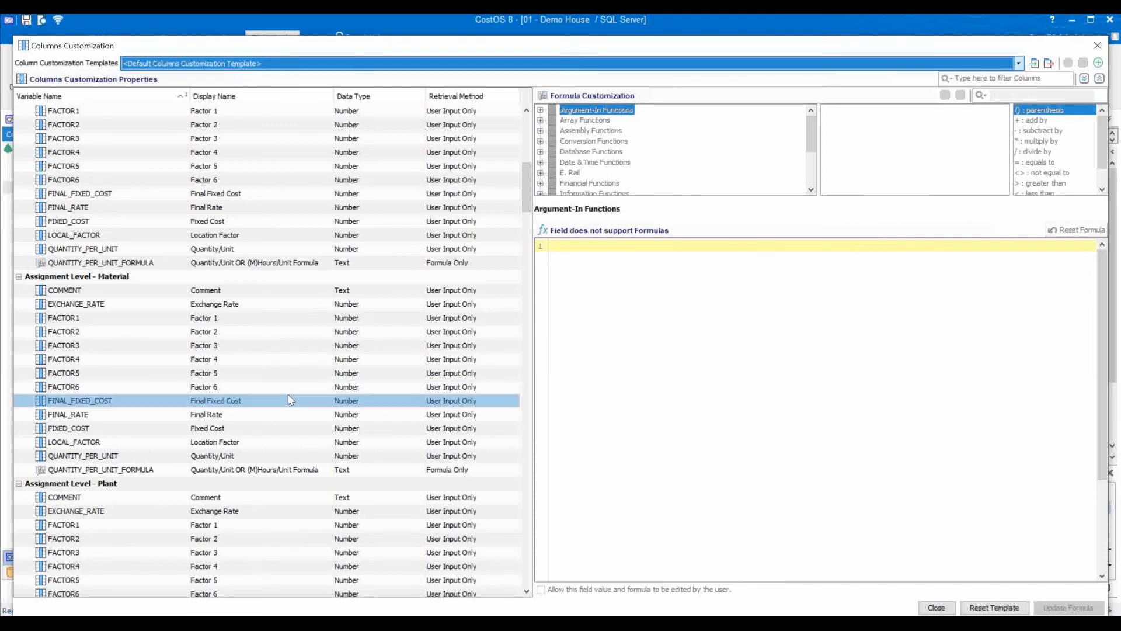
scroll(290, 400, "up", 11)
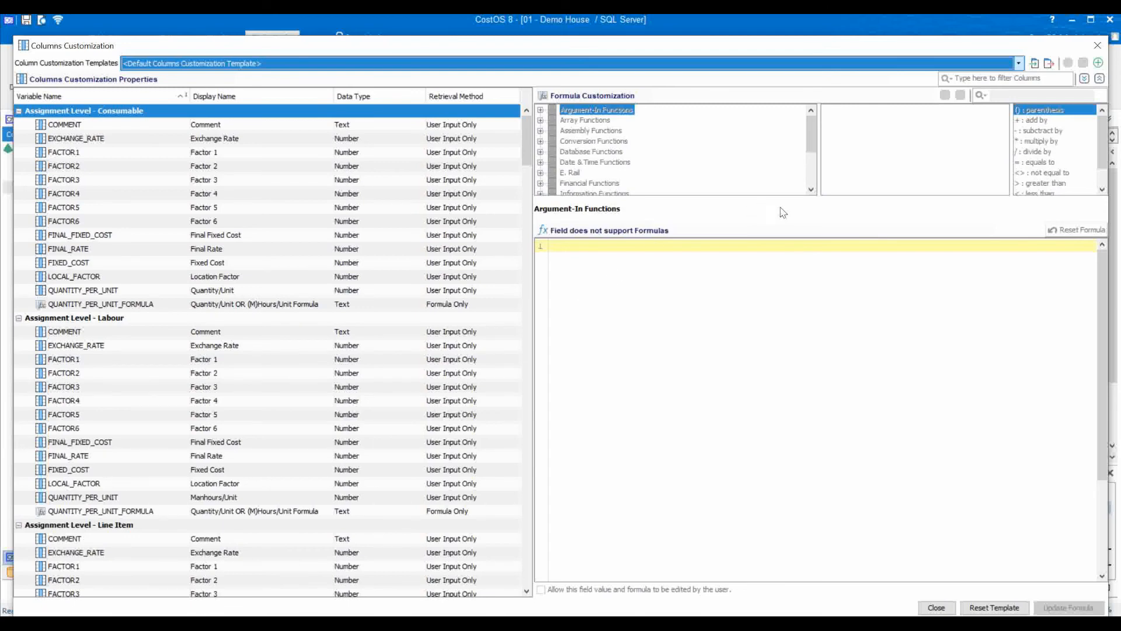
left_click(1098, 45)
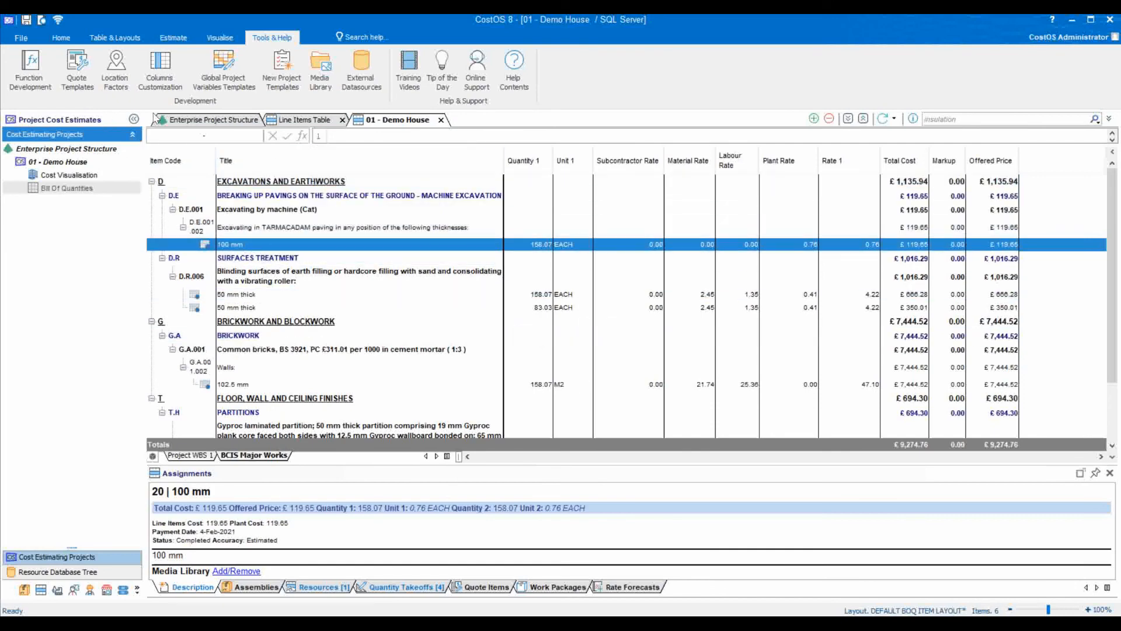
left_click(218, 76)
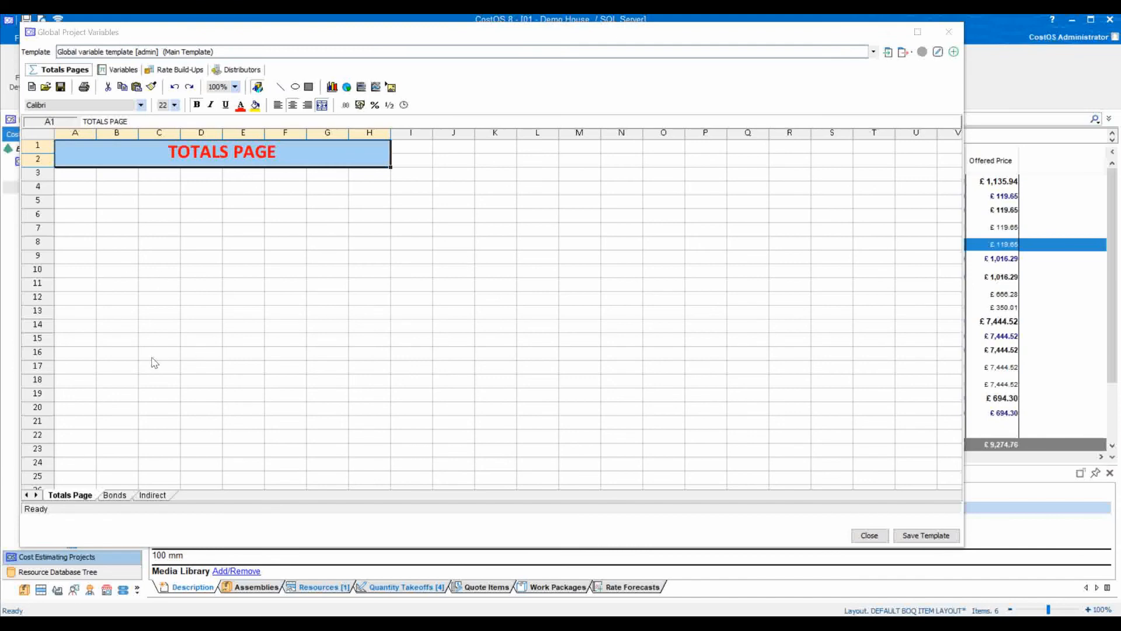
left_click(869, 536)
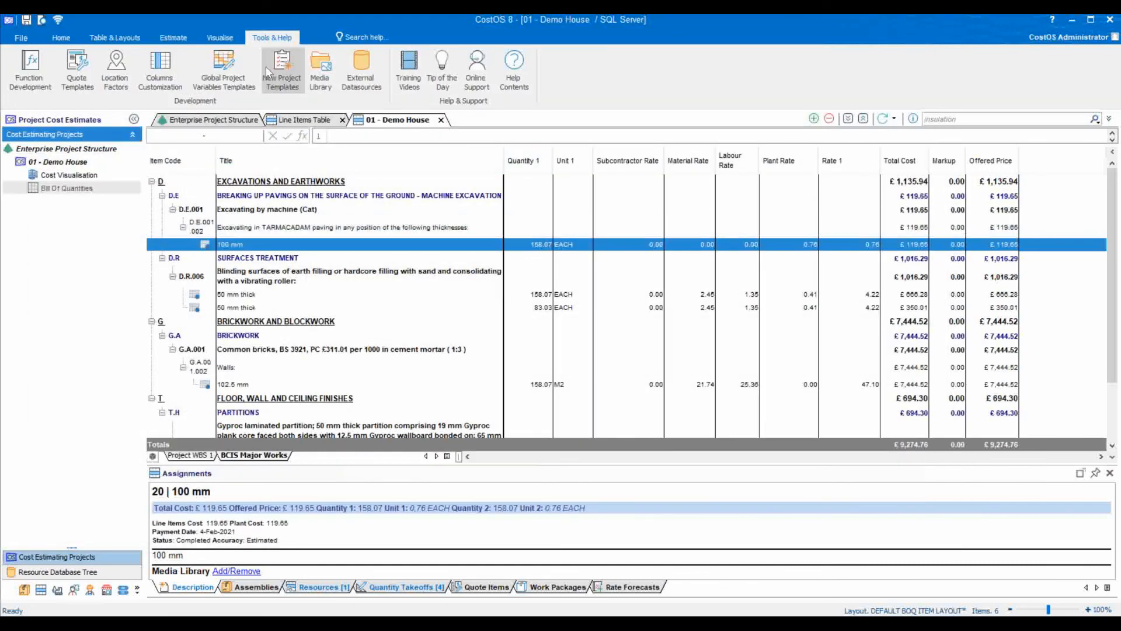
View the Media Library's Images and Project Design sections, and look at the External Datasources window with its stored queries.
left_click(320, 69)
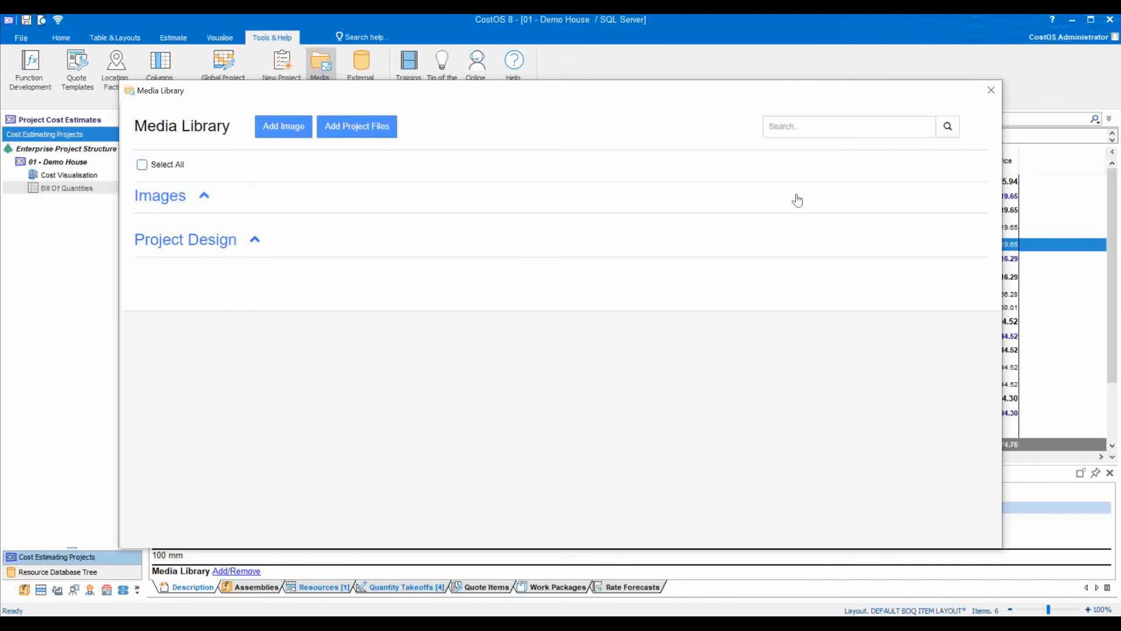
left_click(991, 90)
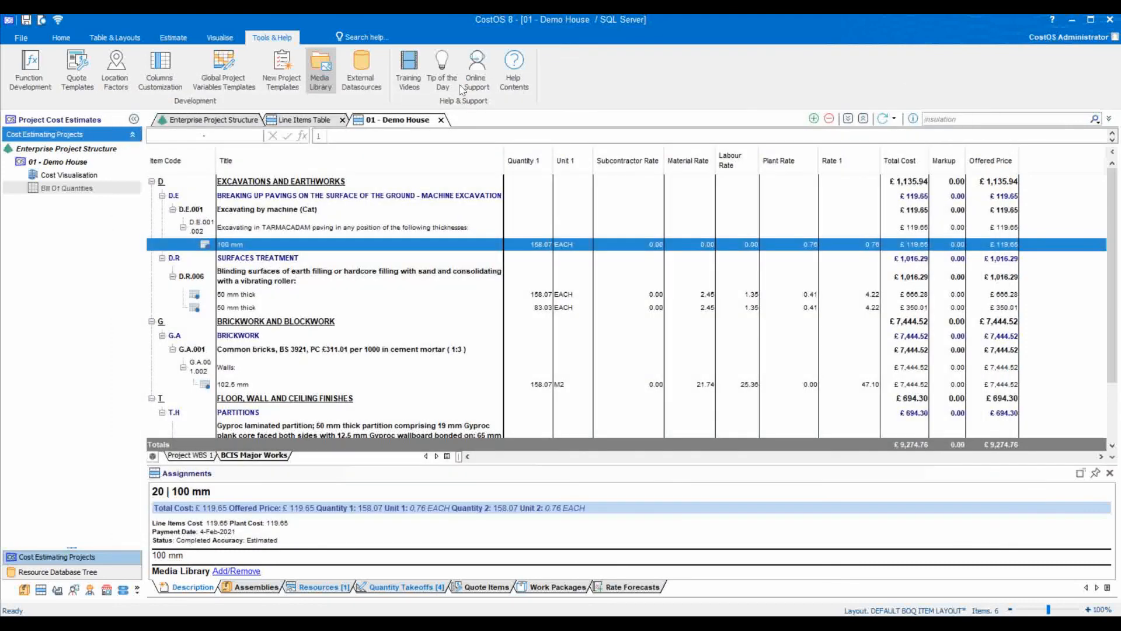
left_click(362, 70)
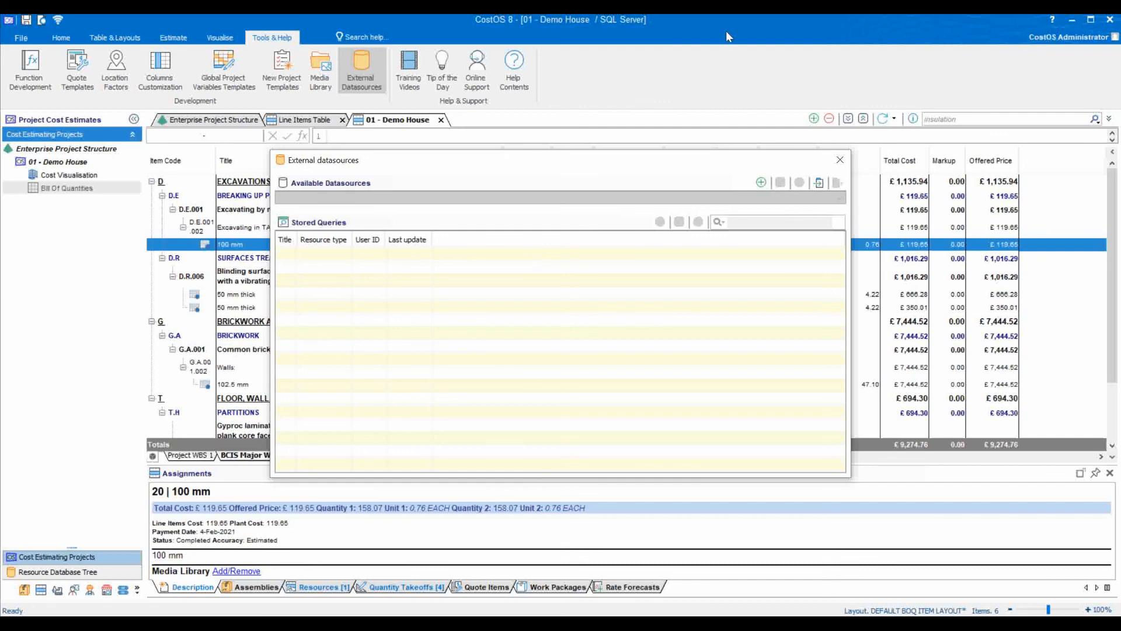
left_click(845, 161)
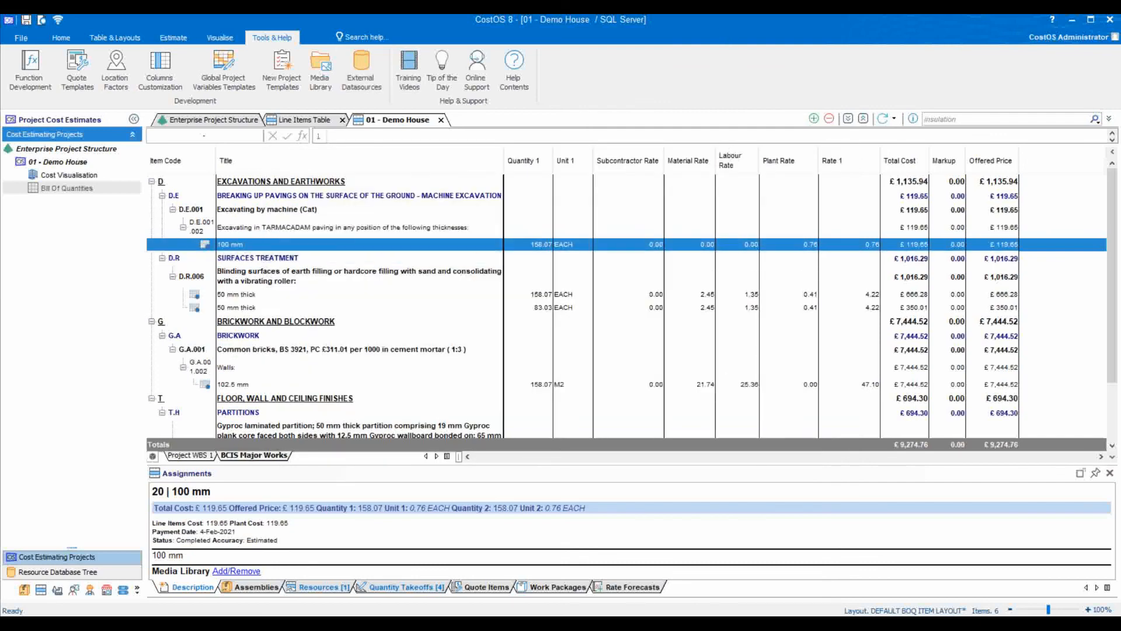
Look through the training video sessions in the User Space, and visit the online support Service Desk in the browser.
left_click_drag(625, 615, 632, 41)
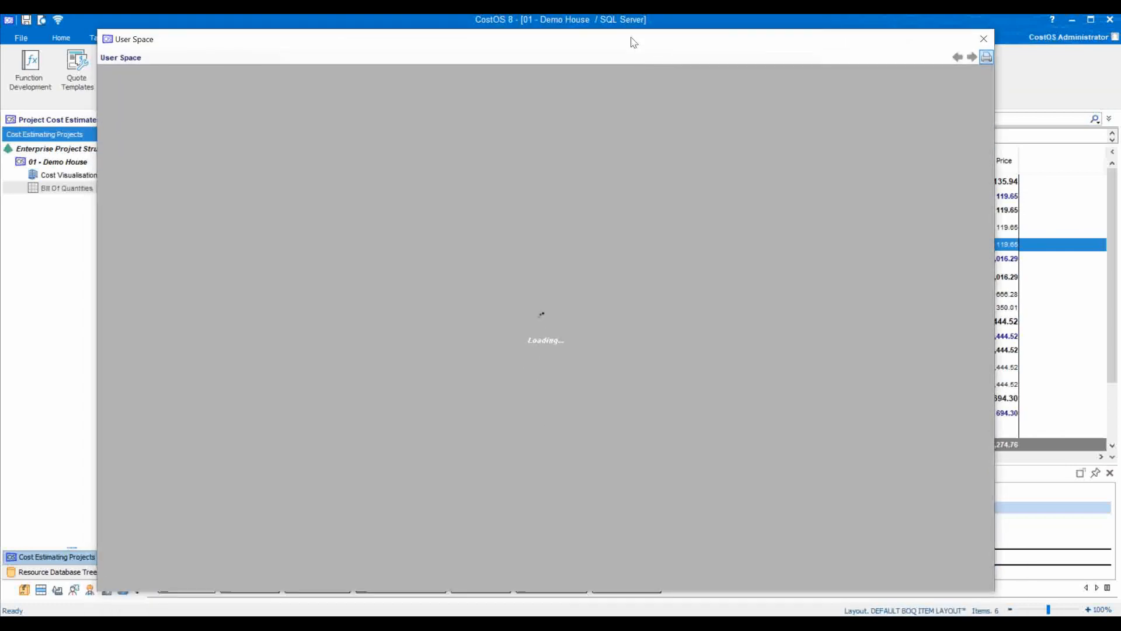
scroll(628, 242, "down", 3)
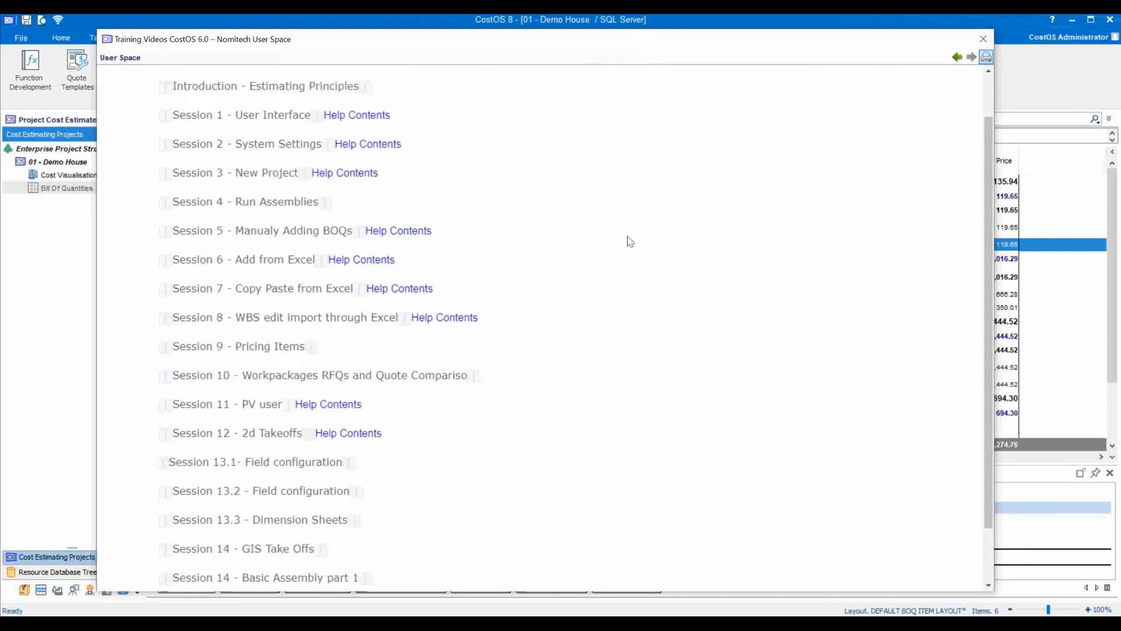
left_click(983, 38)
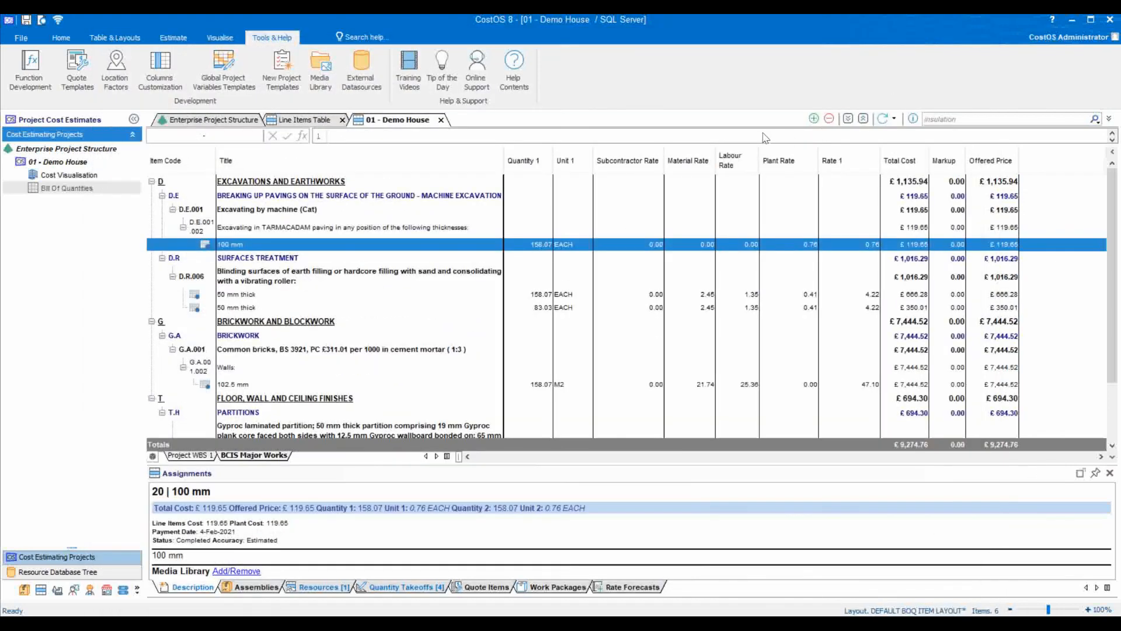
left_click(474, 81)
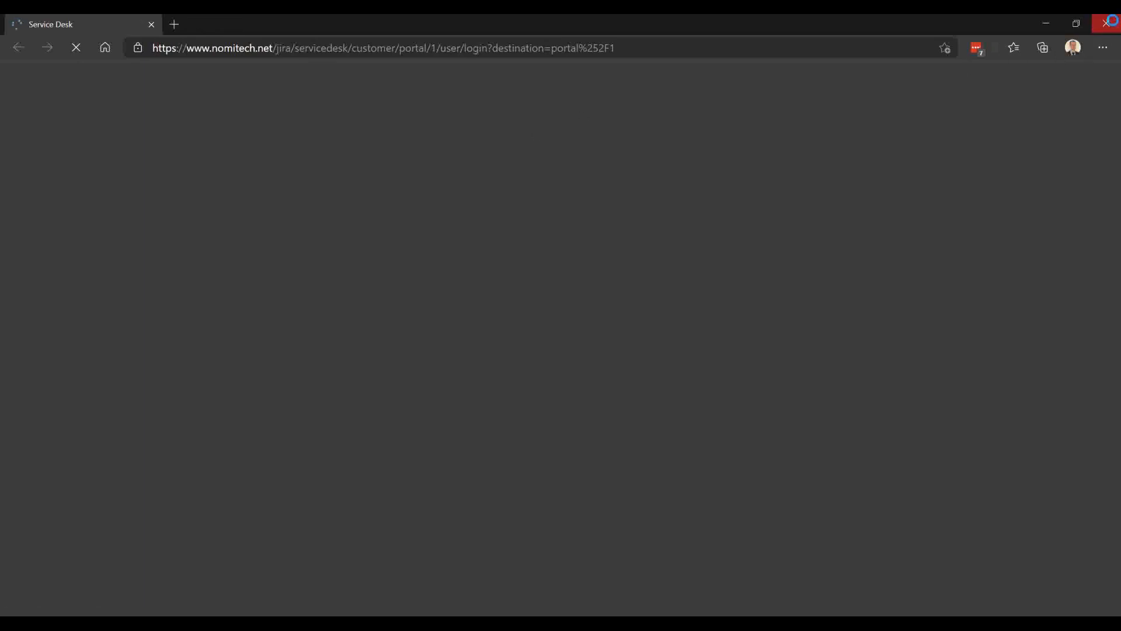
left_click(1106, 24)
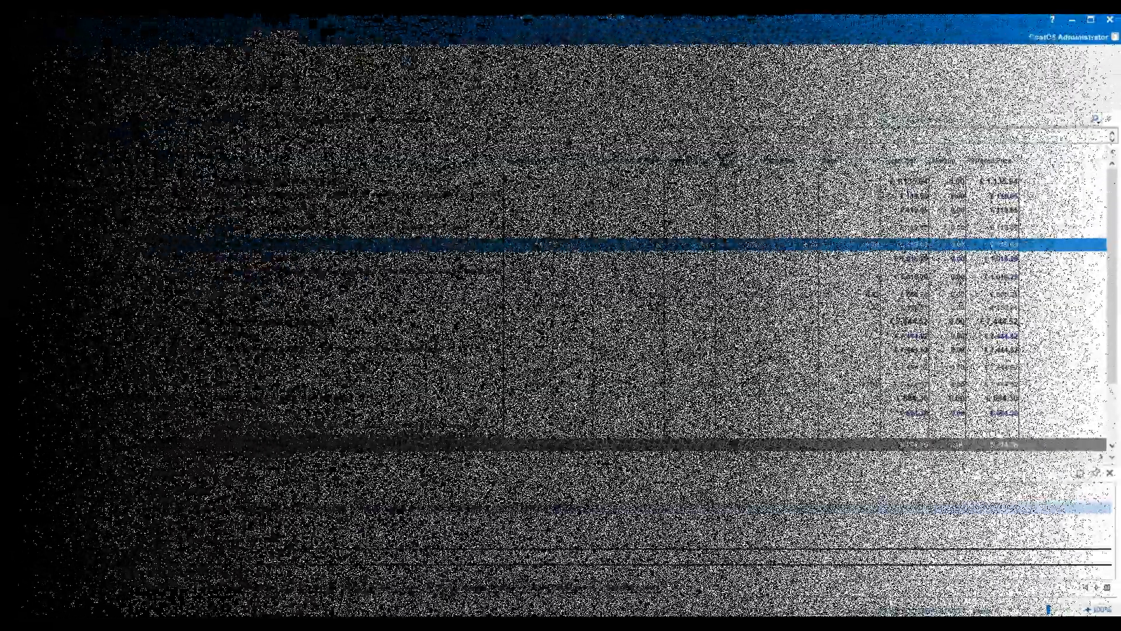